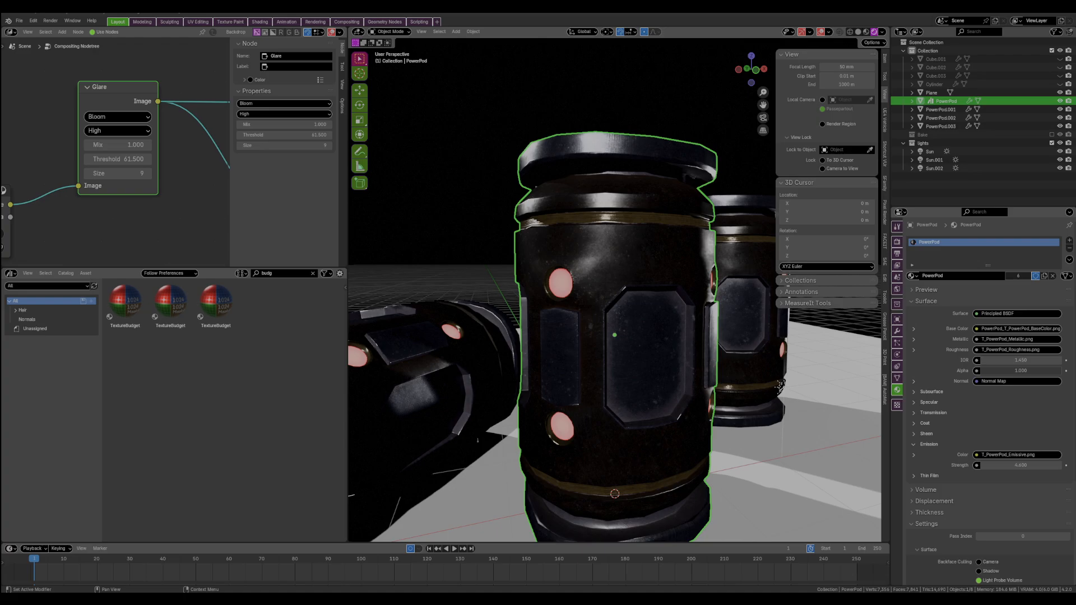
Step: Show the scene's render settings and display the Compositor in the node editor area
click(897, 242)
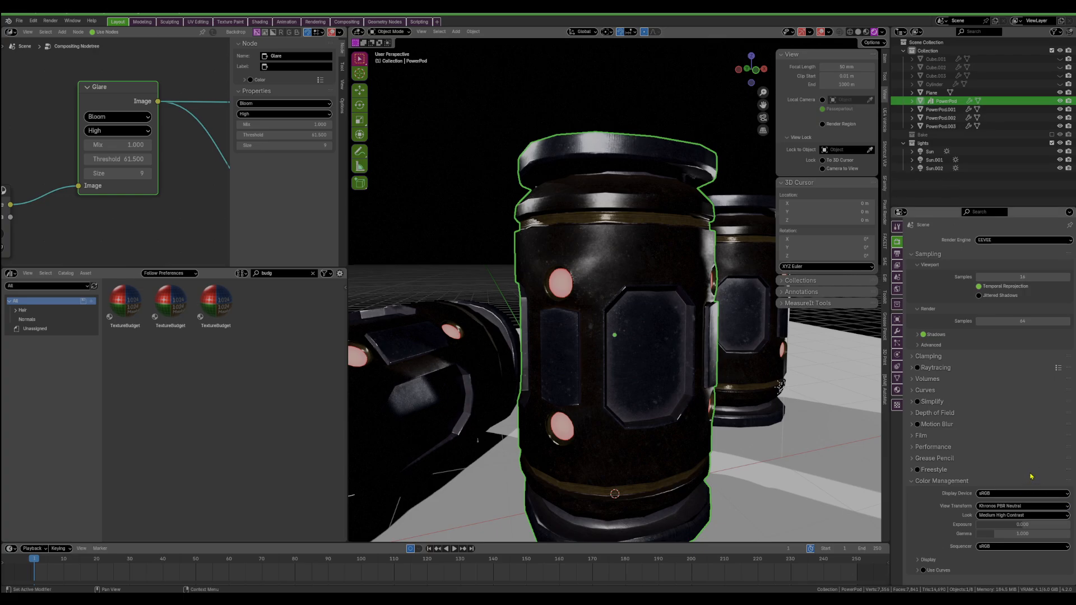
click(11, 32)
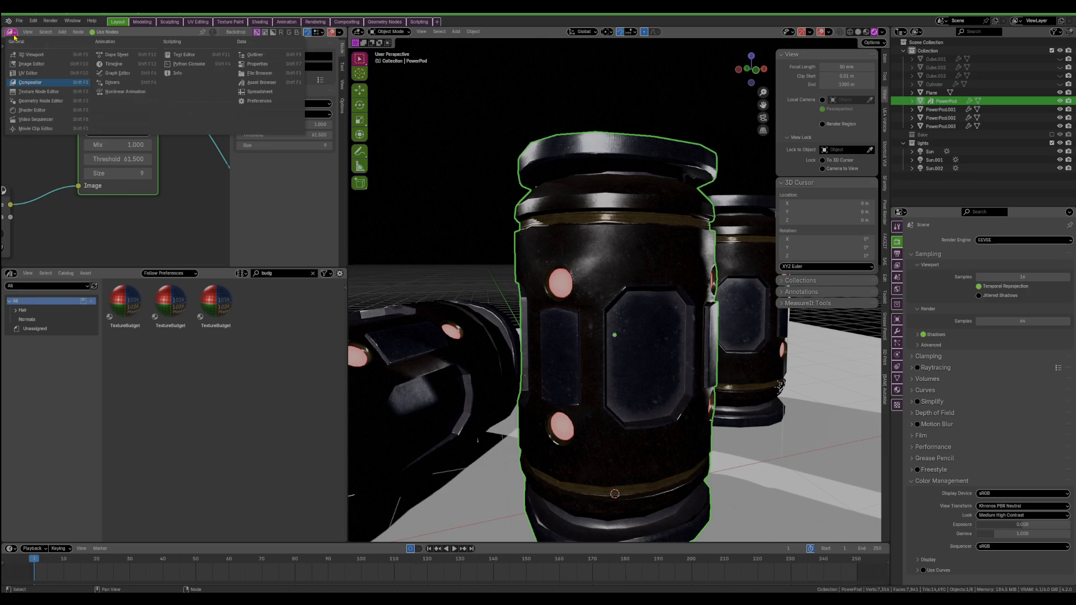
click(51, 87)
Step: Widen the compositor area and reposition the Glare node between Render Layers and the Viewer and Composite nodes
click(125, 199)
middle_drag(144, 190, 156, 167)
scroll(155, 164, down, 2)
click(133, 99)
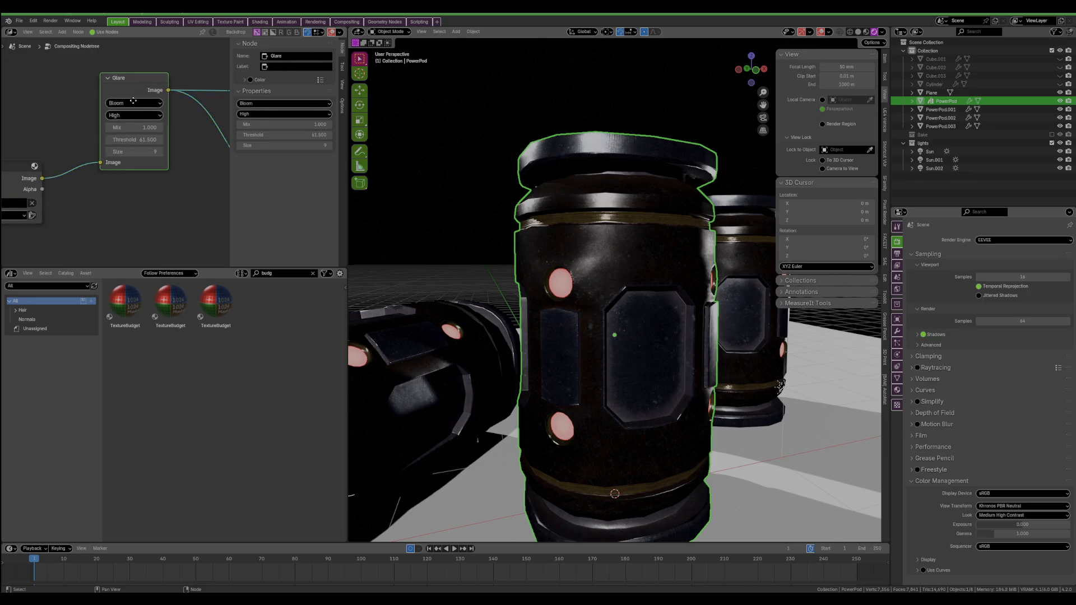
drag(133, 101, 118, 110)
middle_drag(157, 199, 134, 188)
scroll(93, 182, down, 3)
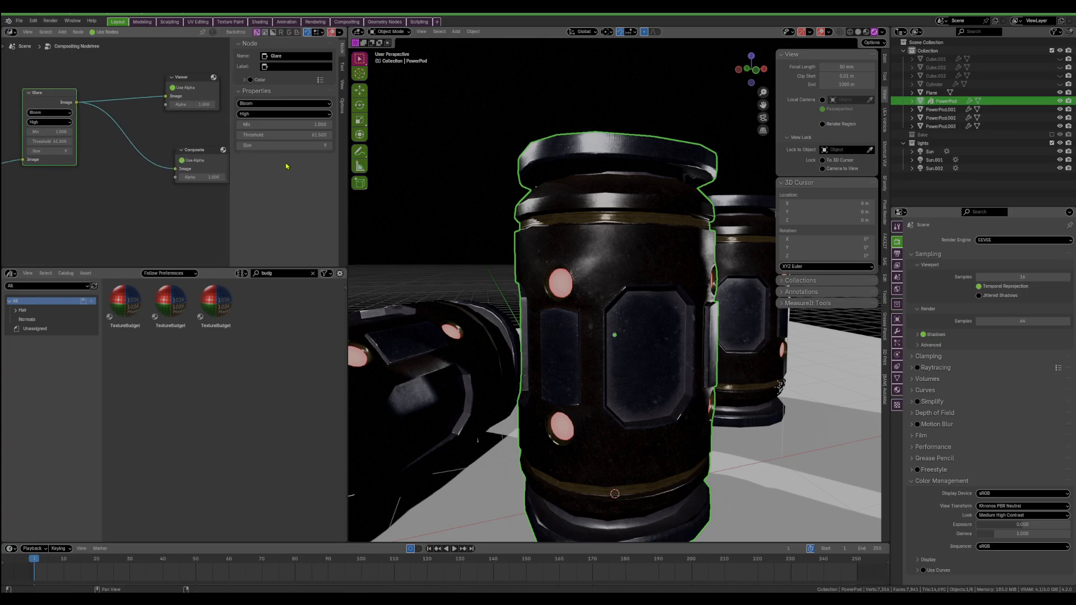
drag(348, 183, 432, 183)
middle_drag(169, 182, 194, 197)
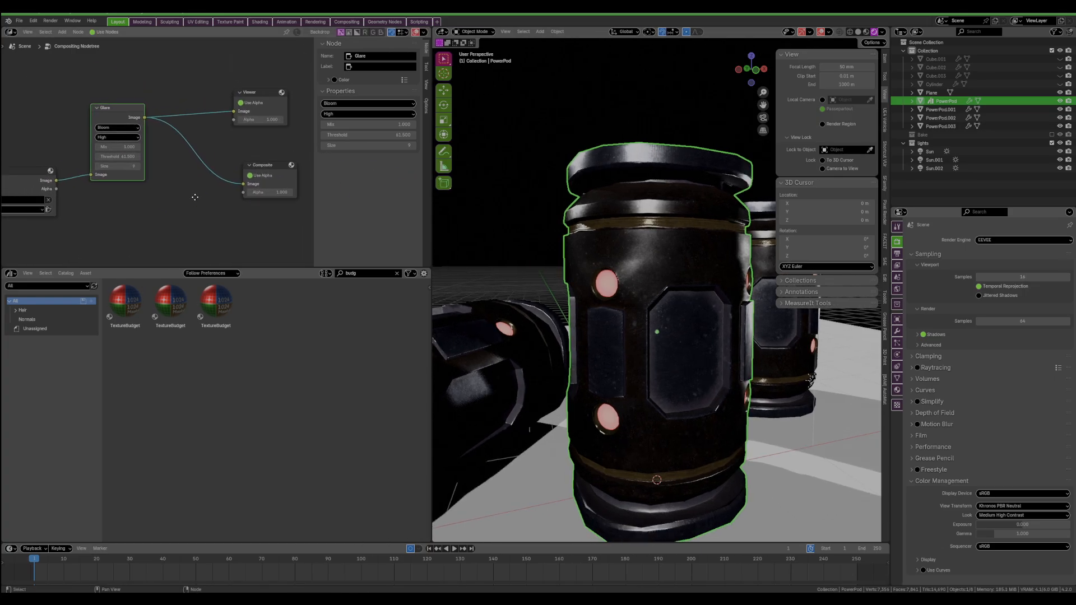
scroll(191, 193, up, 1)
drag(100, 106, 141, 129)
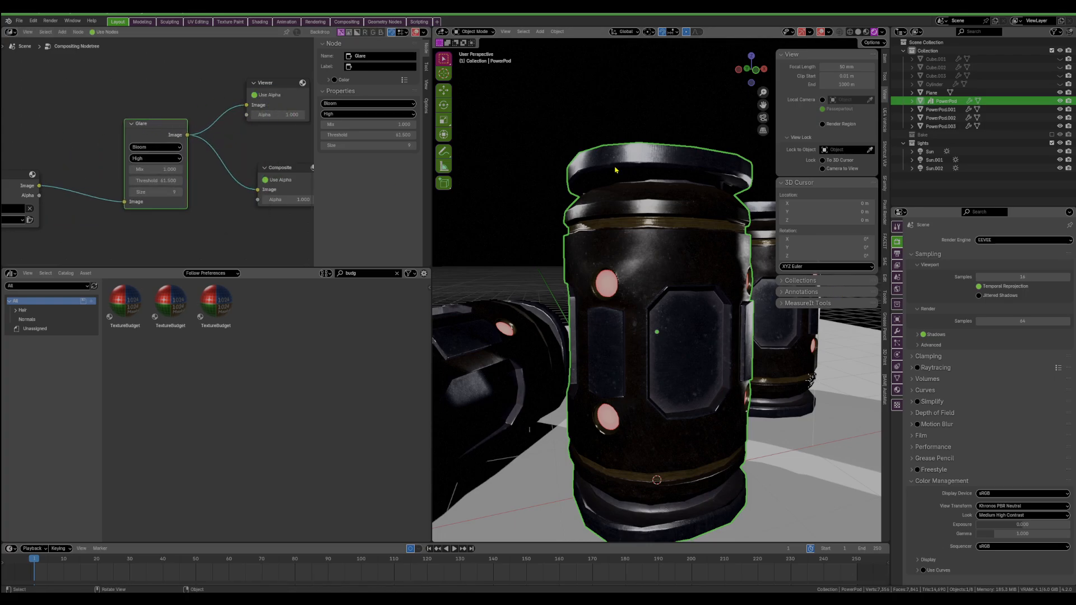
Step: Open the recent Ace and Reactor project file, discarding the unsaved changes to PowerPod.blend
middle_drag(840, 293, 691, 291)
key(KP_Decimal)
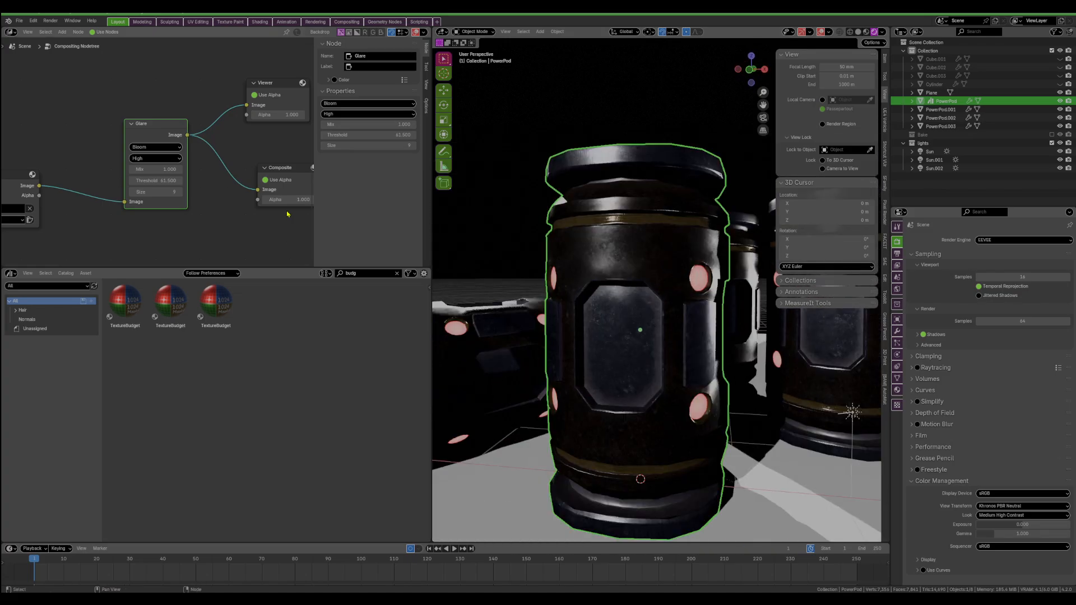
click(19, 21)
mouse_move(43, 51)
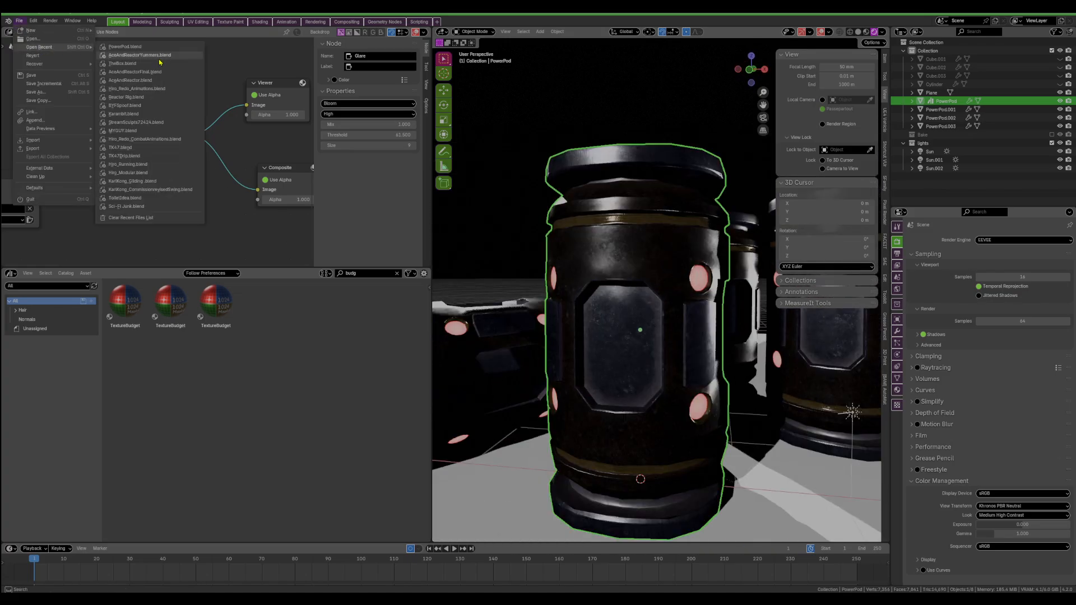
click(159, 62)
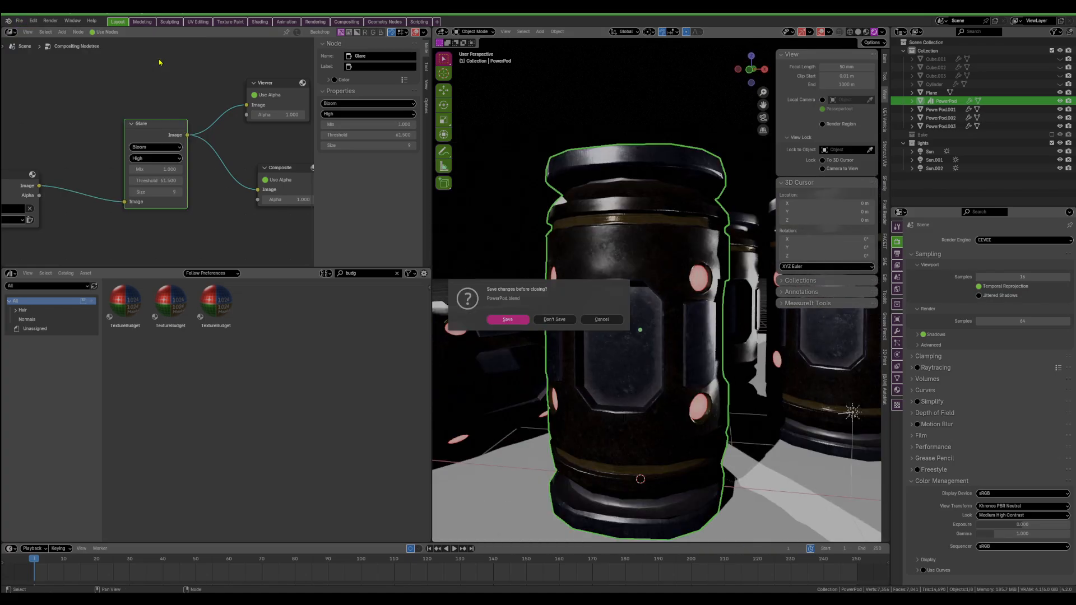
click(537, 318)
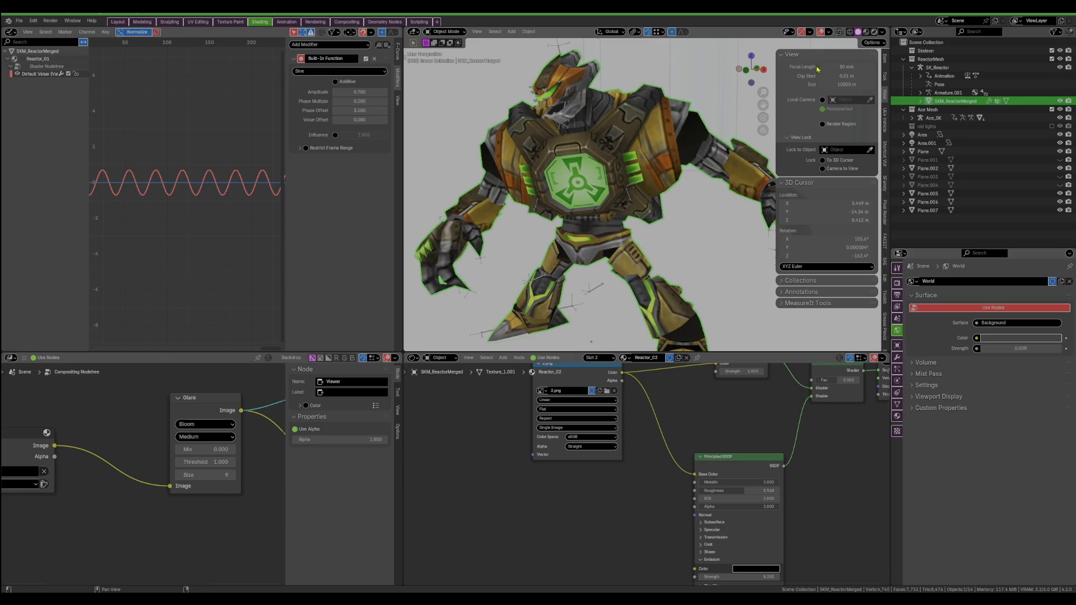
Step: Examine the bloom around the reactor's glowing chest up close and briefly play the animation
scroll(671, 134, down, 6)
mouse_move(663, 161)
middle_down()
mouse_move(679, 159)
mouse_move(675, 184)
middle_up()
scroll(676, 184, up, 4)
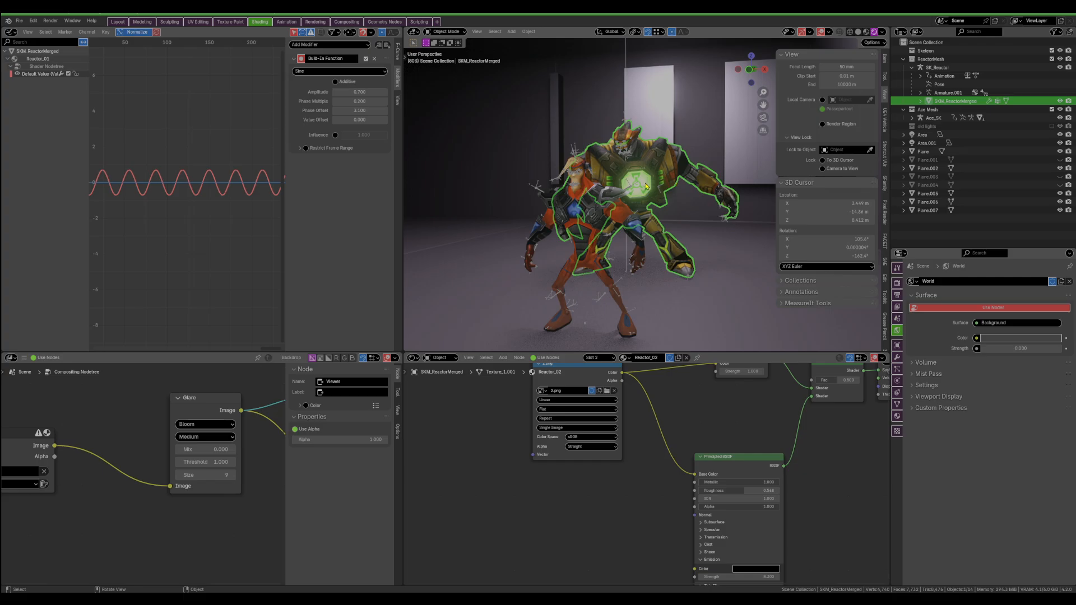
scroll(646, 187, up, 3)
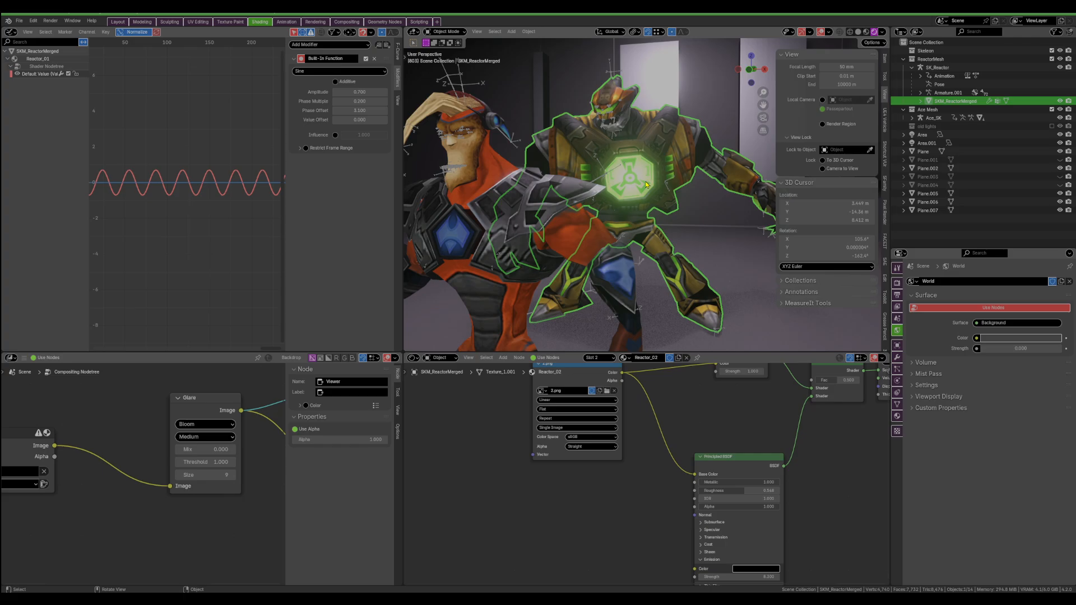
scroll(613, 206, down, 2)
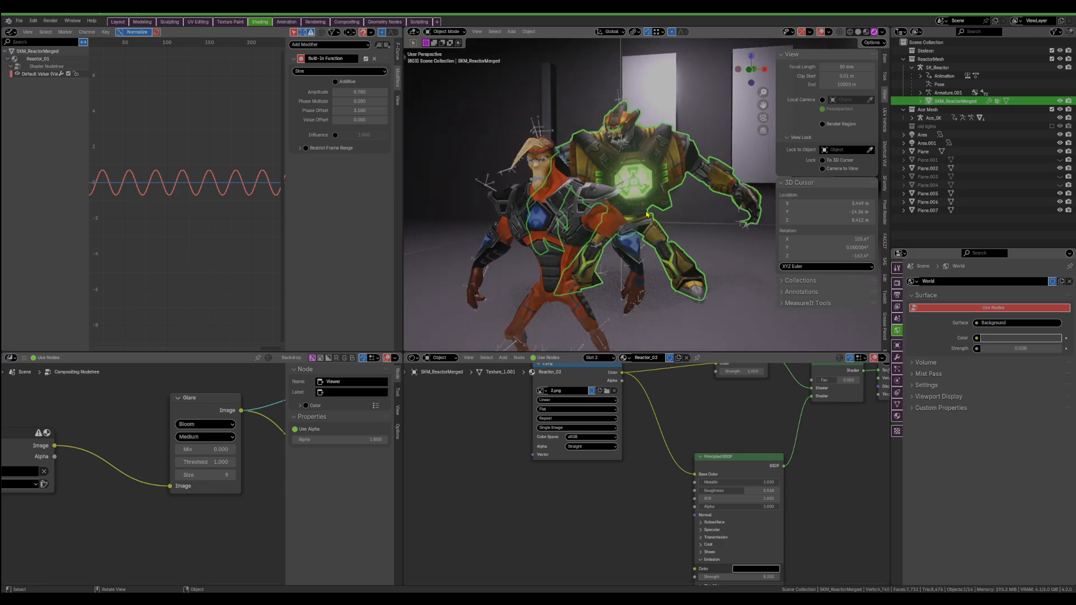
scroll(619, 211, up, 6)
middle_drag(625, 216, 636, 211)
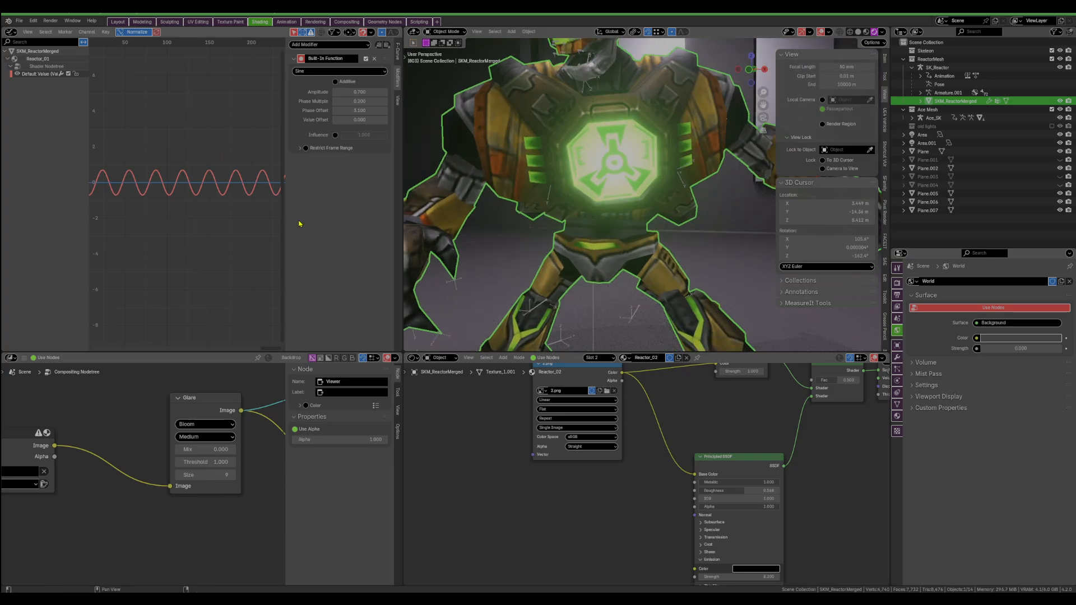
key(space)
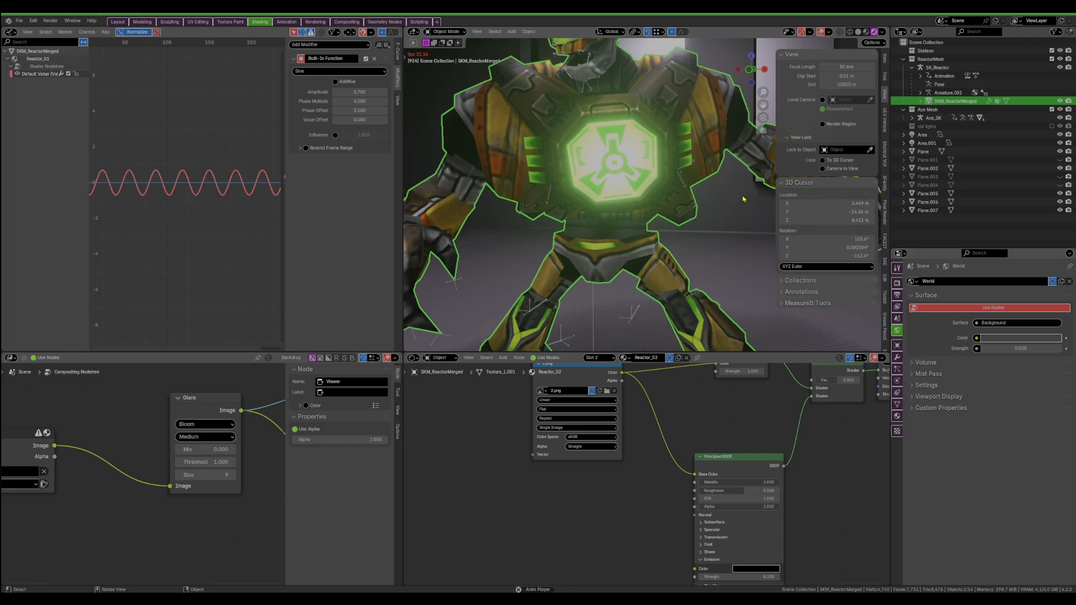
key(space)
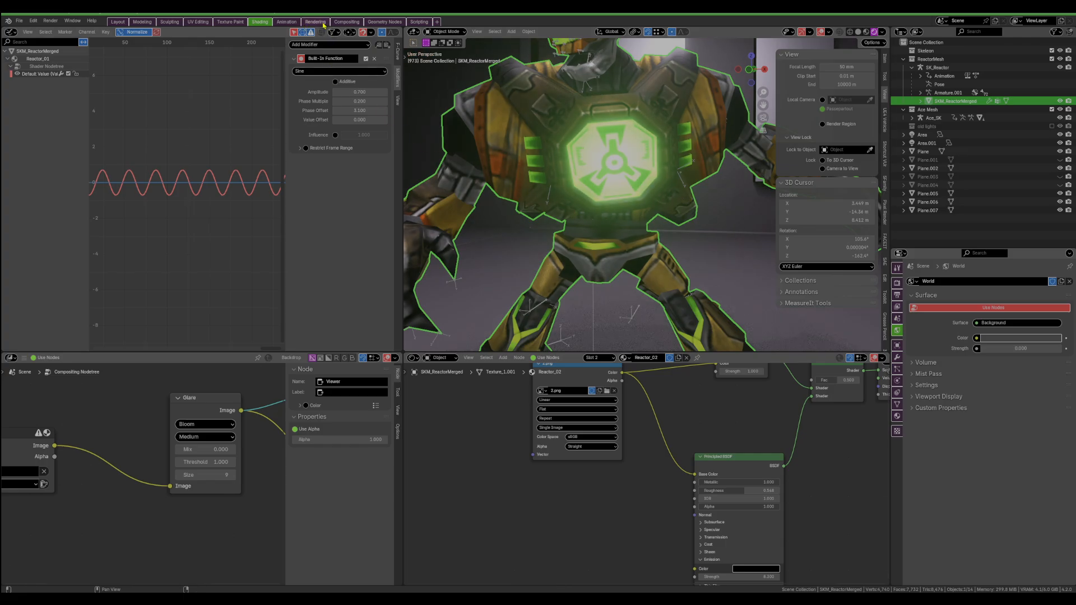
Step: In the Compositing workspace, move the Glare node closer to Render Layers and shift the Viewer node slightly upward
click(346, 22)
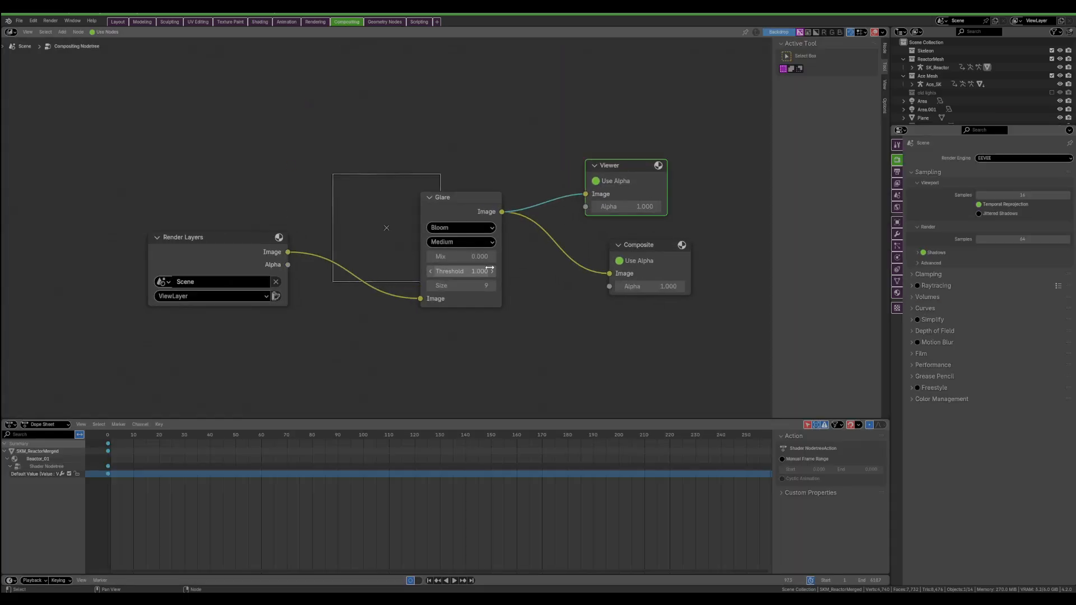
scroll(490, 271, up, 1)
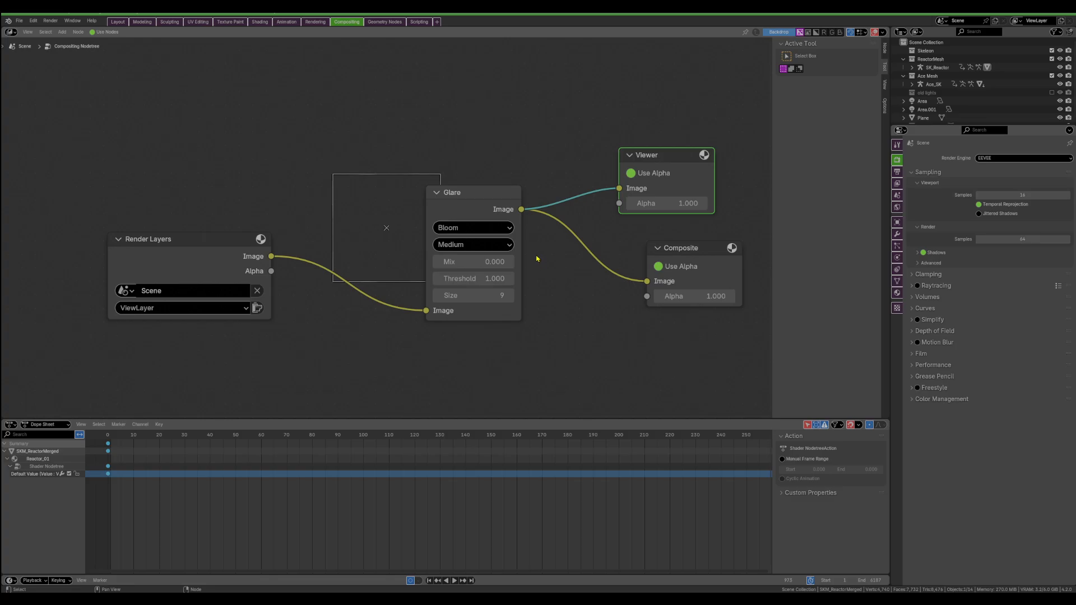
drag(471, 193, 408, 197)
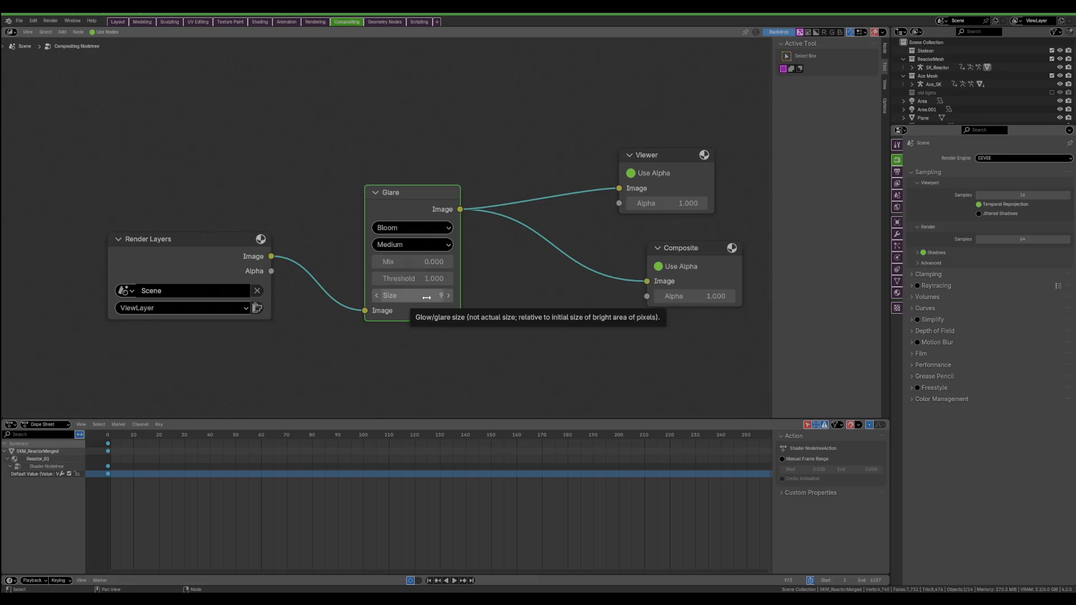
drag(624, 188, 620, 172)
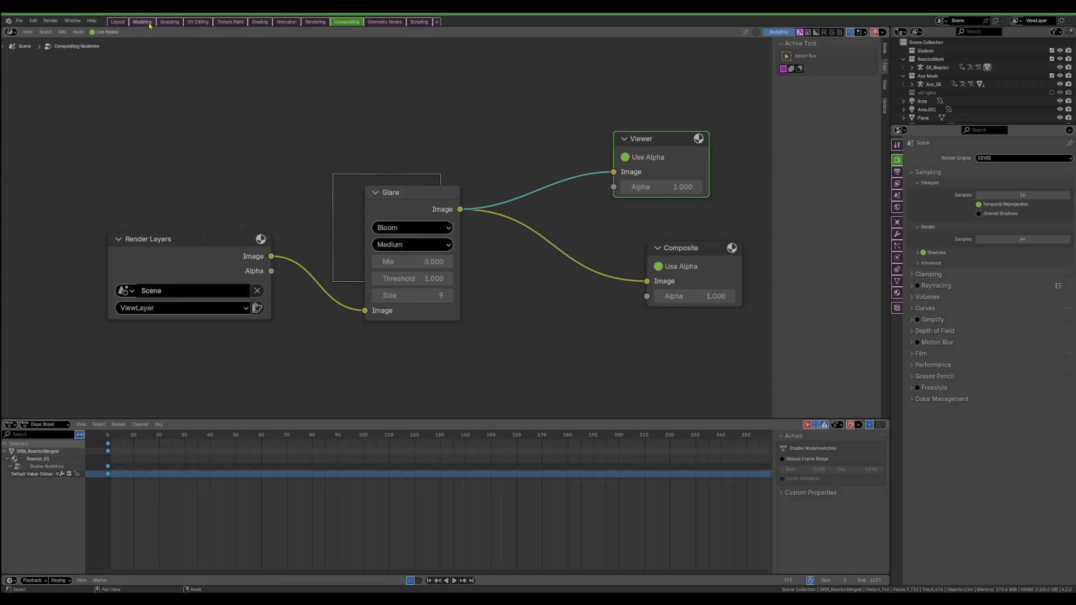
Step: Set the Animation workspace's main viewport to rendered shading and select the ceiling plane
click(286, 22)
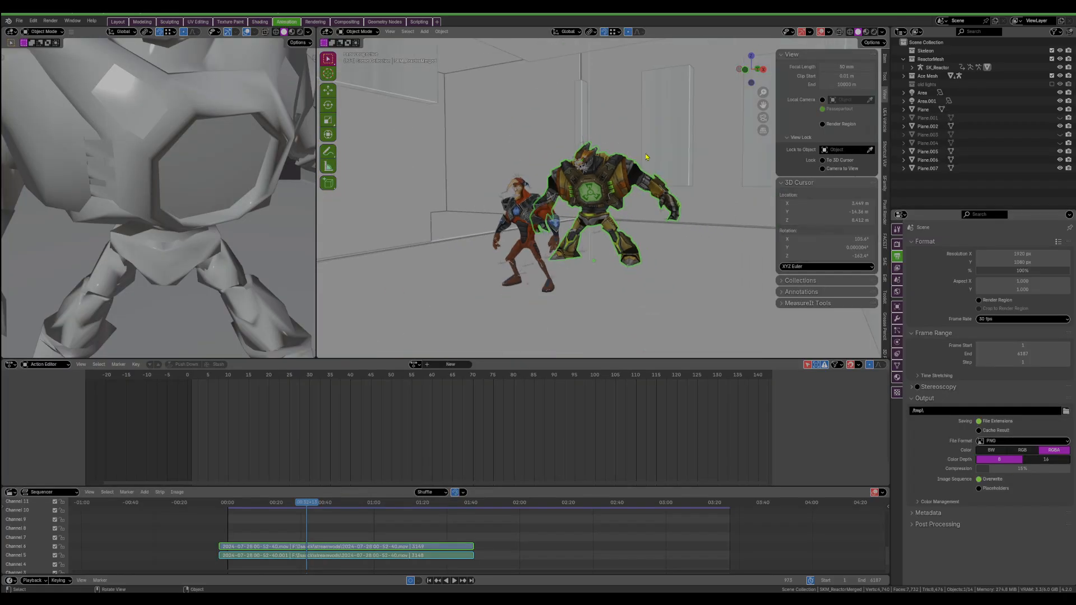
click(873, 32)
mouse_move(610, 168)
middle_down()
mouse_move(629, 187)
mouse_move(620, 120)
mouse_move(617, 133)
middle_up()
click(623, 140)
click(631, 97)
scroll(705, 172, up, 2)
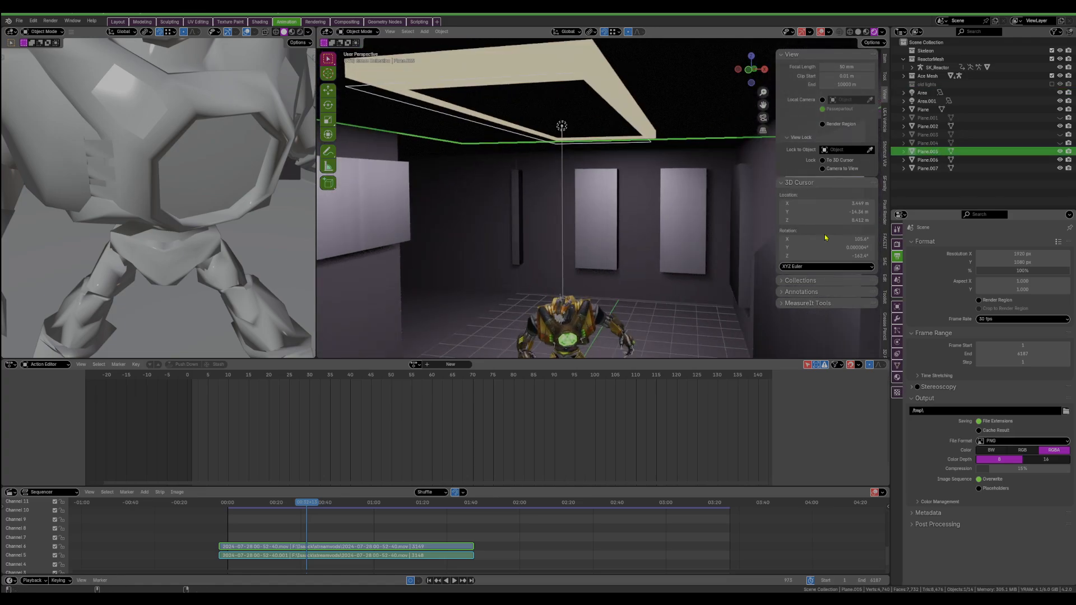
Step: Switch the viewport's Scene World and Scene Lights off and back on to compare the lighting
click(896, 244)
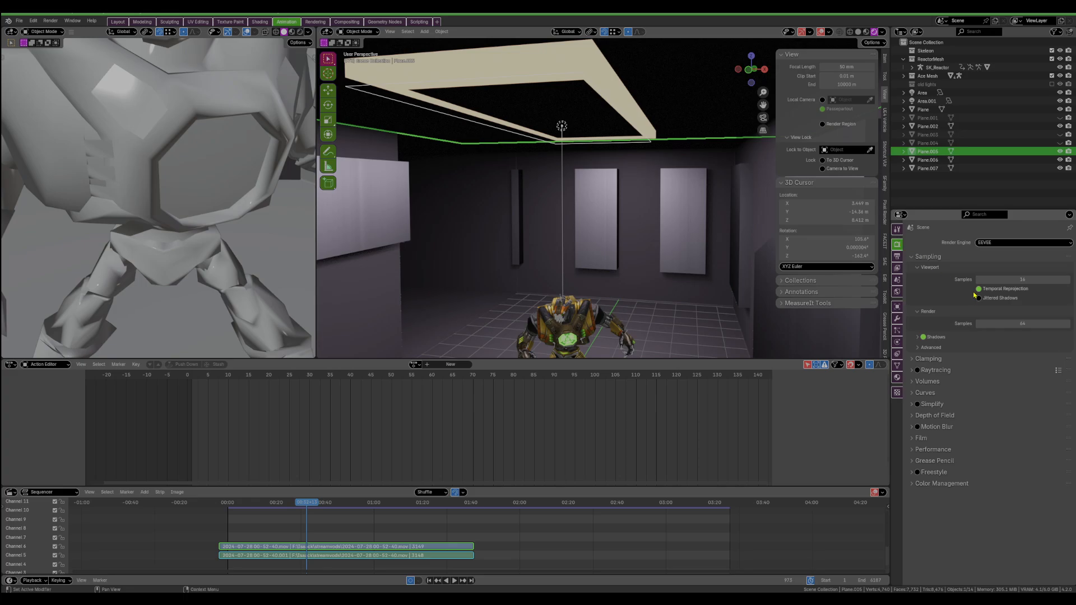
click(881, 32)
click(854, 83)
click(854, 84)
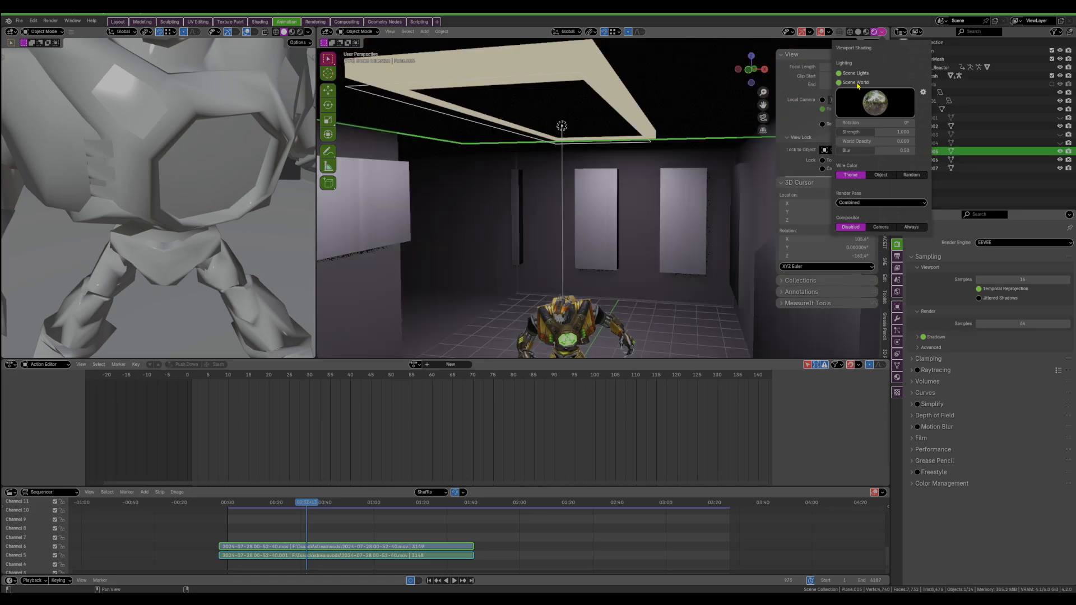
click(856, 74)
click(855, 74)
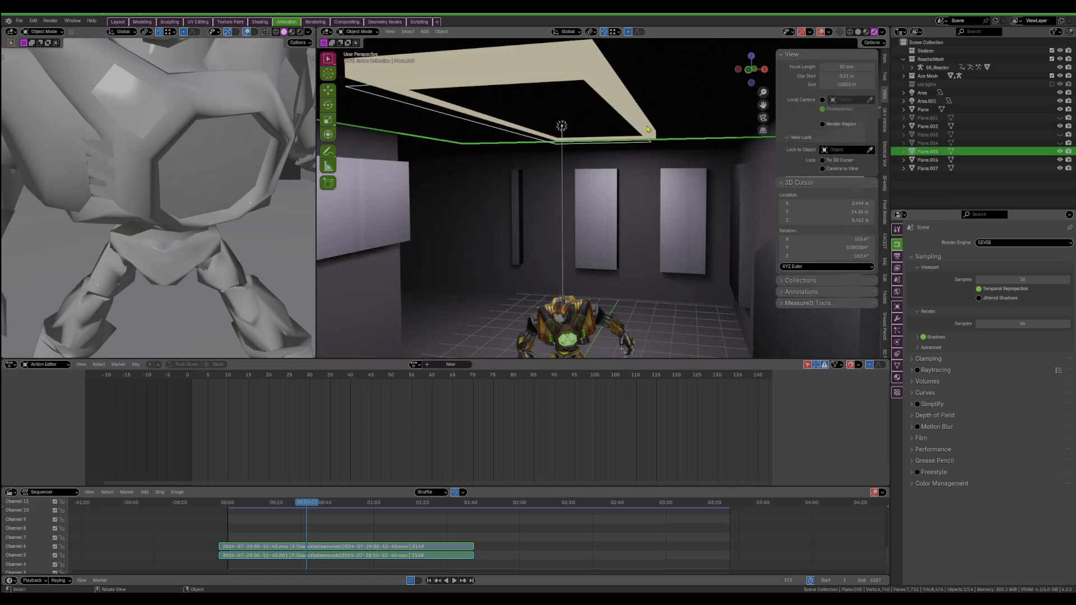
Step: Examine the ceiling light's bloom and the full room in the Shading workspace's rendered viewport
click(358, 23)
click(315, 22)
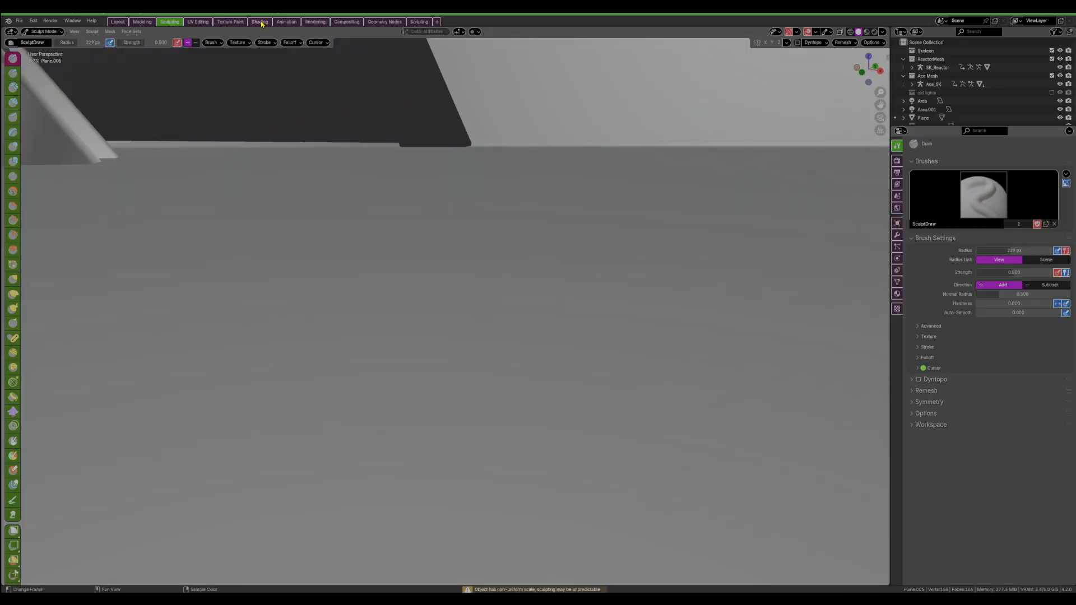
click(261, 23)
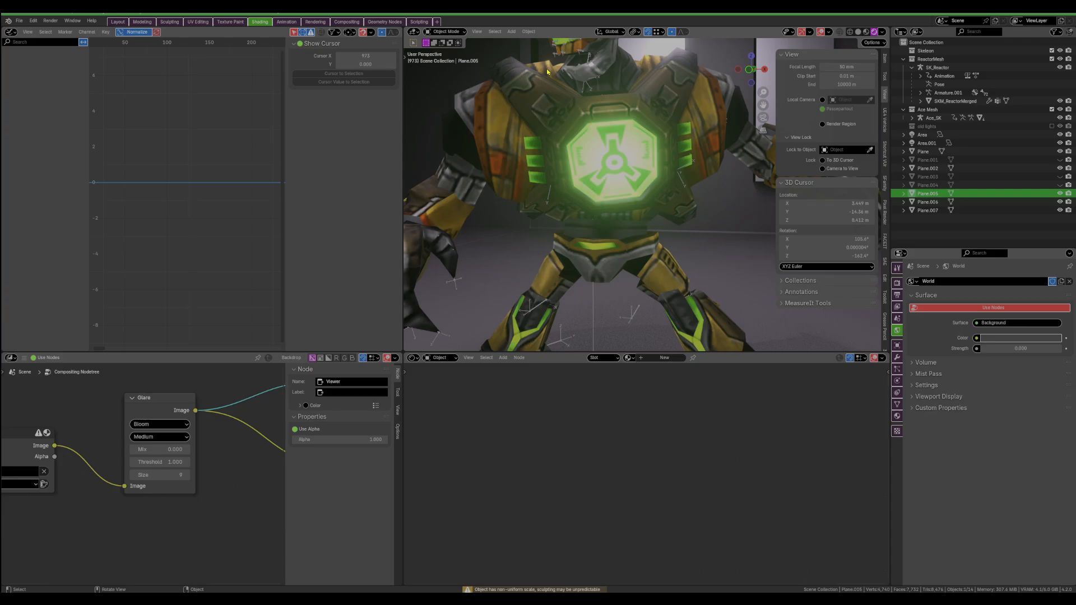
scroll(646, 143, down, 11)
shift+middle_drag(645, 143, 677, 179)
scroll(686, 180, up, 1)
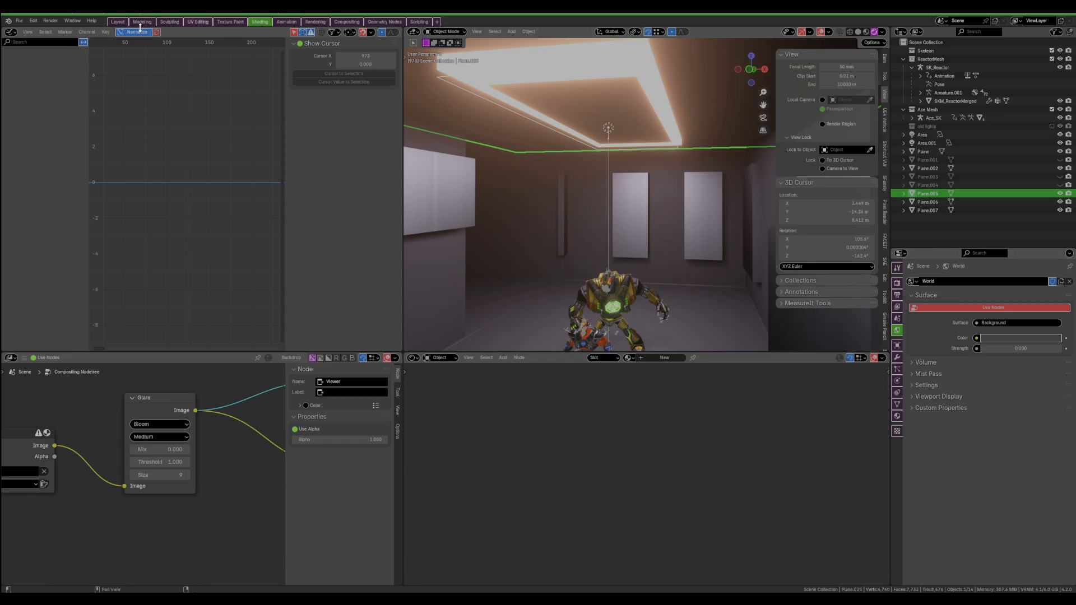
Step: Return to the Animation workspace to compare its view of the ceiling light
click(230, 22)
click(198, 22)
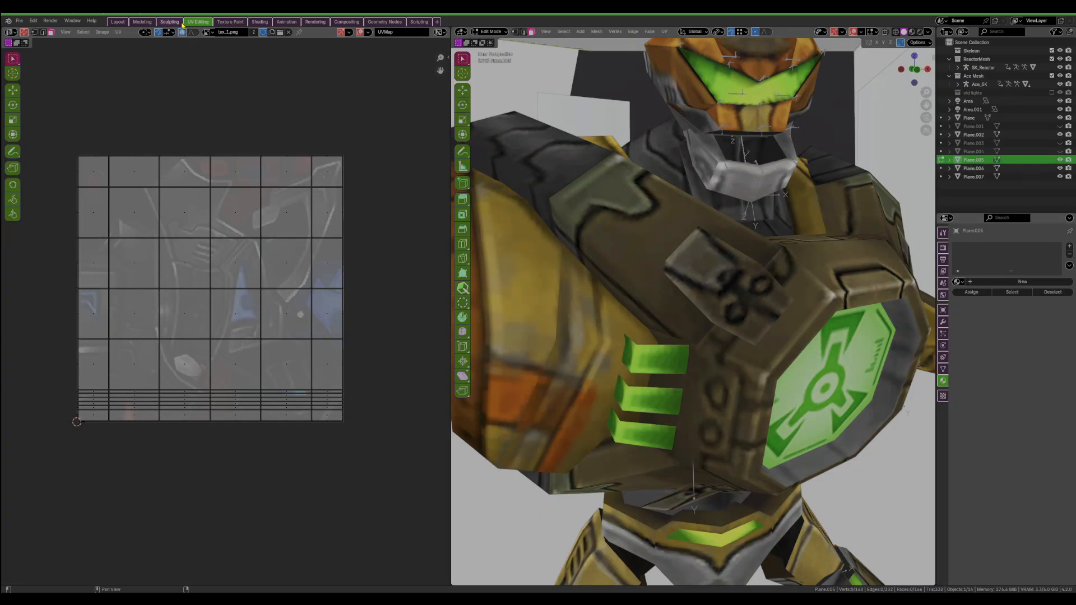
click(170, 22)
click(147, 23)
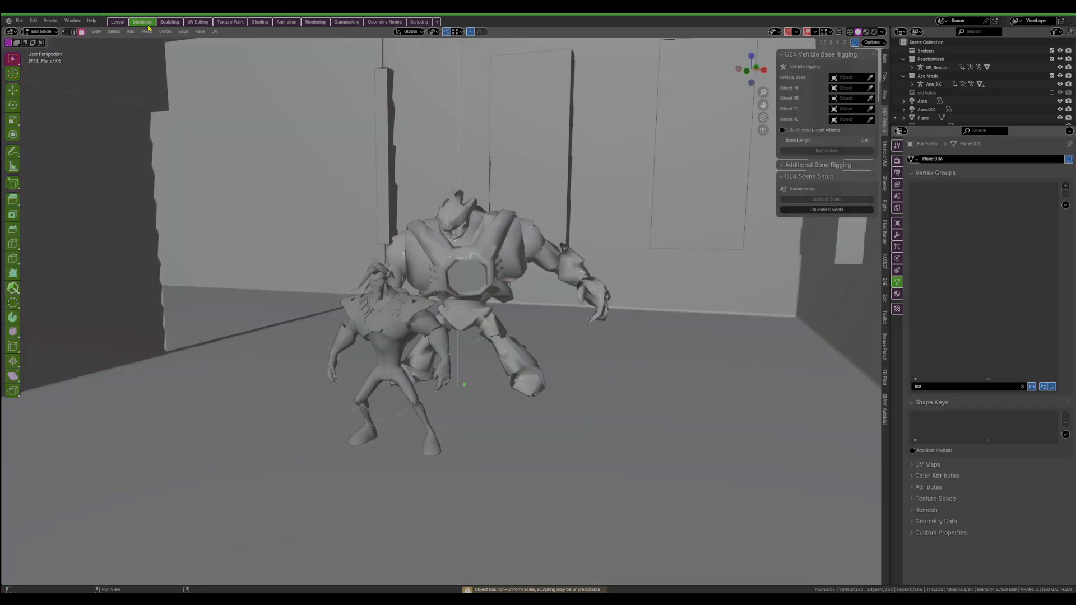
click(287, 22)
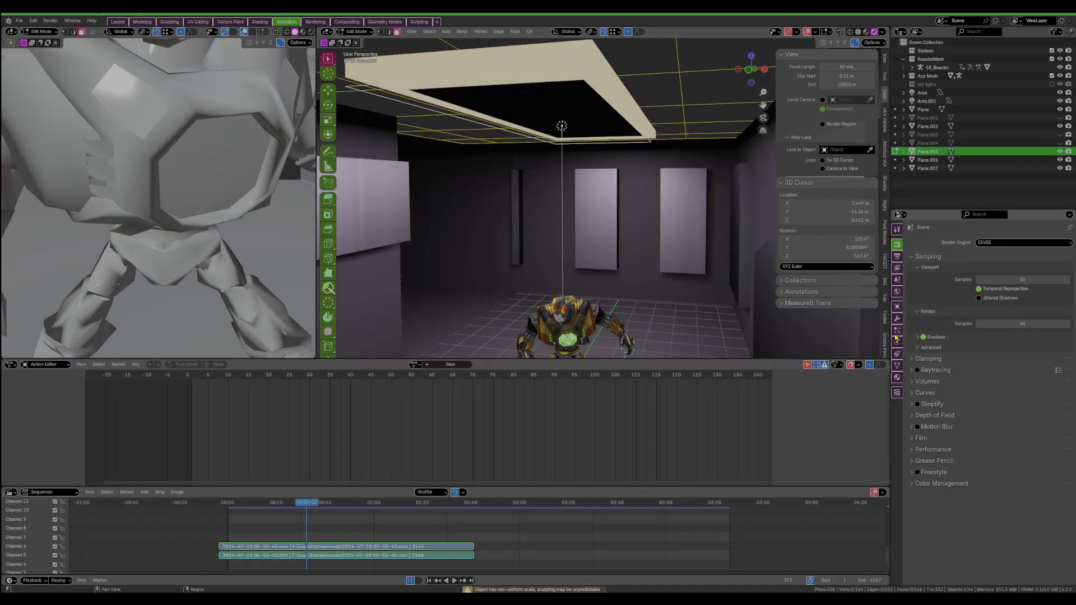
Step: Check the world, view layer, scene and output properties, ending at the render settings
click(898, 292)
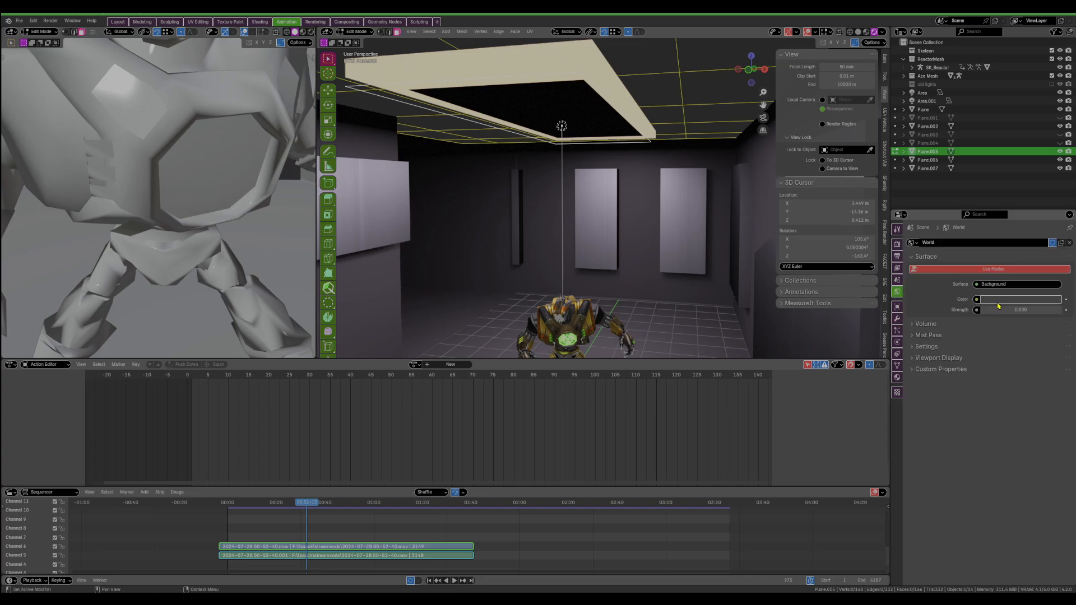
click(898, 269)
click(897, 279)
click(897, 267)
click(897, 256)
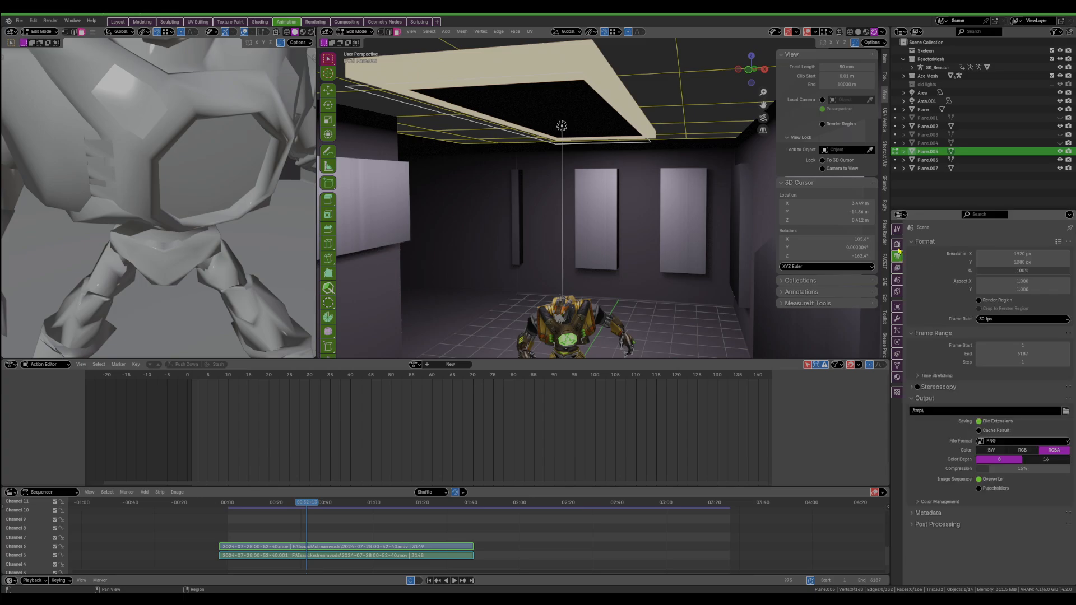
click(897, 245)
Step: Toggle Scene World and Scene Lights off and on again in the Animation workspace's viewport shading options
click(882, 32)
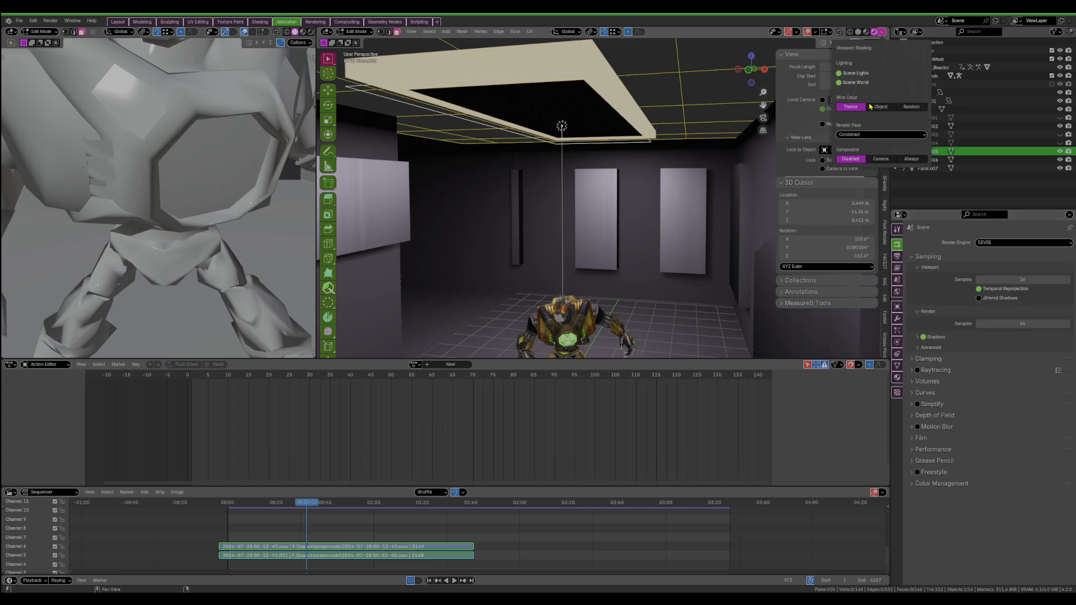
click(864, 83)
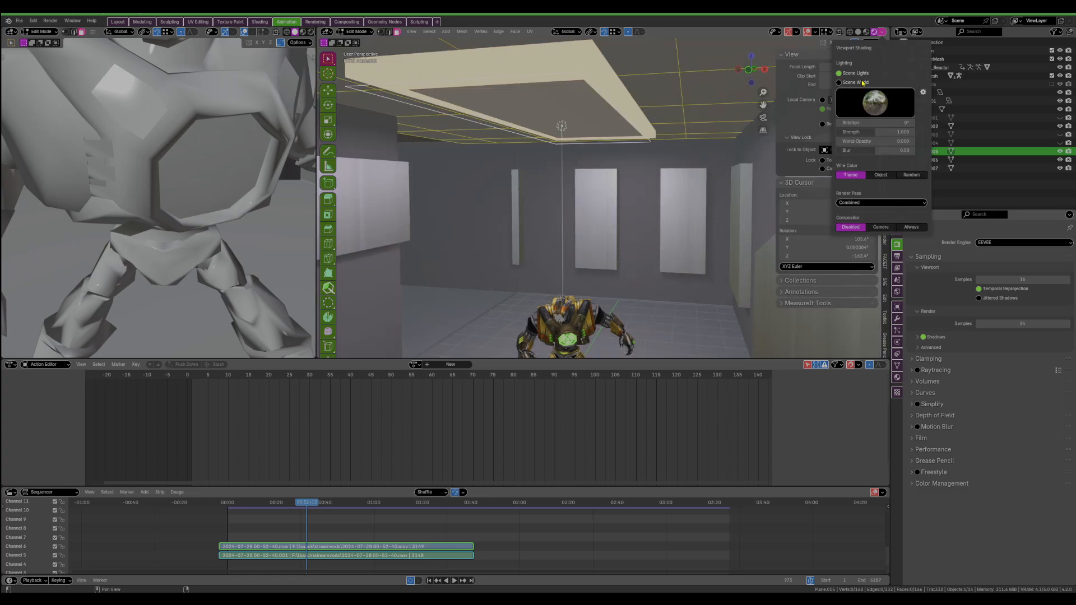
click(863, 84)
click(864, 75)
click(863, 75)
Step: Leave Edit Mode and select the room's Plane object
middle_drag(491, 74, 603, 155)
key(Tab)
click(629, 236)
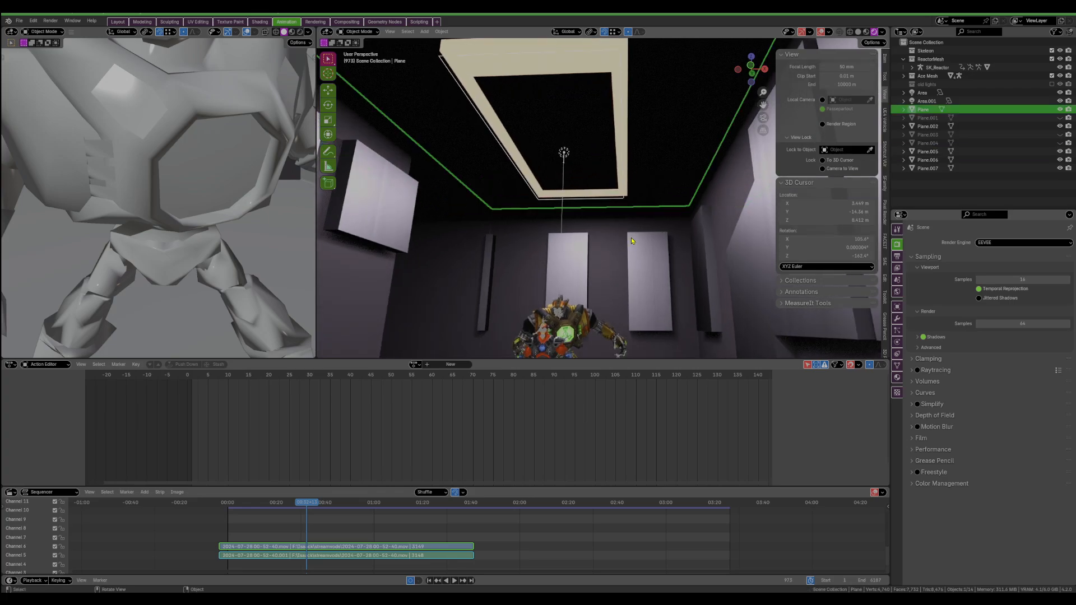
middle_drag(629, 235, 549, 261)
Step: Frame the robot's glowing chest, play the animation briefly and scrub to frame 3071 at the end of the video strips
scroll(650, 246, down, 3)
scroll(658, 176, up, 5)
scroll(549, 260, up, 3)
scroll(549, 261, up, 5)
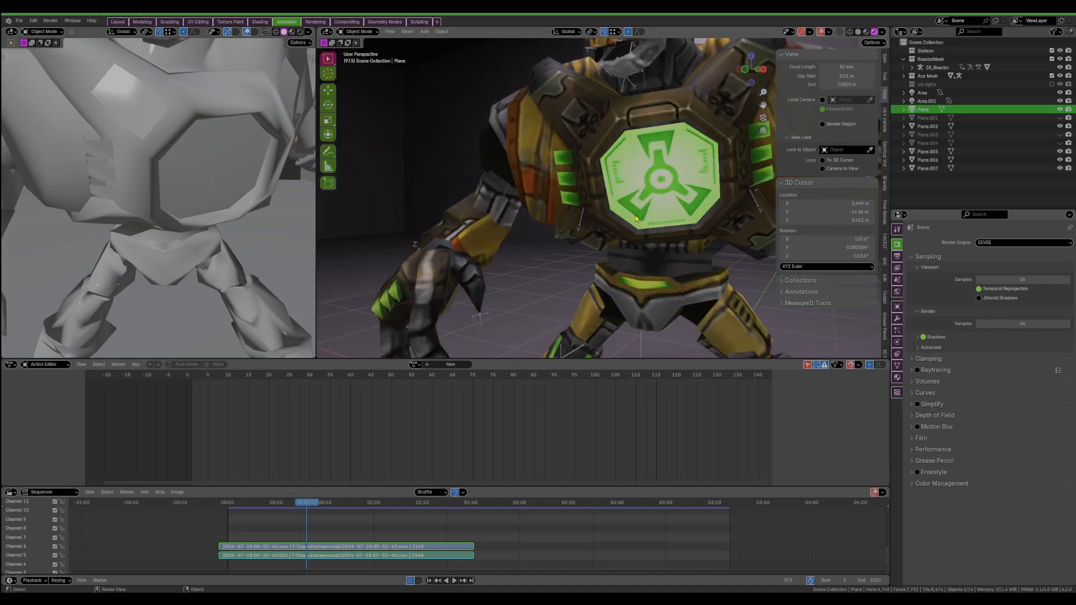
click(326, 503)
key(space)
drag(354, 508, 329, 523)
drag(439, 524, 477, 502)
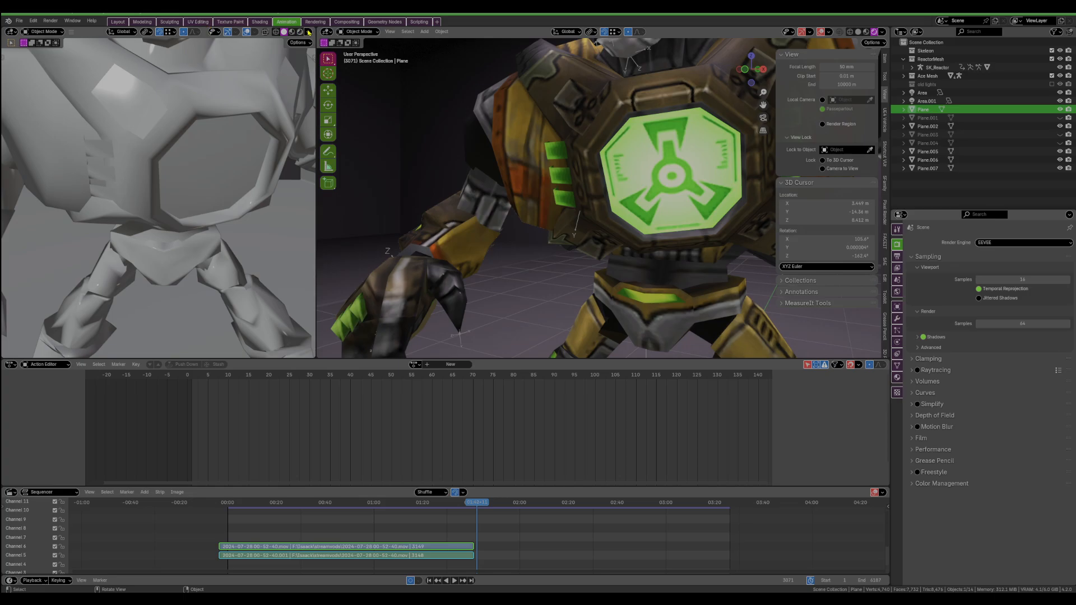
Step: Check the Glare node setup in the Compositing workspace and examine the robot's chest glow in the Shading workspace
click(347, 22)
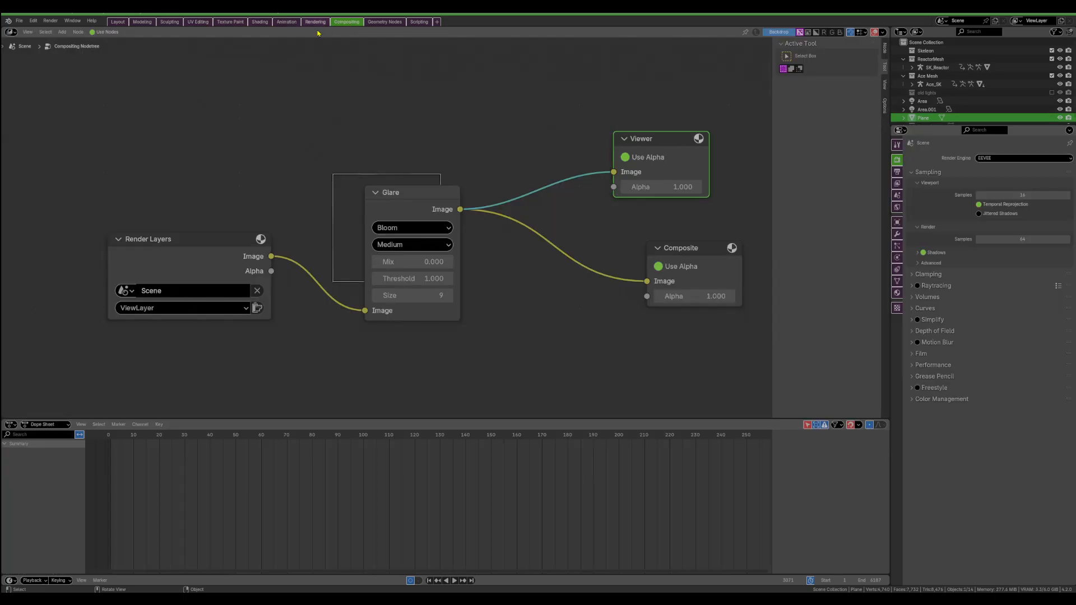
click(260, 23)
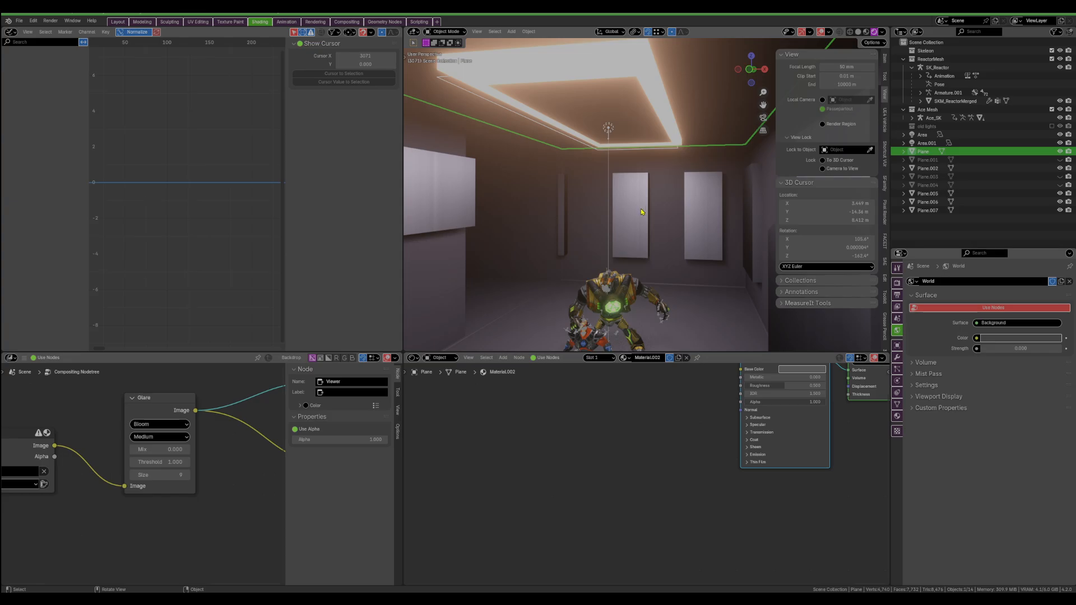
middle_drag(641, 208, 518, 171)
scroll(701, 236, up, 3)
scroll(660, 202, up, 3)
scroll(661, 202, down, 2)
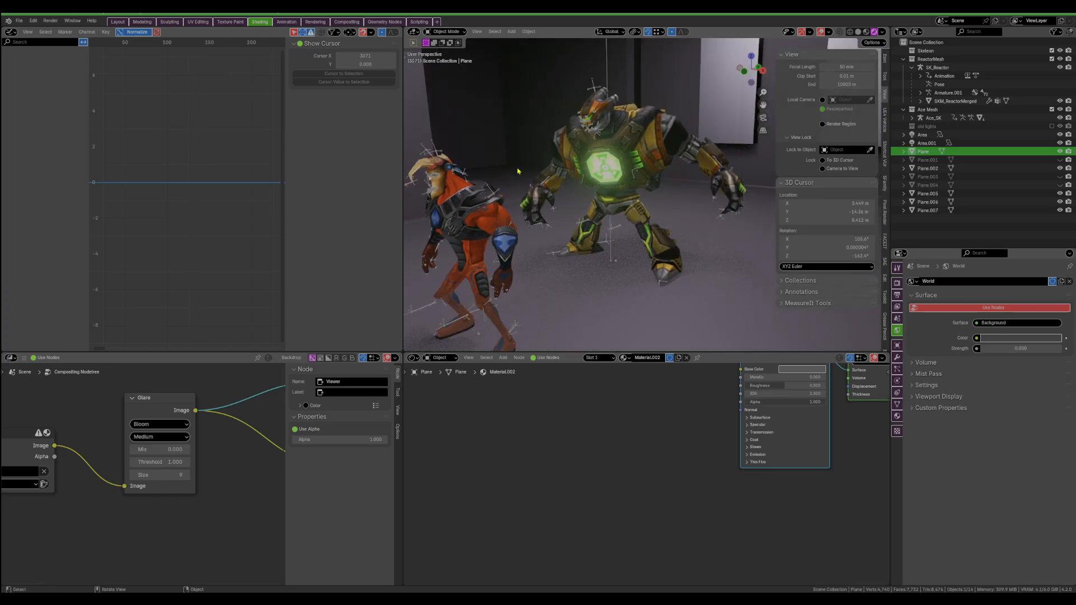
click(45, 23)
middle_drag(583, 185, 622, 185)
scroll(622, 185, down, 4)
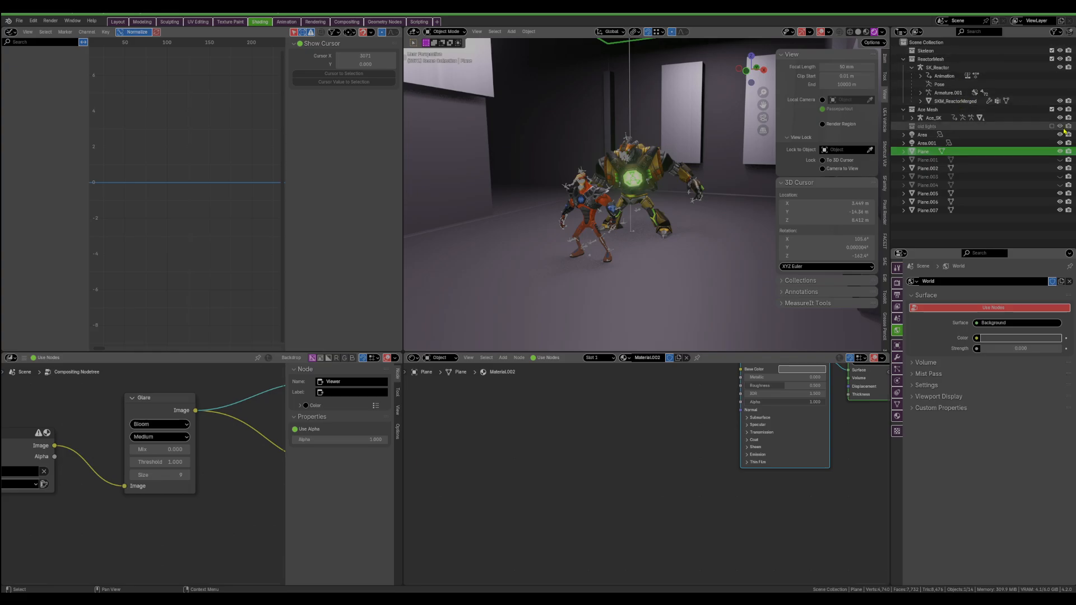
Step: Add a camera to the scene
click(977, 32)
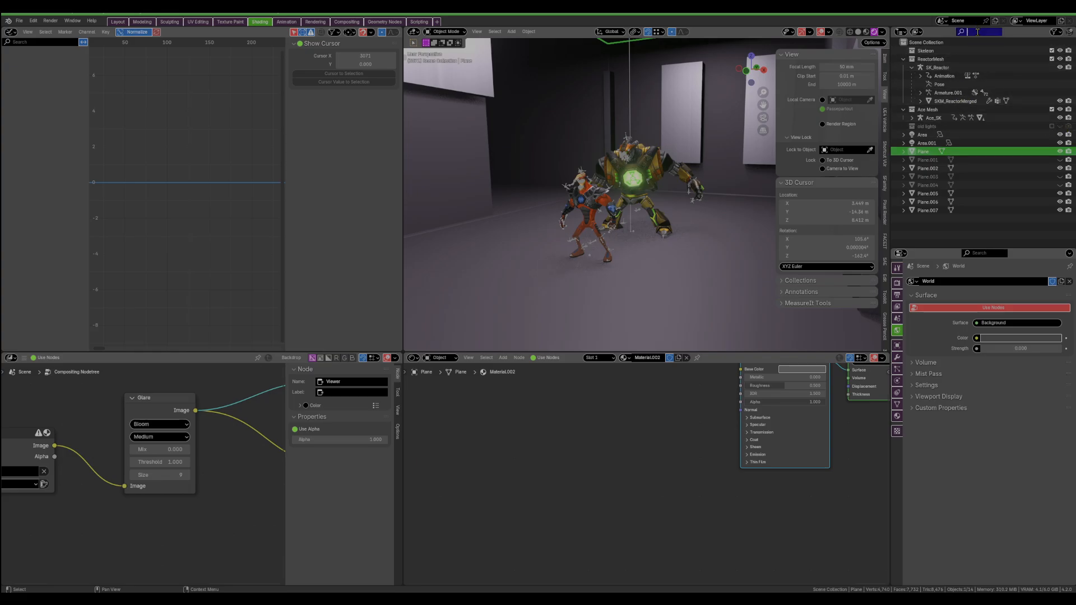
click(1066, 165)
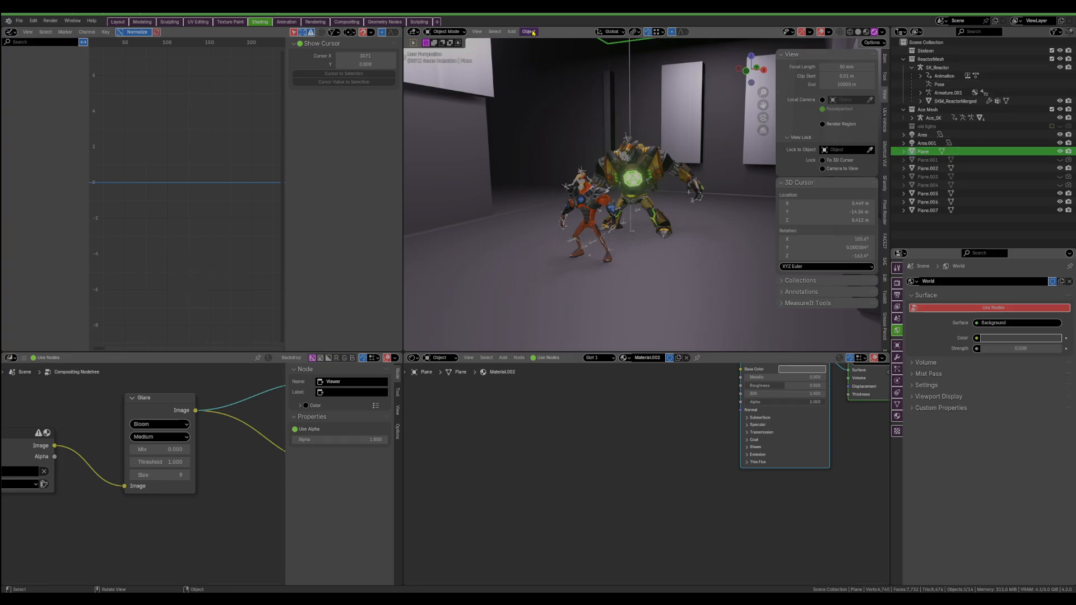
key(shift+a)
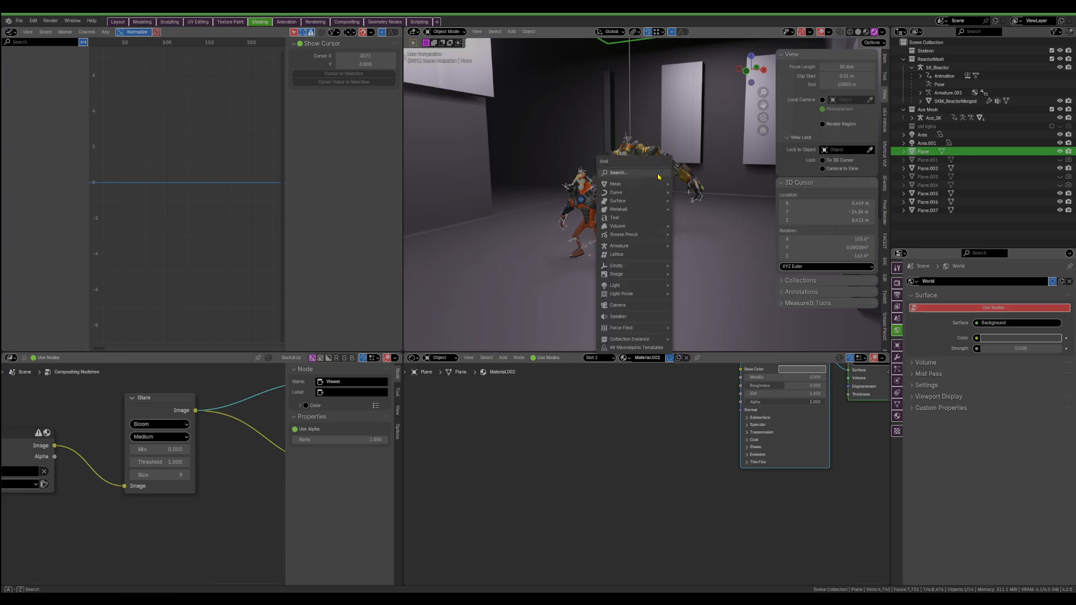
click(626, 306)
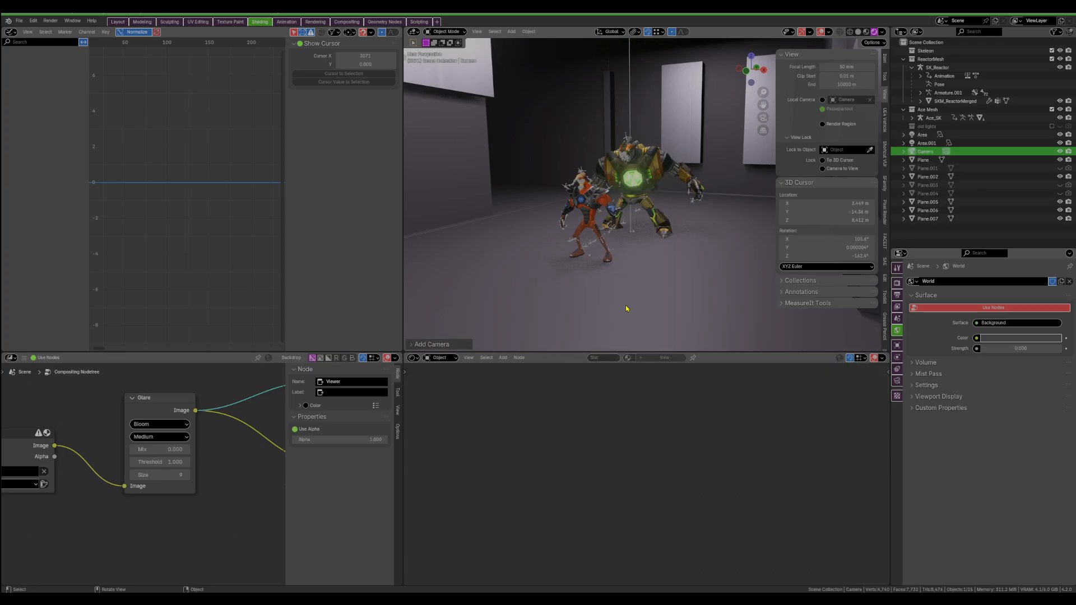
Step: Compare the robot's chest in the Animation workspace, return to Shading and look through the new camera
click(243, 24)
click(287, 22)
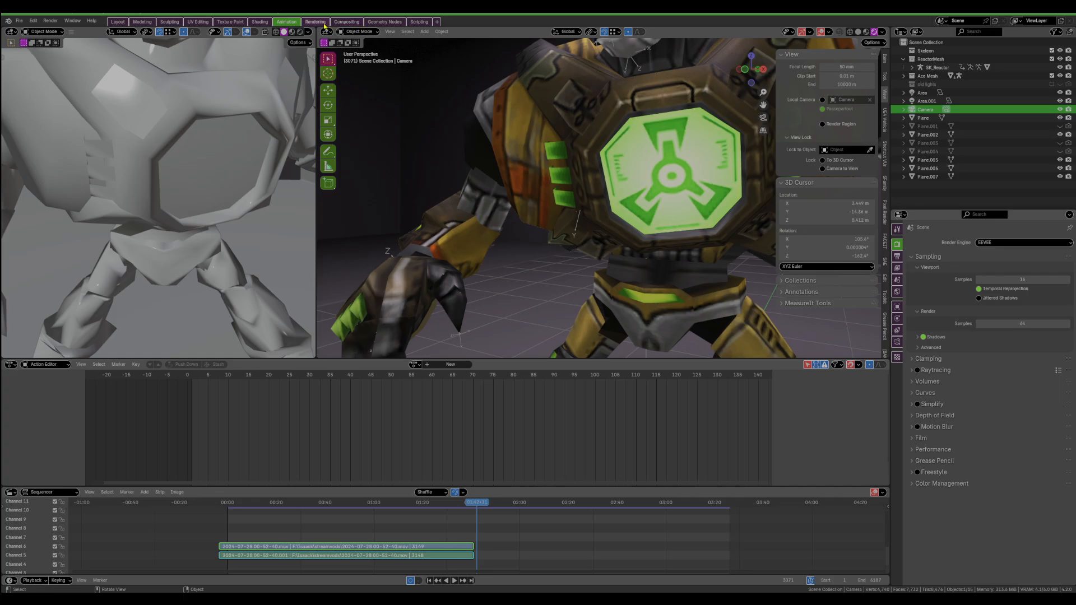
click(259, 22)
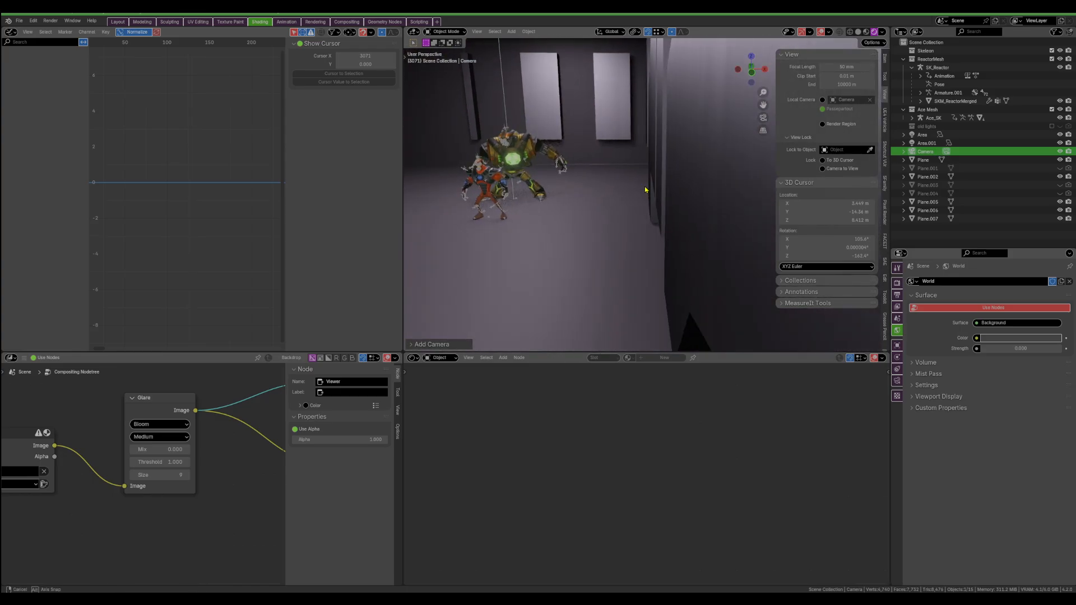
key(KP_0)
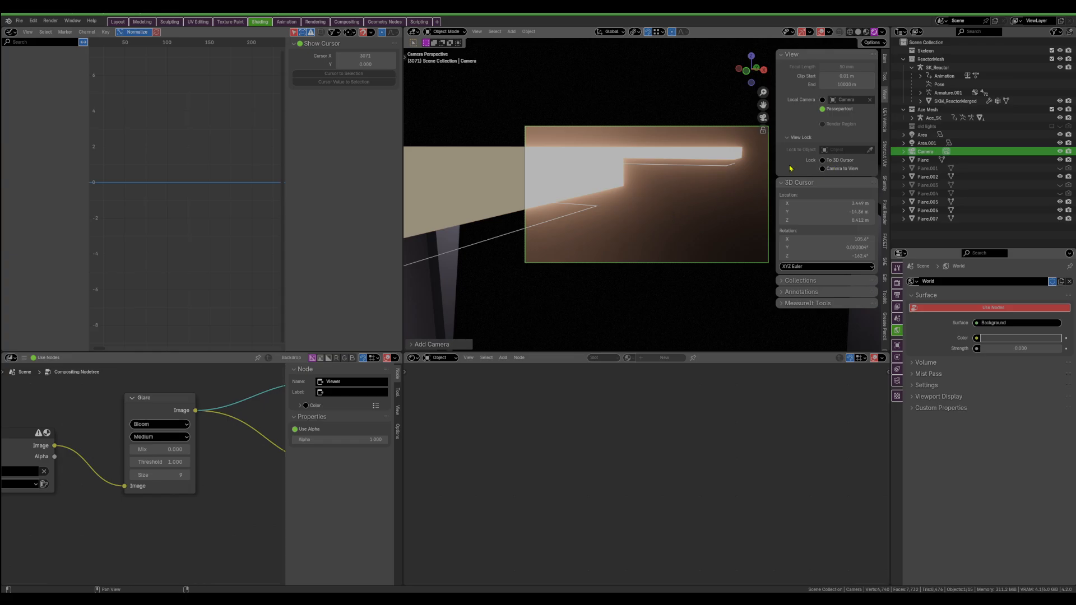
Step: Move the camera away from the ceiling light, down and across the room, to a spot facing the two characters
key(g)
click(587, 345)
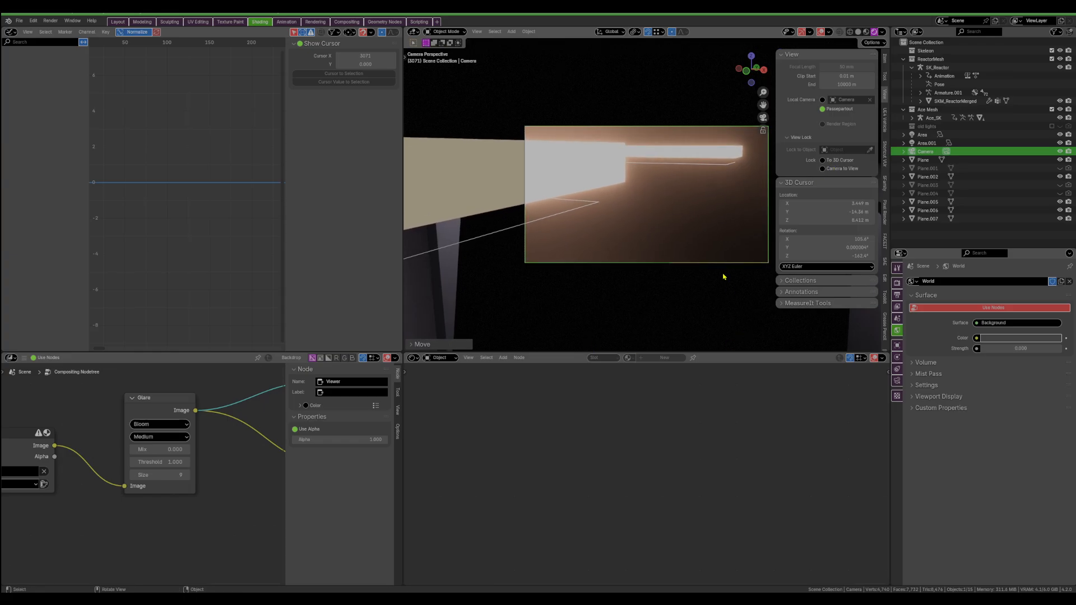
middle_drag(724, 277, 672, 218)
scroll(666, 191, down, 4)
middle_drag(662, 169, 723, 185)
key(g)
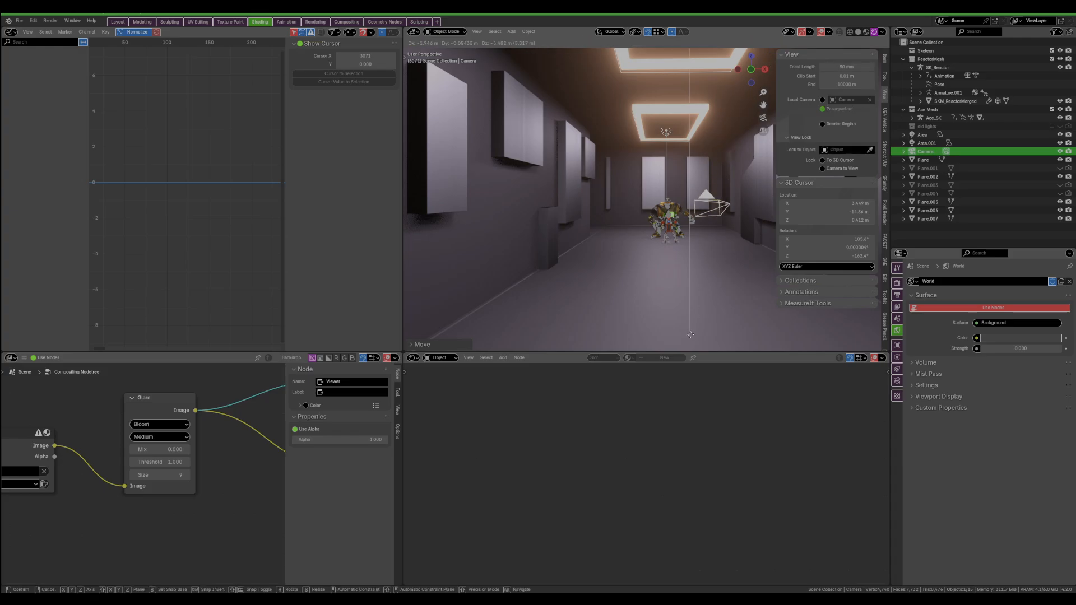
click(691, 343)
middle_drag(733, 250, 698, 252)
key(g)
click(730, 262)
scroll(704, 248, up, 4)
middle_drag(657, 173, 608, 190)
Step: Set the camera's Clip End to 10000 m and its Clip Start to 0.01 m
key(KP_0)
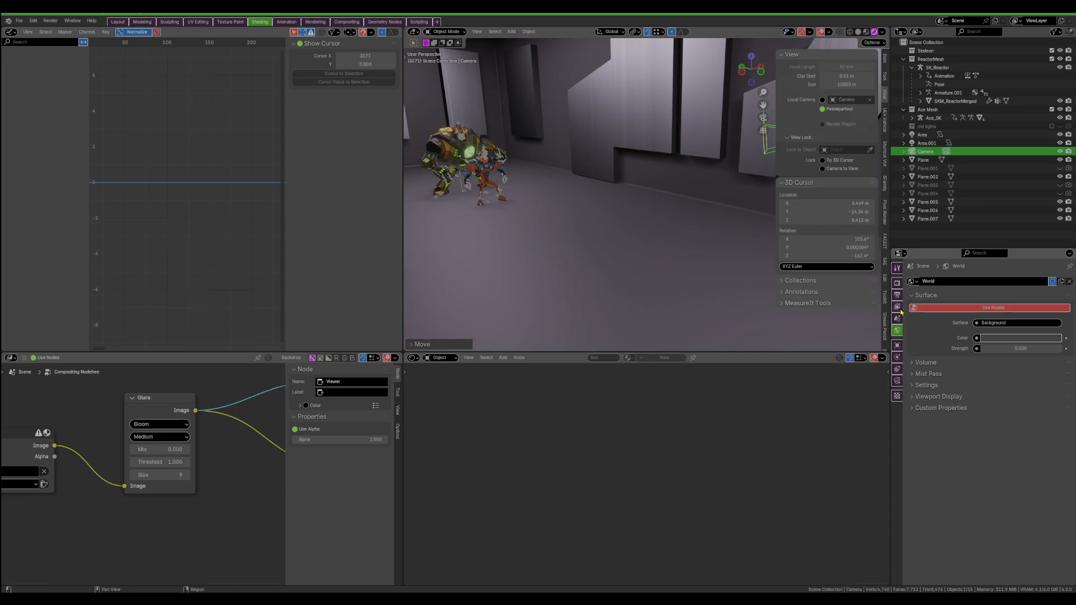
click(897, 380)
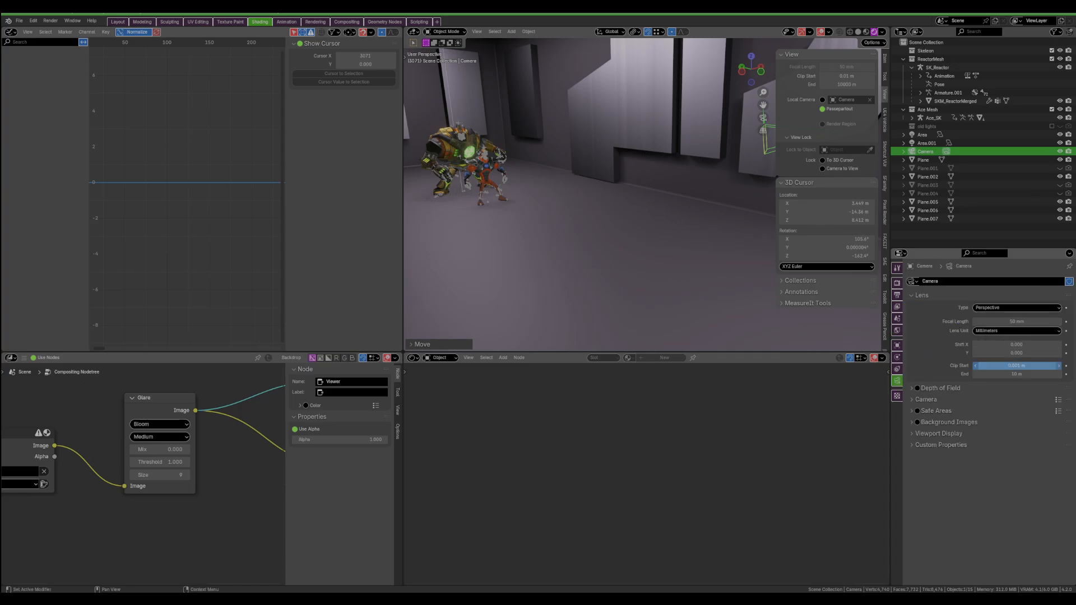
click(979, 374)
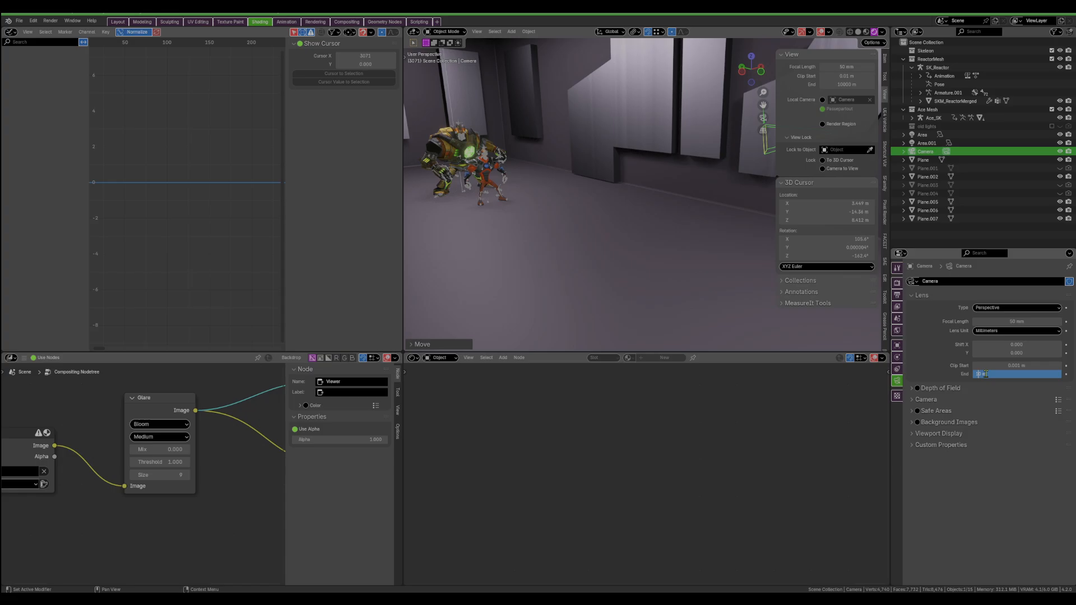
text(00)
key(Return)
click(1010, 366)
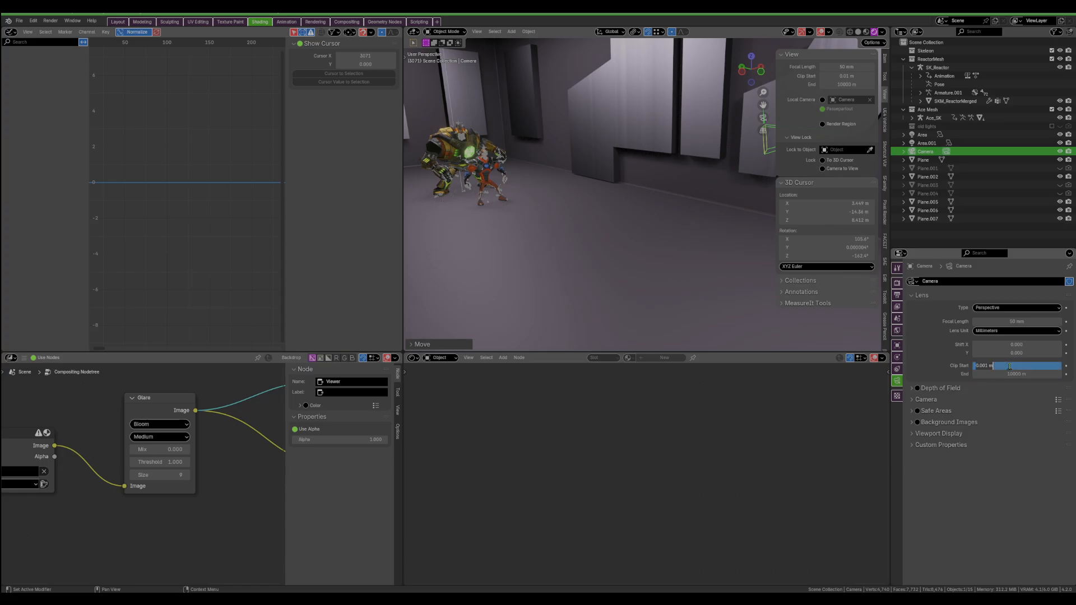
click(981, 365)
key(BackSpace)
key(Return)
Step: Look through the camera and adjust its position to keep both characters in frame
click(763, 118)
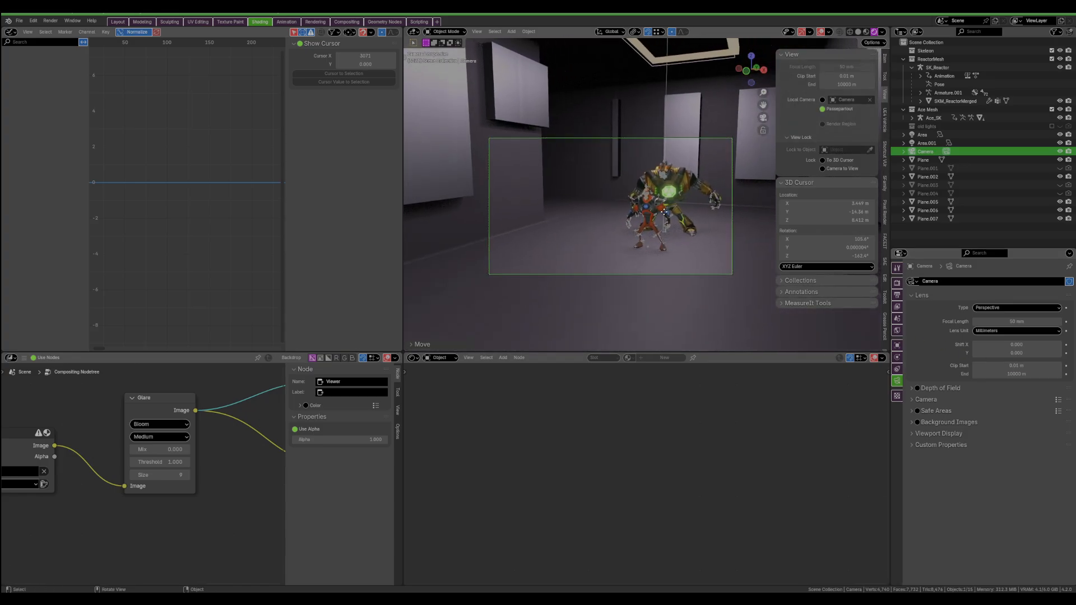
key(g)
click(741, 177)
middle_drag(690, 205, 704, 207)
scroll(711, 213, down, 3)
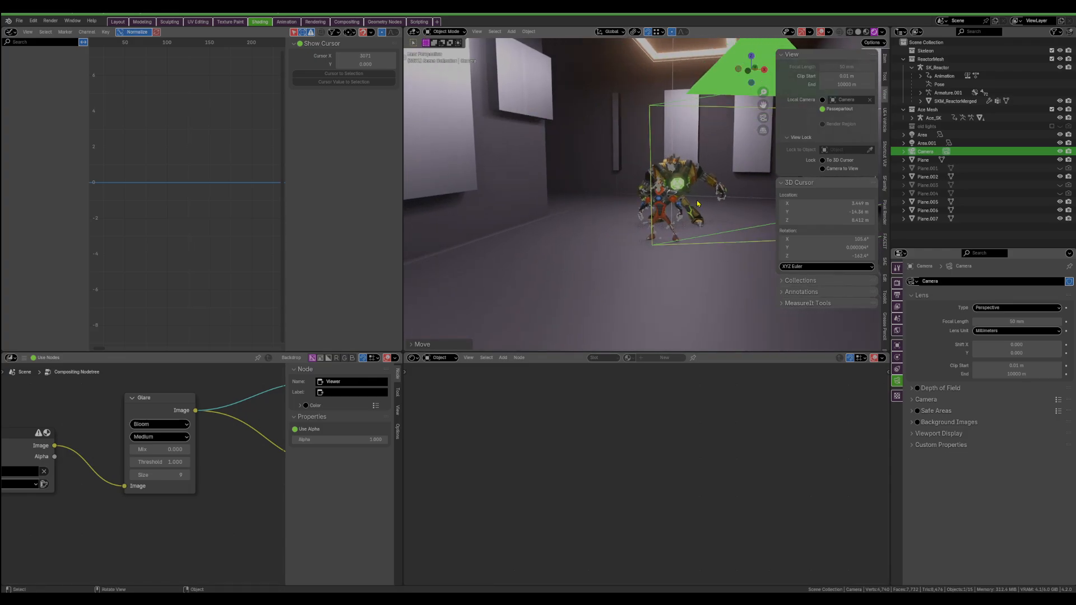
key(r)
key(x)
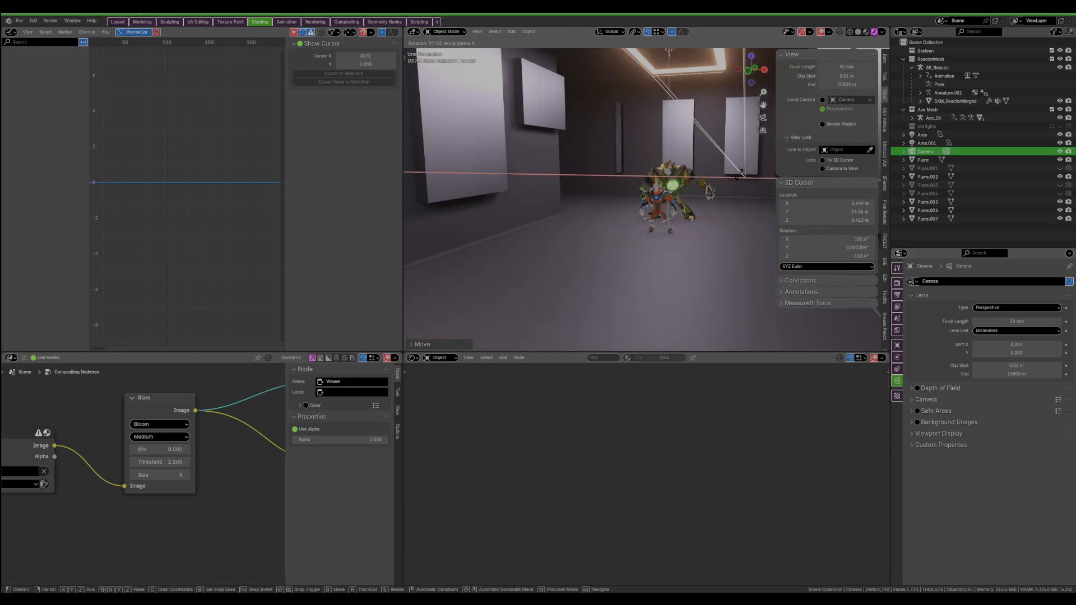
right_click(737, 180)
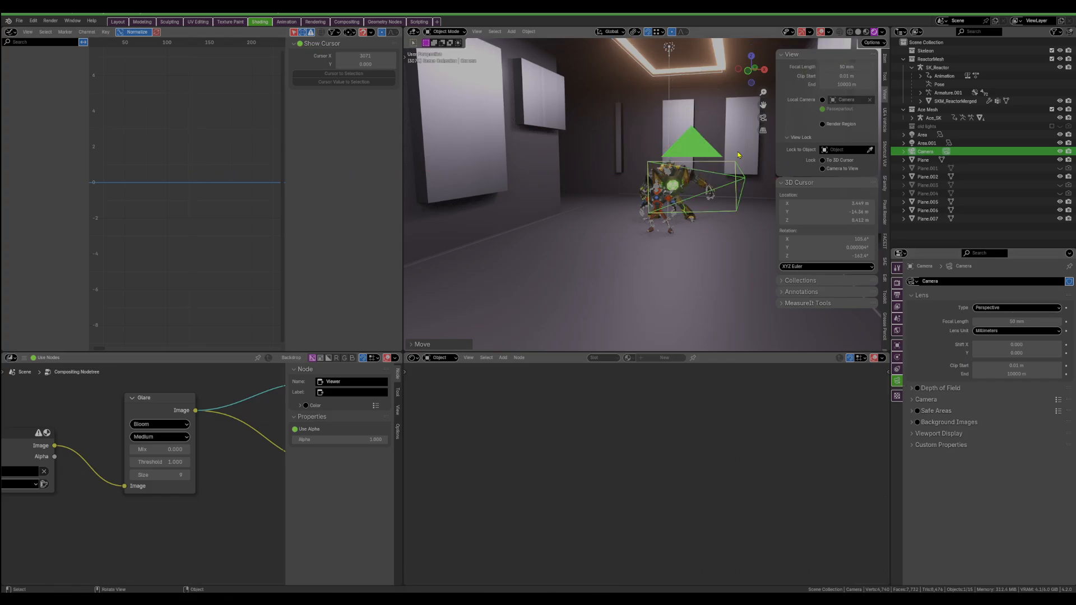
Step: Return to the camera view and select the robot mesh SKM_ReactorMerged
click(763, 118)
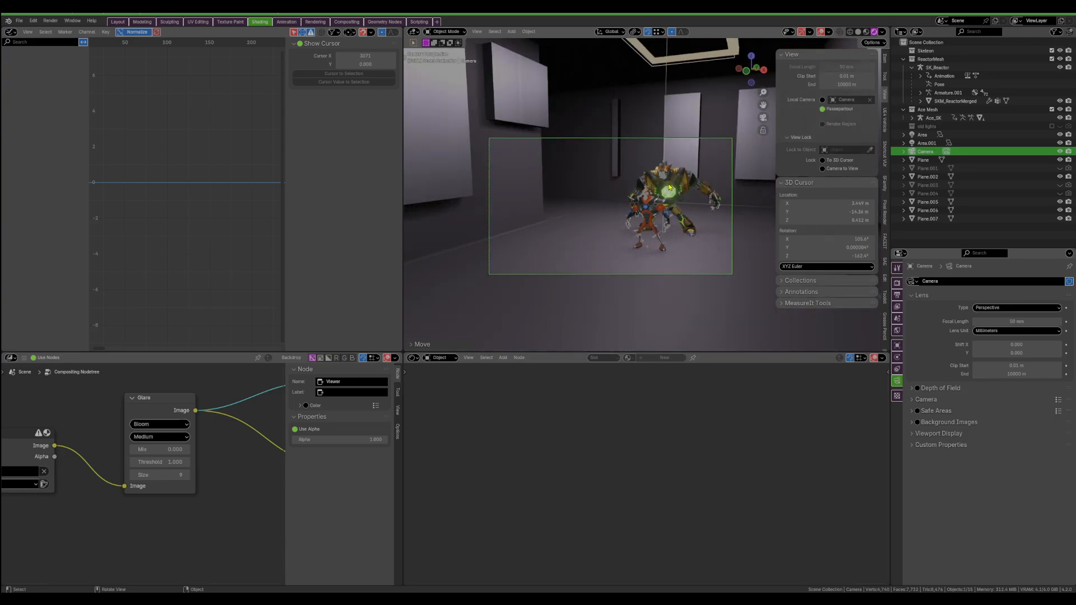
click(680, 212)
scroll(695, 205, up, 3)
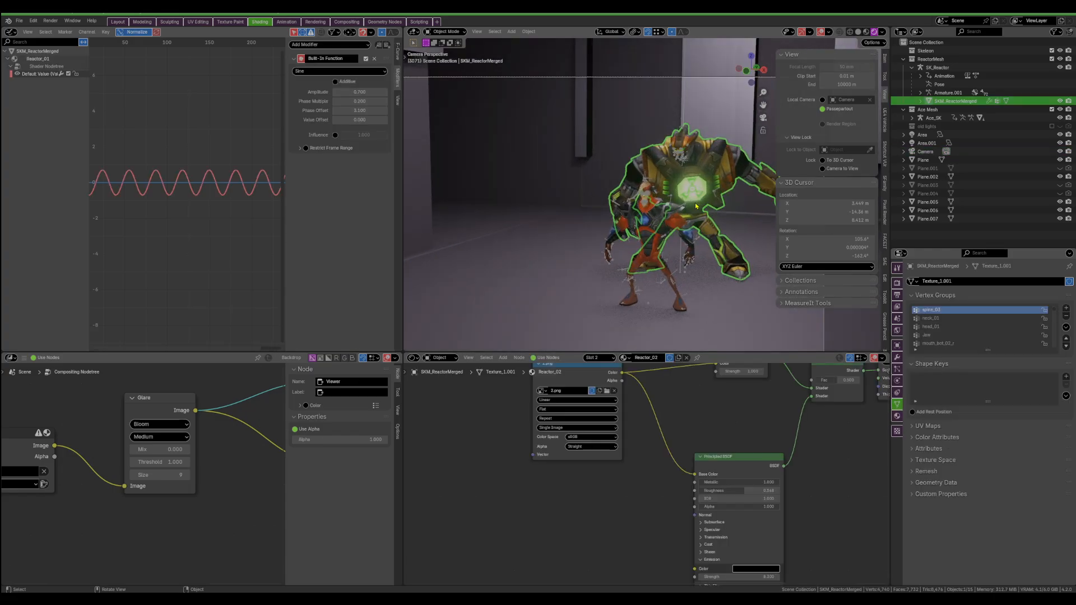
scroll(709, 198, down, 3)
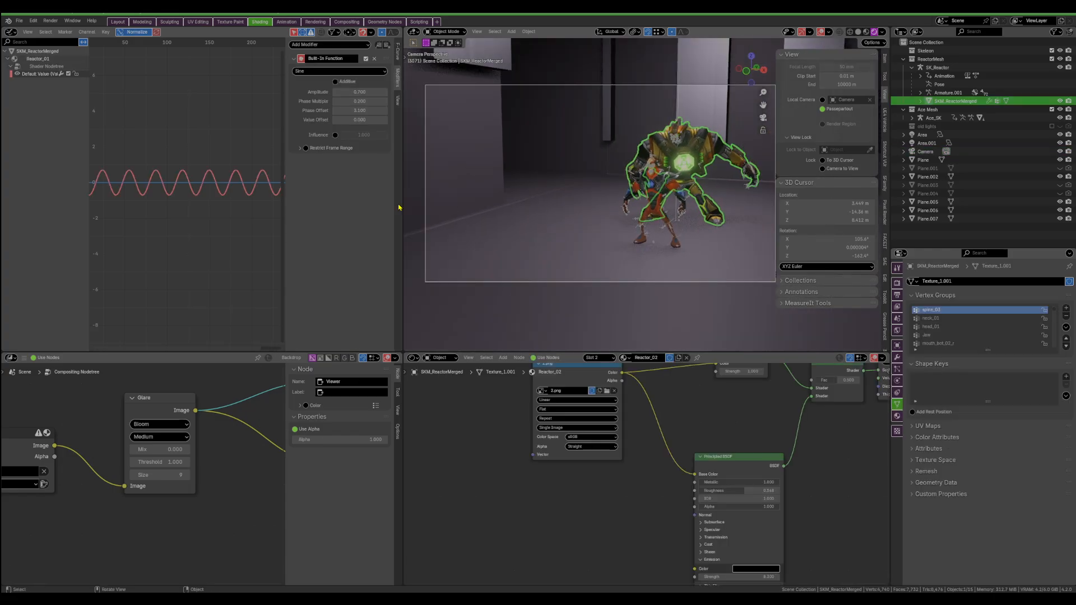
Step: Enlarge the lower editors and turn the compositor area into a second 3D viewport framing the two characters
drag(244, 353, 244, 246)
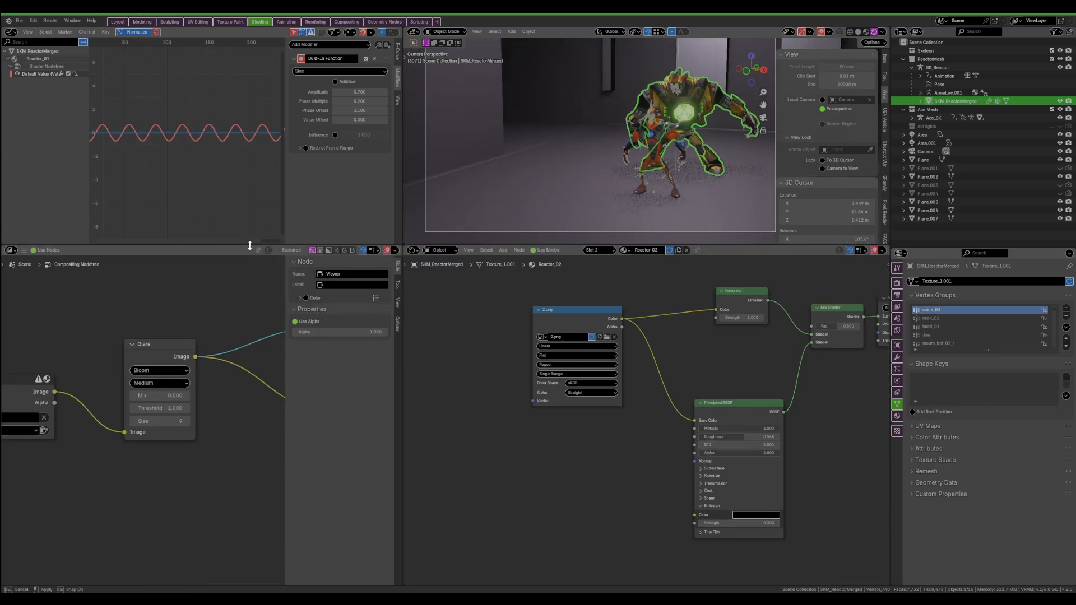
click(12, 251)
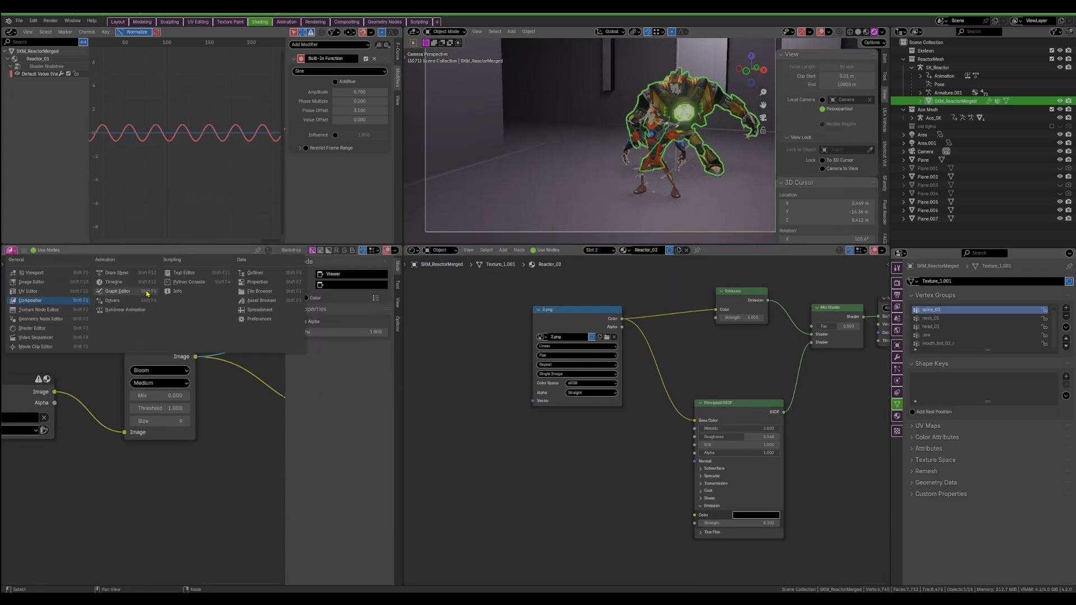
click(39, 273)
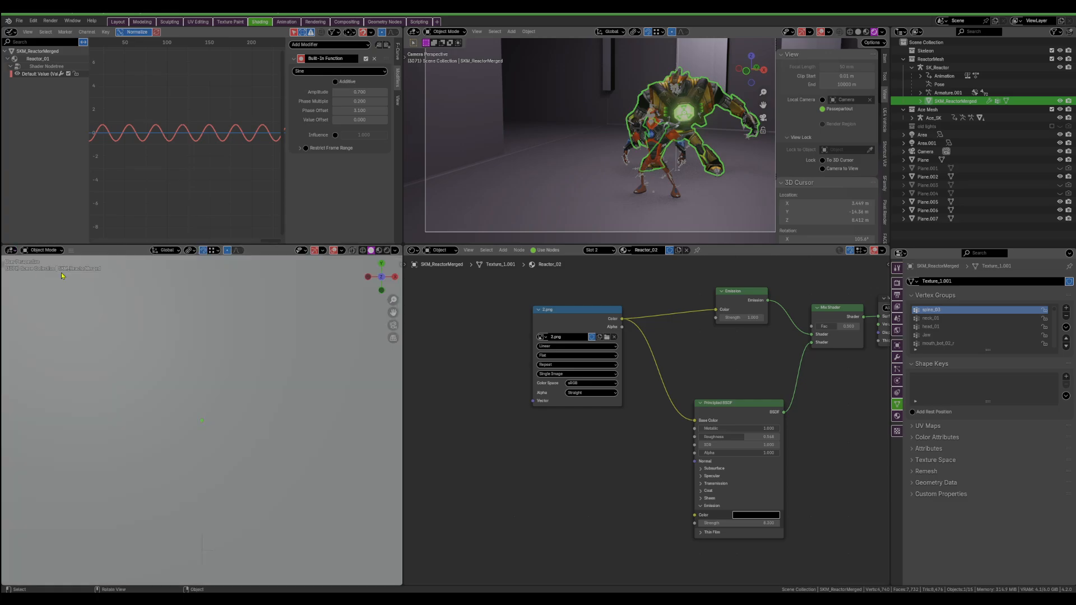
middle_drag(272, 396, 236, 371)
scroll(252, 430, down, 10)
scroll(241, 334, down, 5)
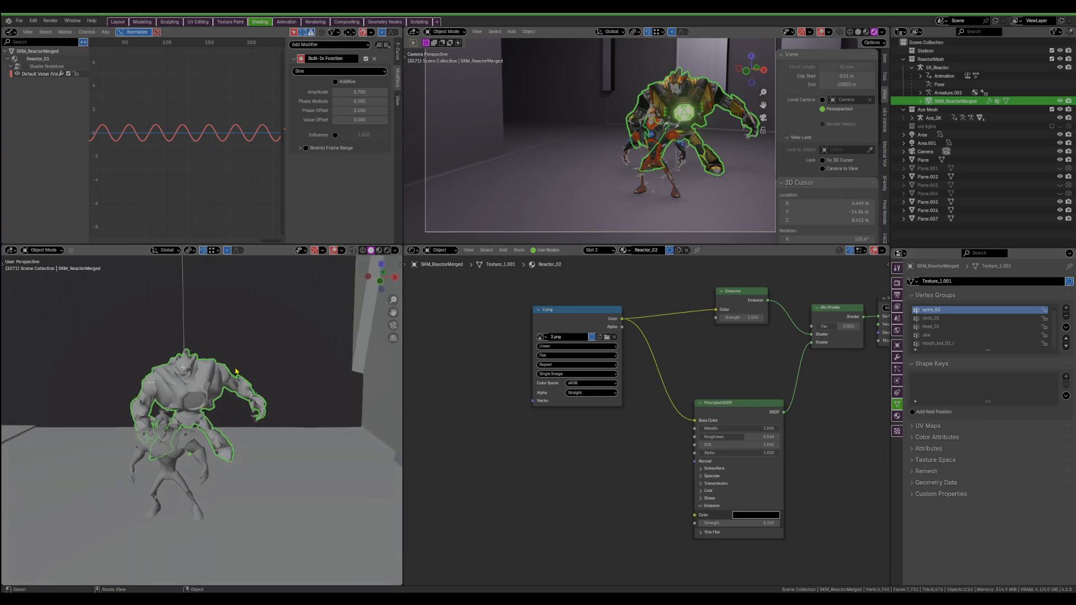
Step: Set the second viewport's Clip End to 1000 m and its Clip Start to 0.01 m
key(n)
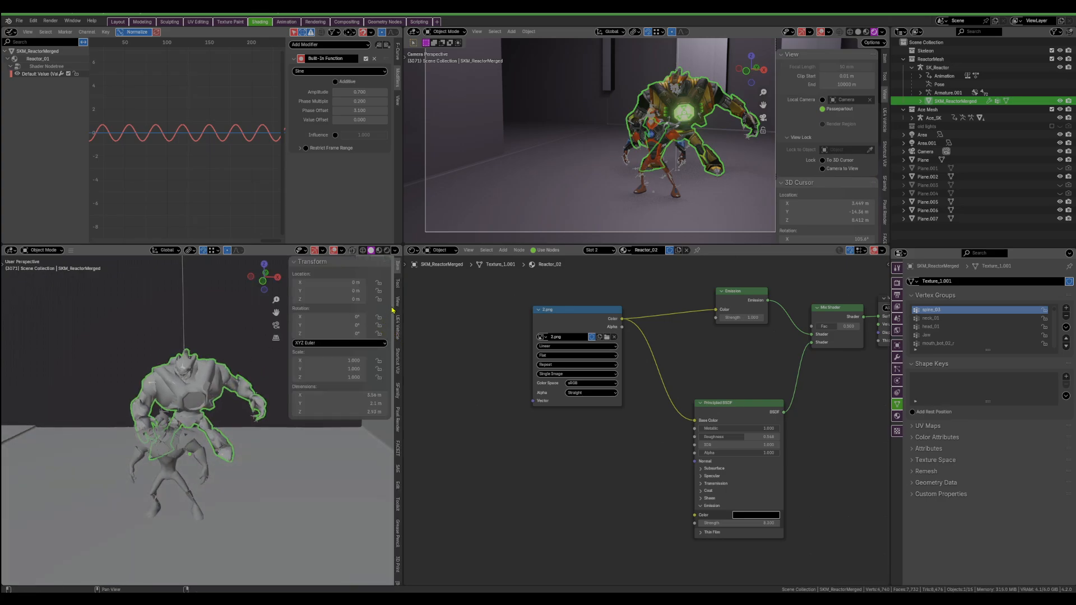
click(397, 330)
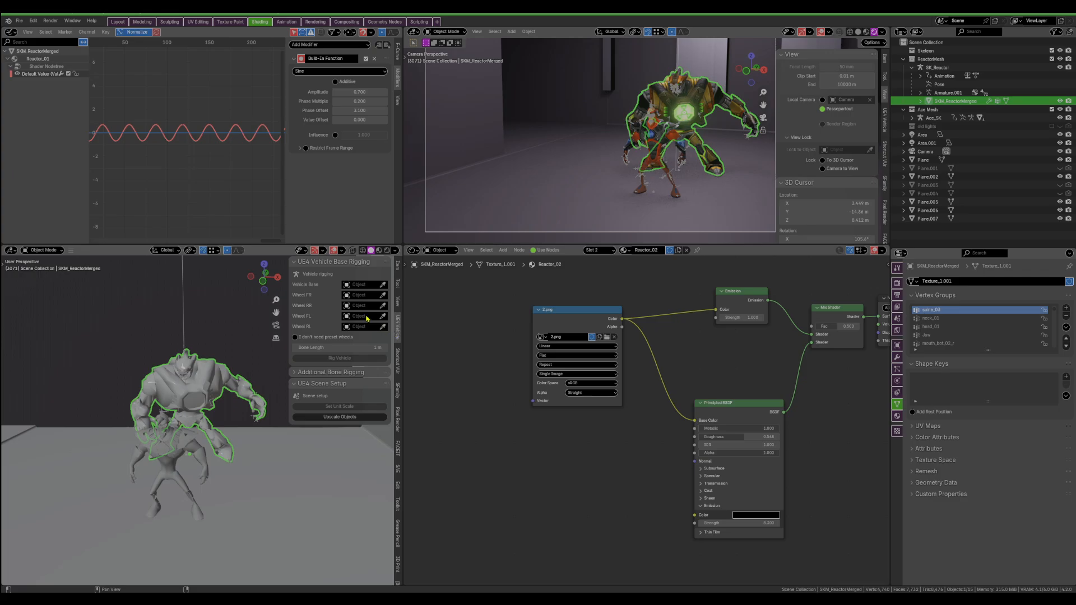
click(399, 304)
click(347, 291)
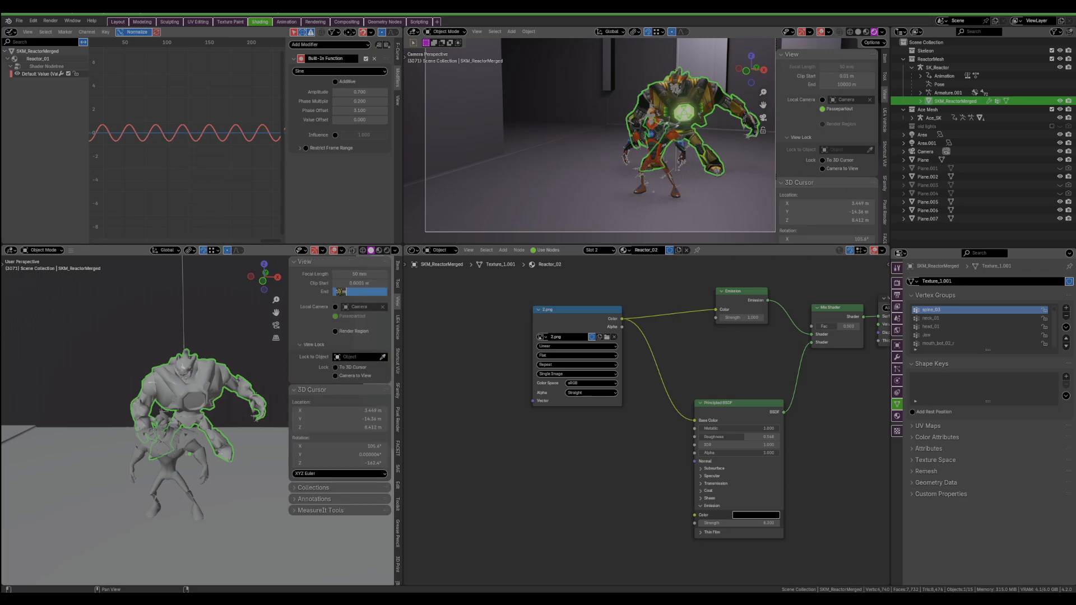
key(Return)
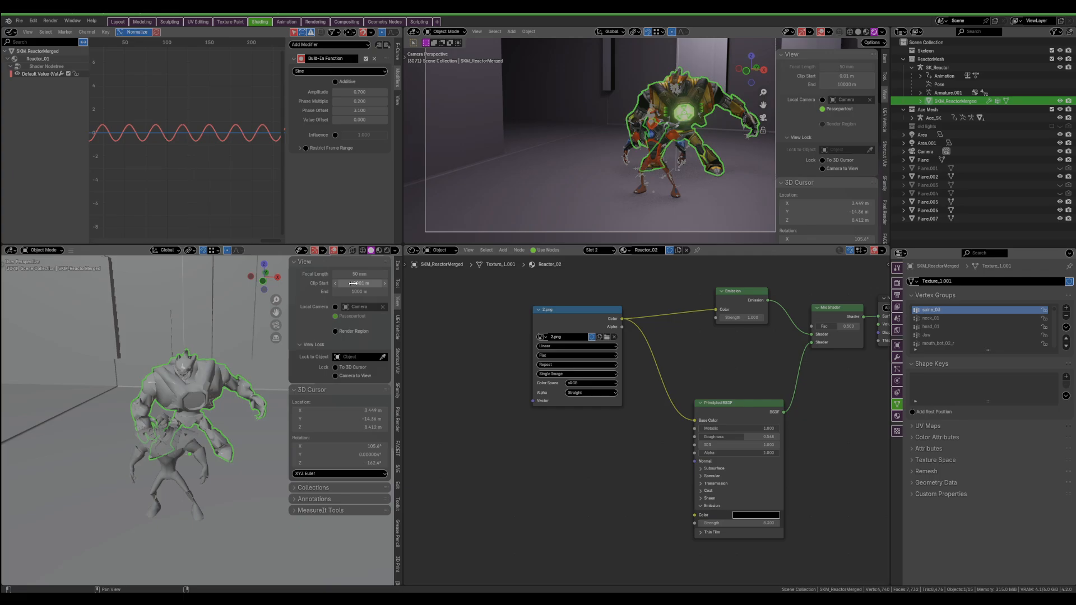
click(344, 283)
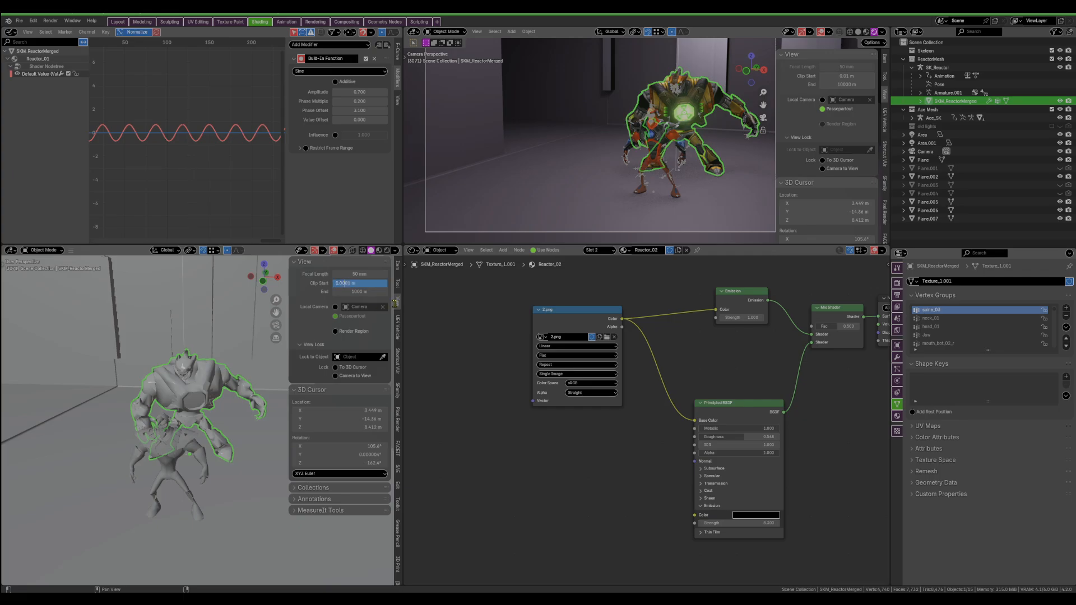
key(BackSpace)
key(BackSpace)
key(Return)
scroll(228, 413, down, 2)
middle_drag(228, 413, 231, 399)
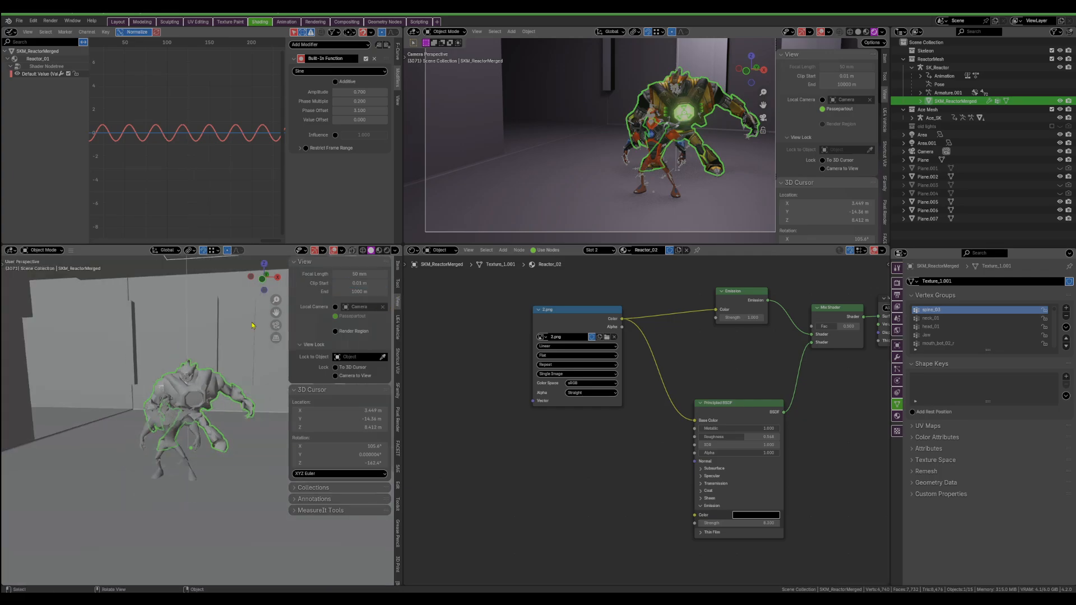
Step: Switch the second viewport to rendered shading and frame the ceiling light together with the characters
click(387, 250)
mouse_move(174, 475)
middle_down()
mouse_move(205, 455)
mouse_move(208, 440)
mouse_move(193, 437)
middle_up()
scroll(196, 435, down, 3)
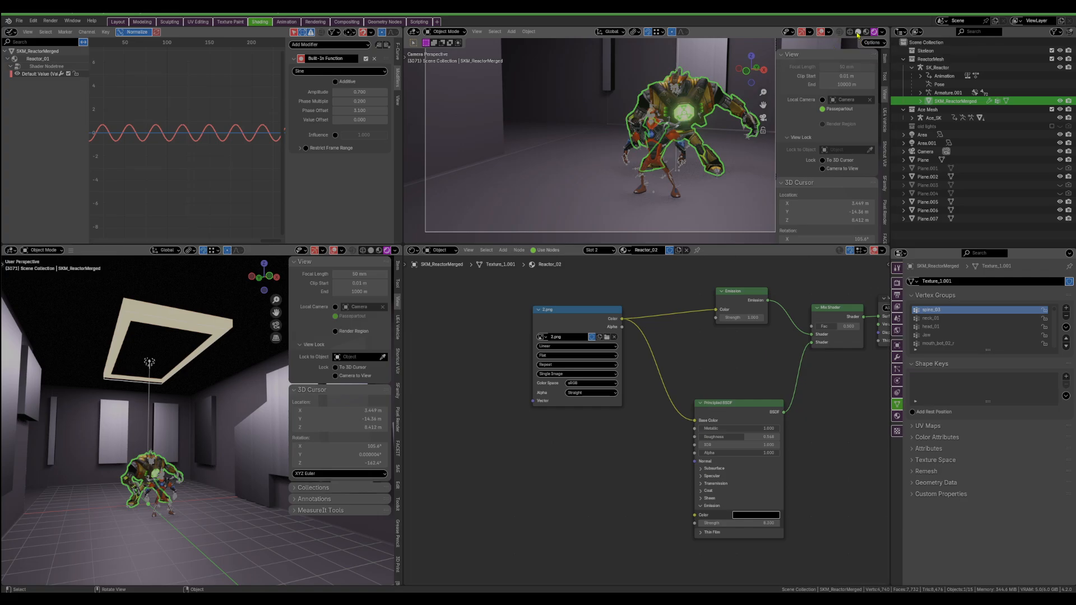
Step: Leave the camera view in the first viewport, give it more height, and reframe the characters and ceiling light in the second viewport
mouse_move(700, 168)
middle_down()
mouse_move(732, 170)
mouse_move(673, 137)
mouse_move(658, 158)
middle_up()
drag(714, 245, 354, 275)
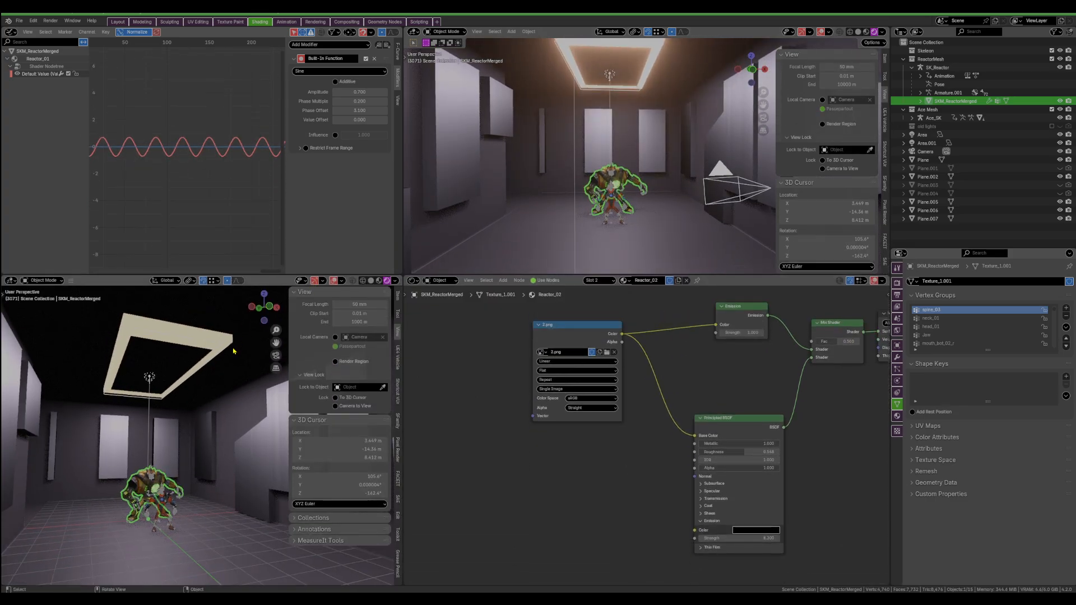
middle_drag(233, 349, 266, 399)
click(223, 372)
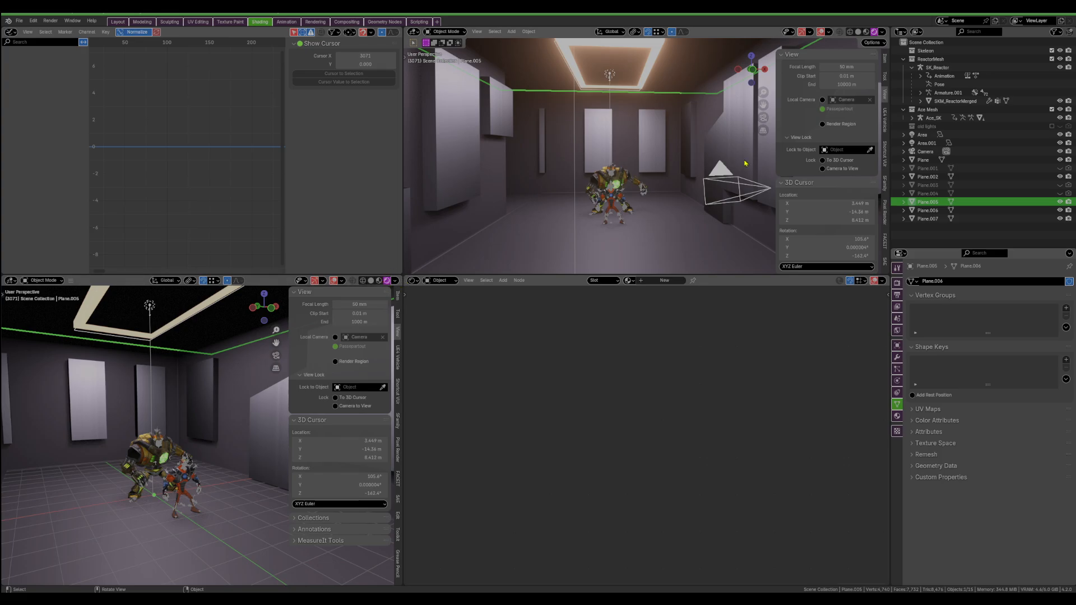
Step: Set the second viewport's Compositor shading option to Always
click(881, 33)
click(395, 281)
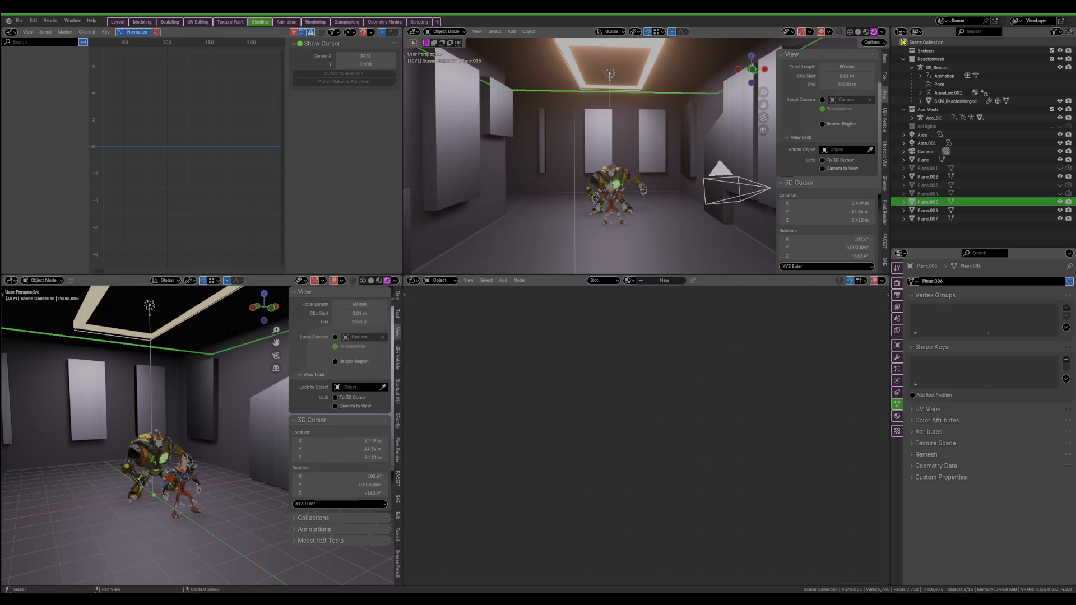
click(882, 33)
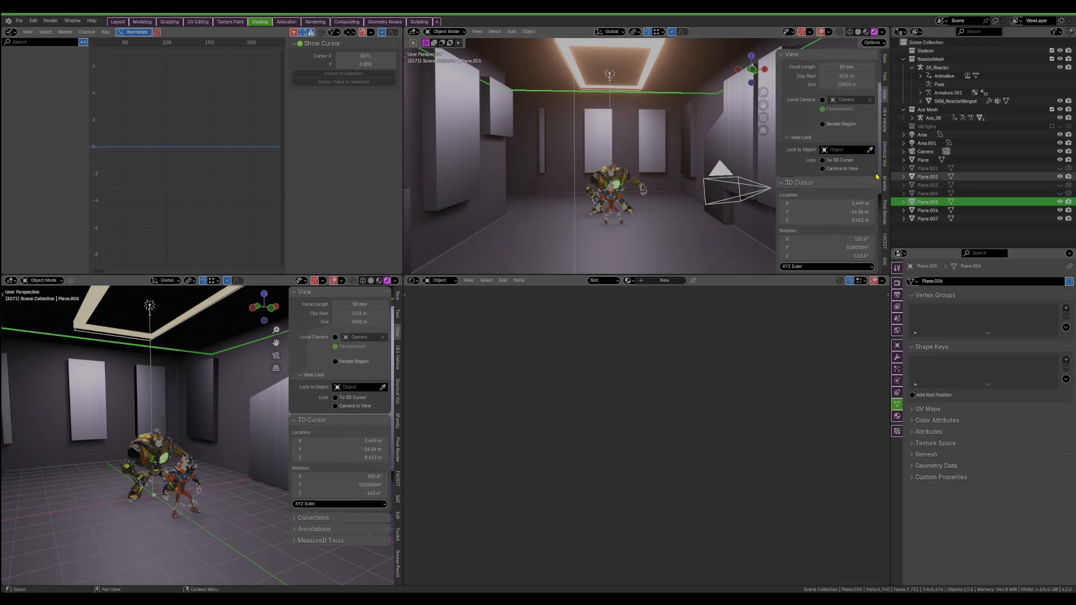
click(396, 281)
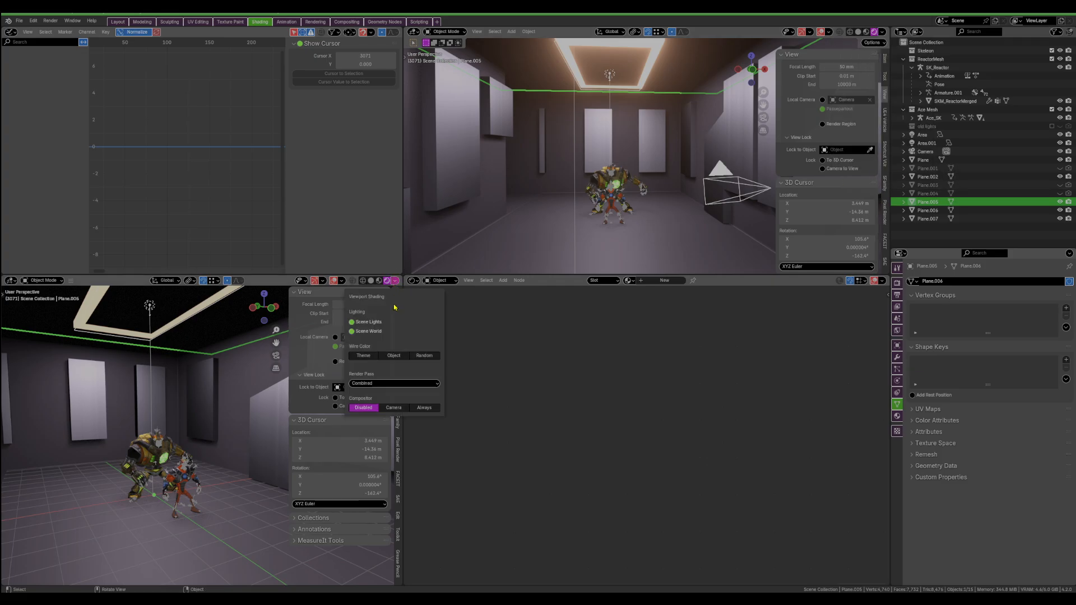
click(422, 408)
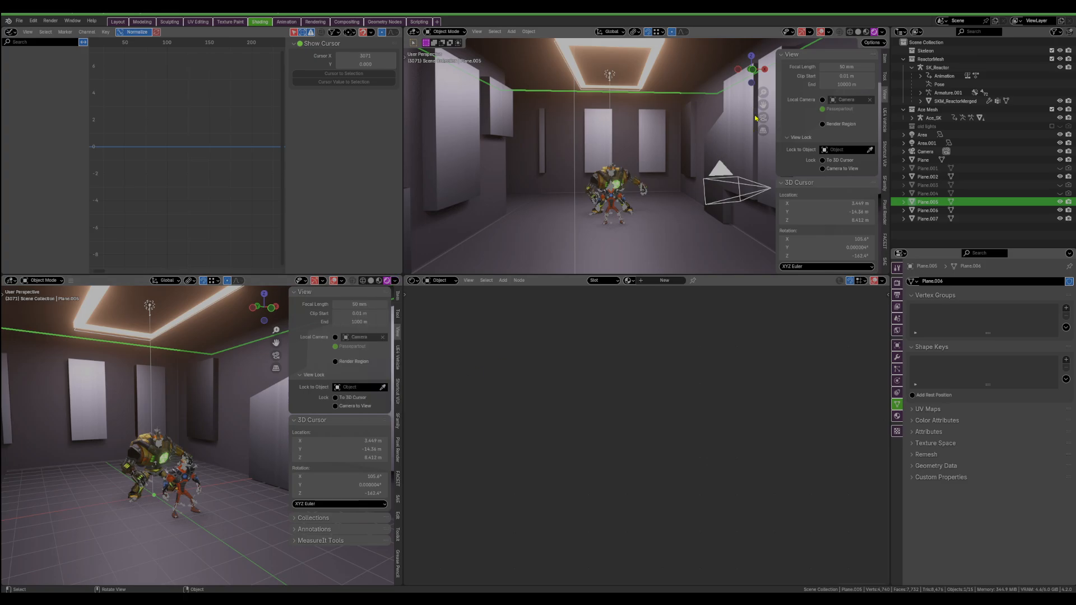
Step: Select the camera and examine its Sensor, Depth of Field, Safe Areas, Viewport Display and Composition Guides settings
click(721, 177)
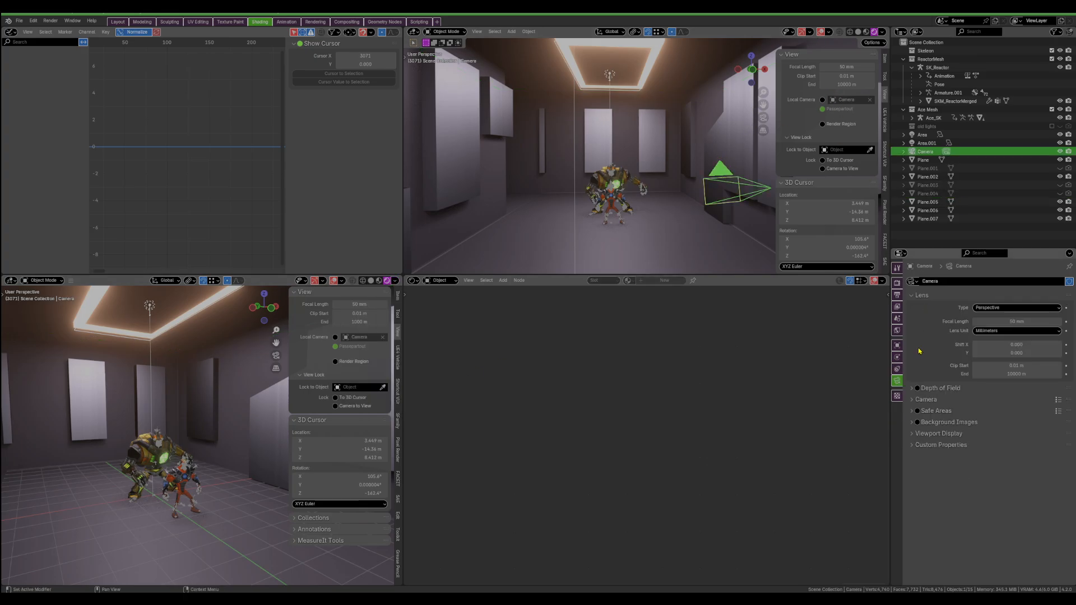
click(944, 435)
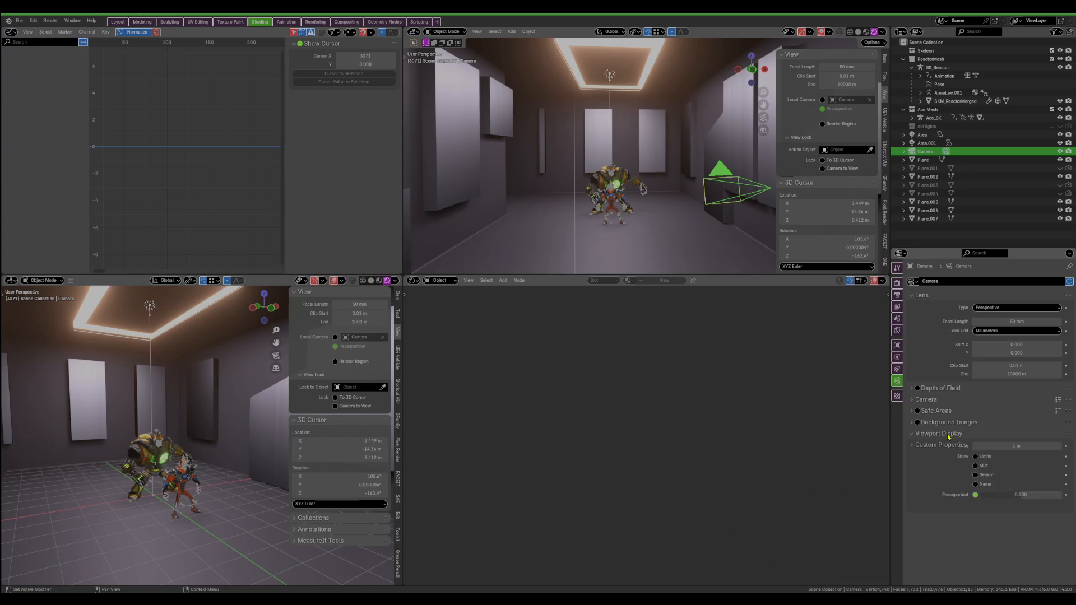
click(947, 411)
click(932, 402)
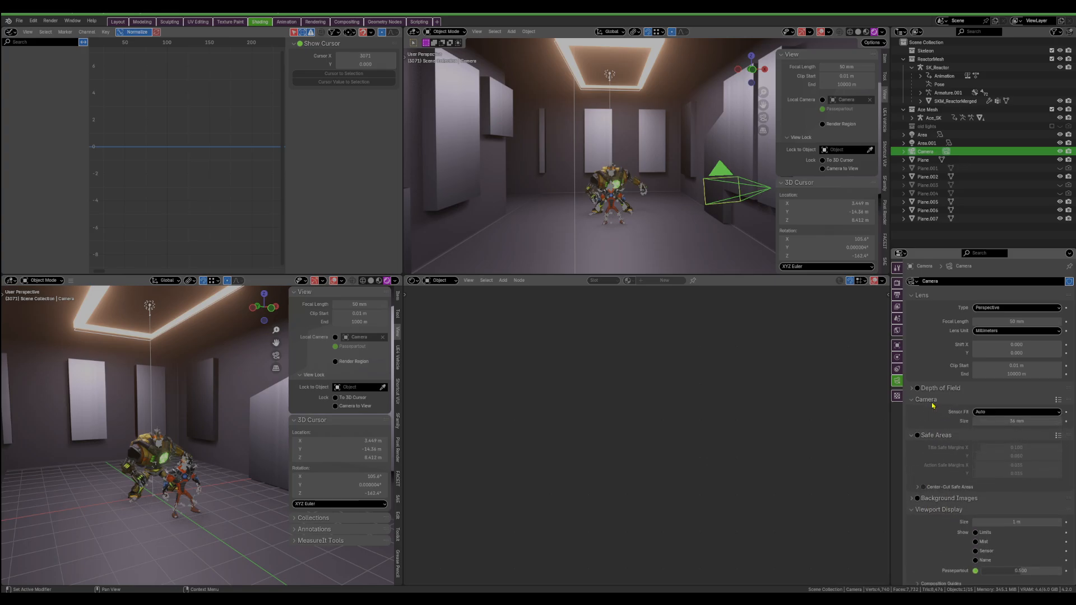
click(944, 389)
click(943, 389)
scroll(958, 534, down, 1)
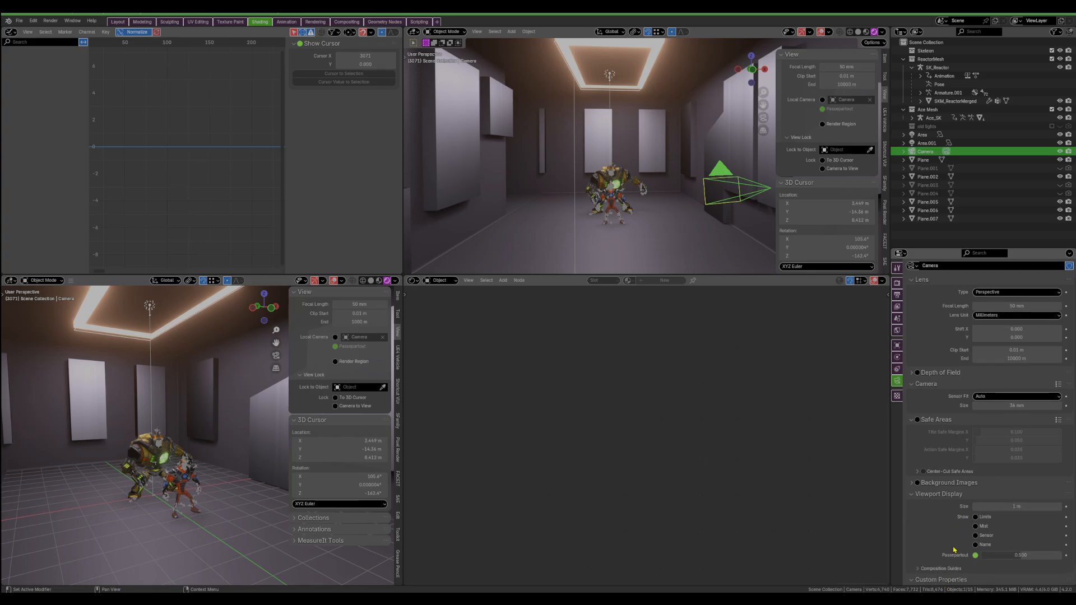
scroll(954, 550, down, 1)
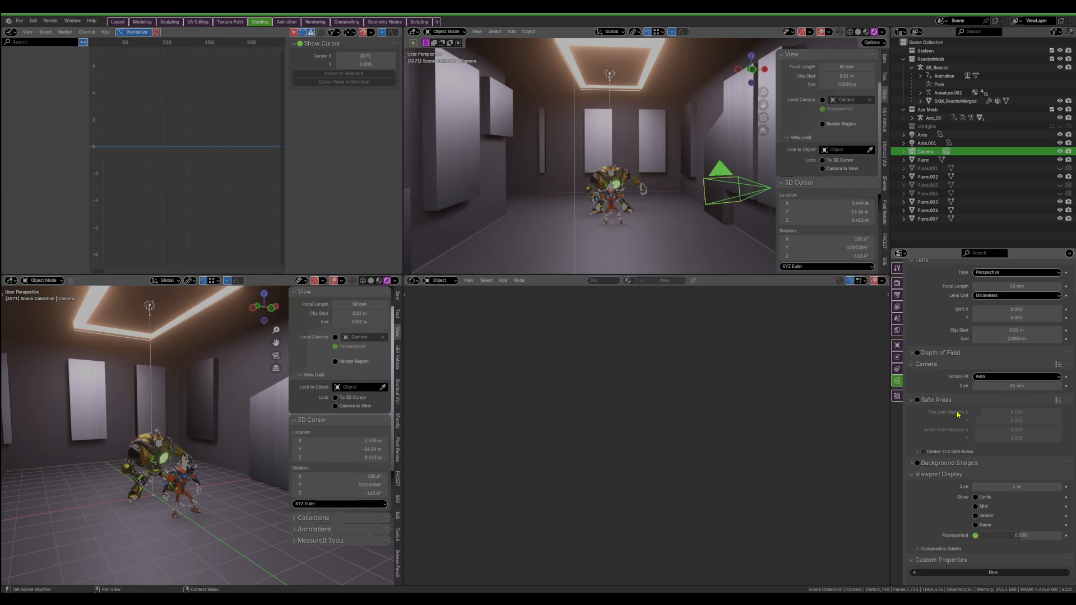
scroll(958, 414, up, 2)
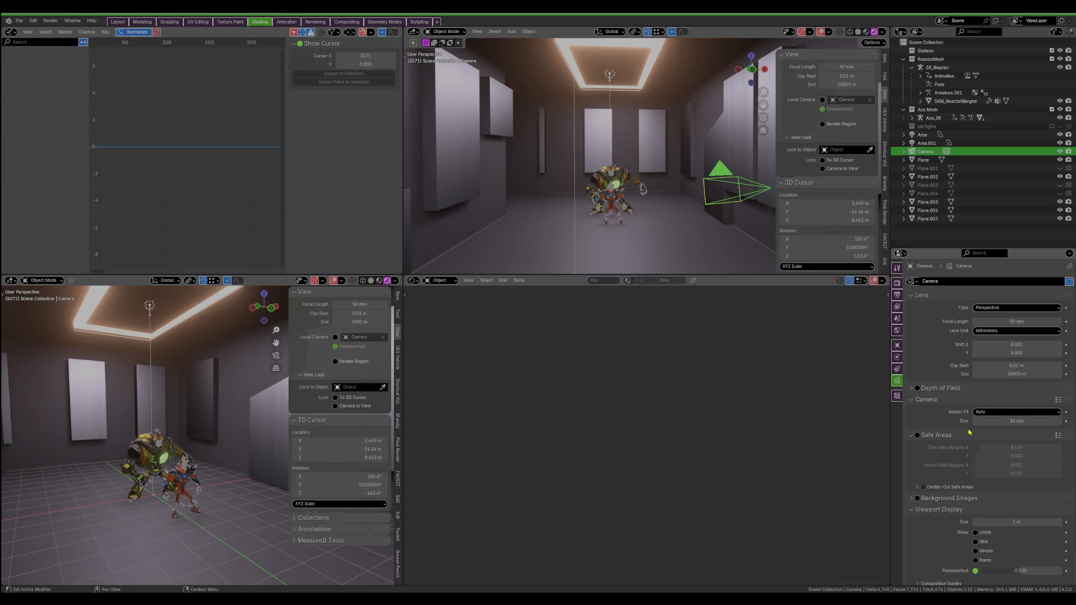
click(942, 487)
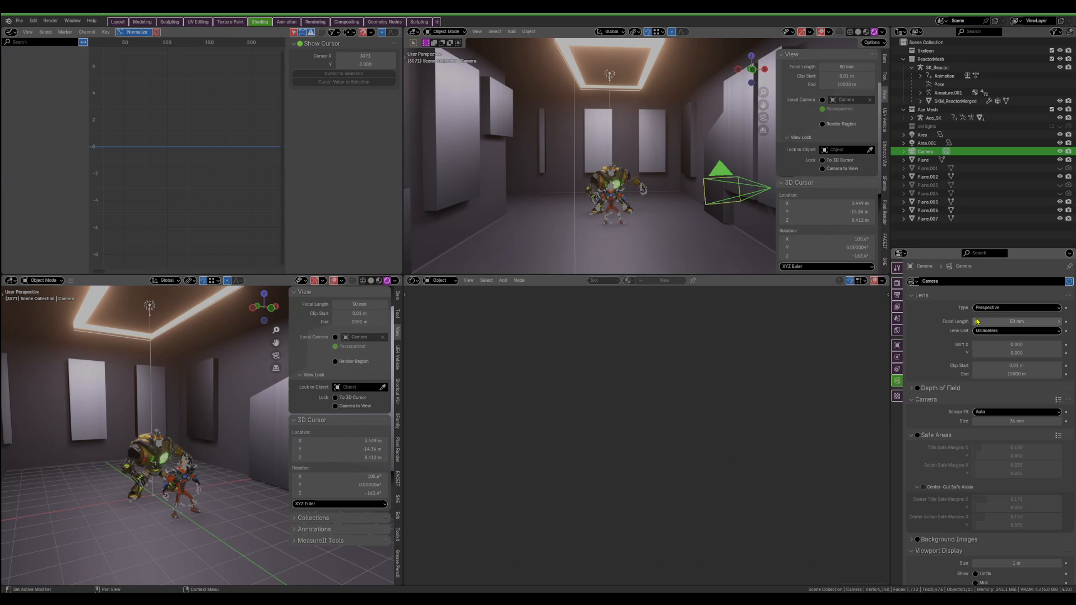
scroll(959, 456, down, 4)
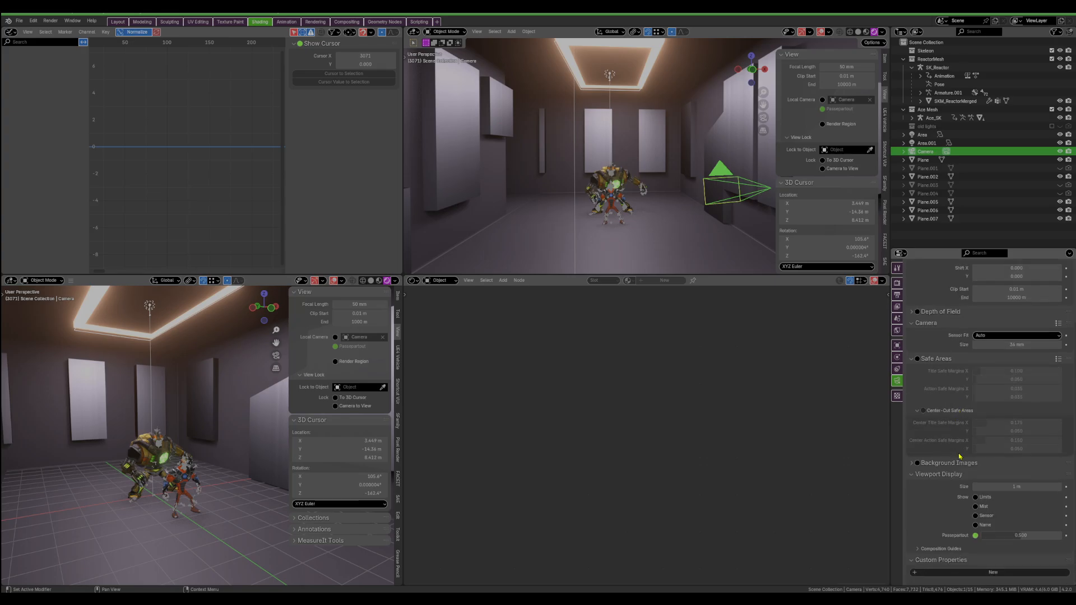
click(981, 547)
scroll(972, 545, down, 4)
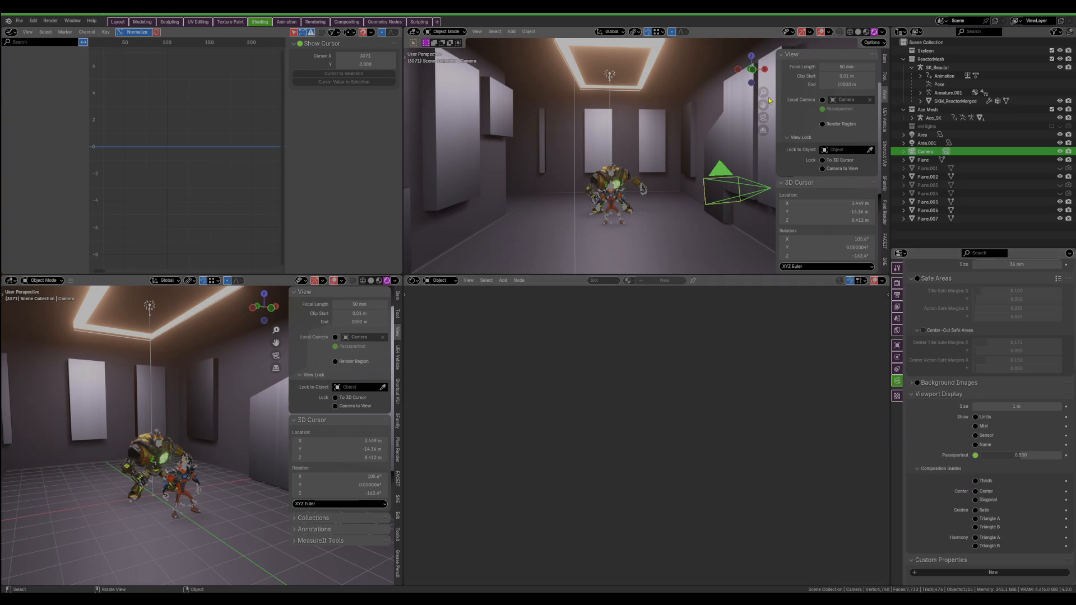
Step: Look through the camera in the first viewport, inspect the glow inside and outside the camera frame, and leave the camera view
click(763, 118)
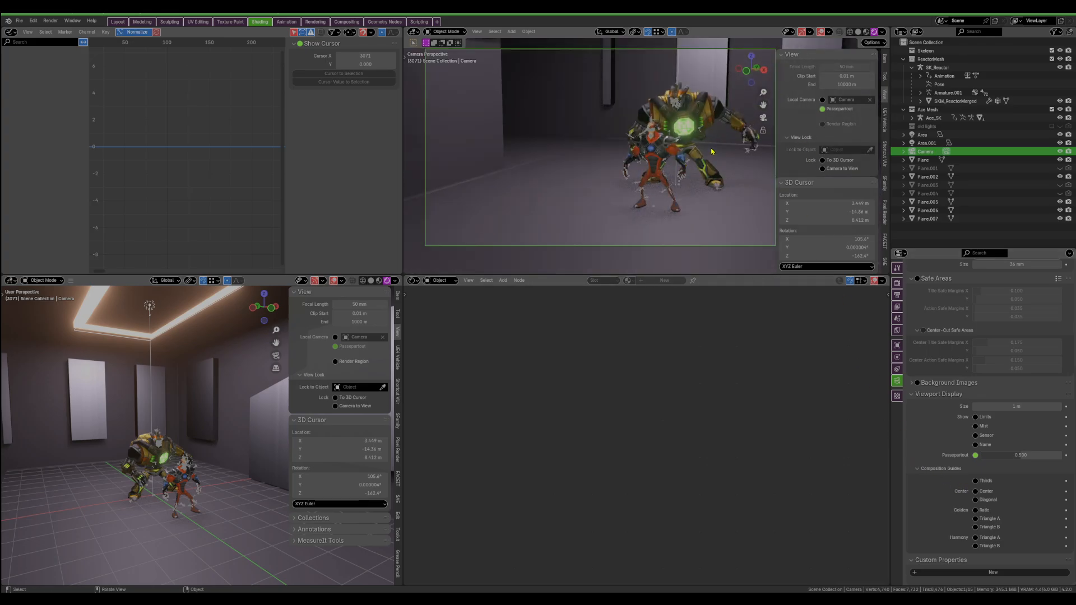
scroll(712, 152, down, 3)
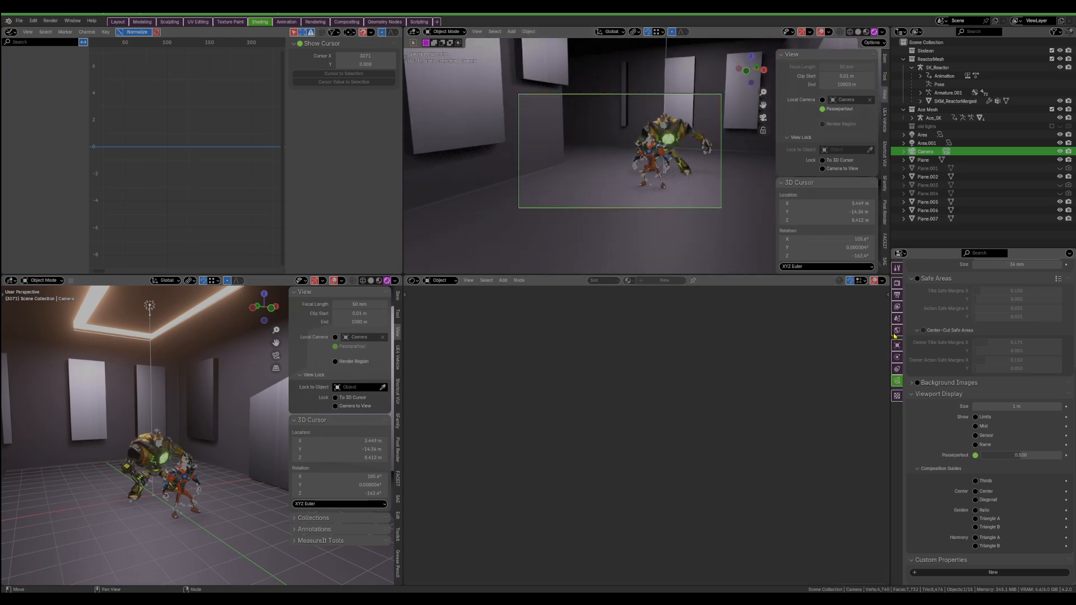
scroll(894, 335, up, 1)
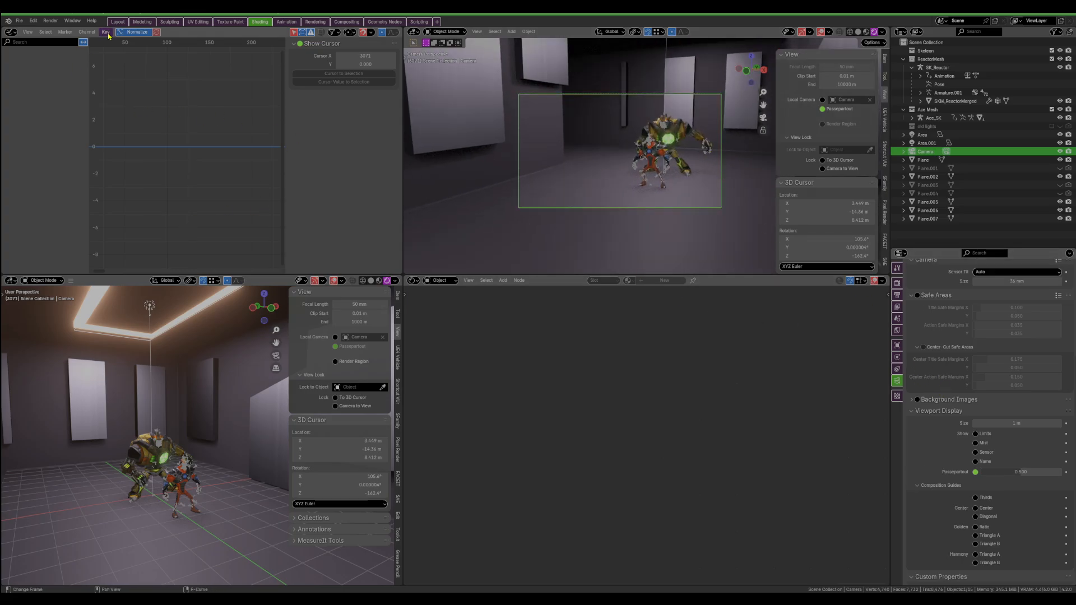
scroll(618, 189, down, 3)
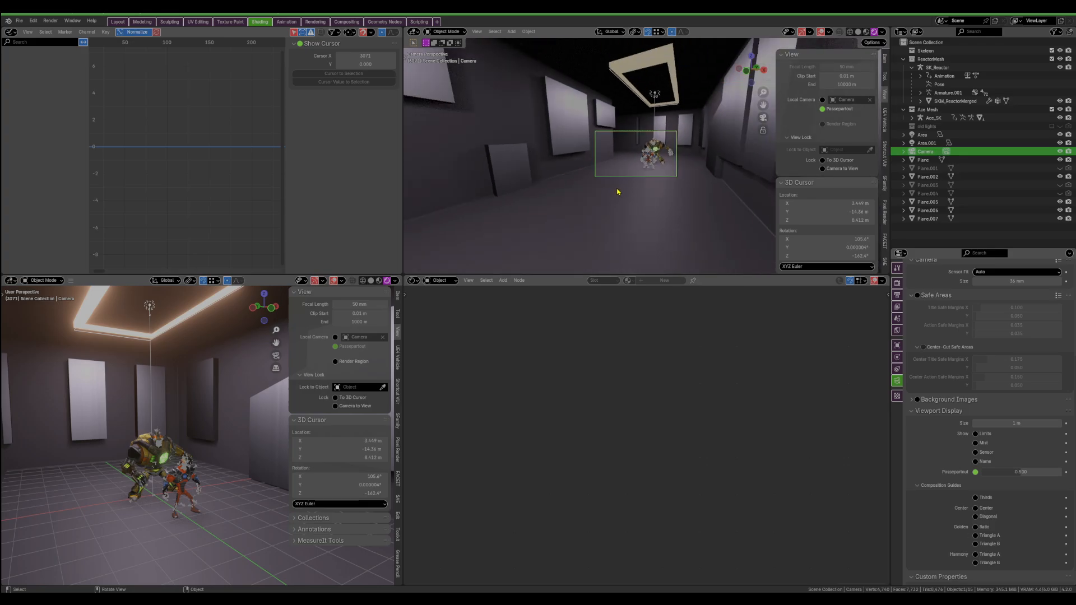
middle_drag(618, 190, 618, 202)
scroll(618, 203, down, 2)
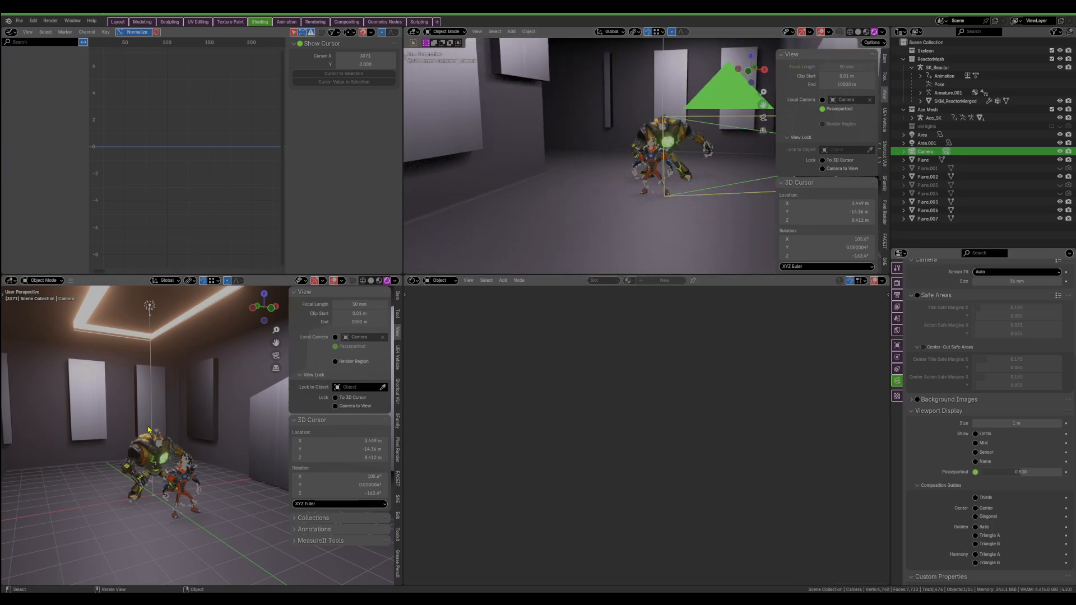
Step: Align the active camera to the second viewport's current view
click(71, 281)
mouse_move(112, 290)
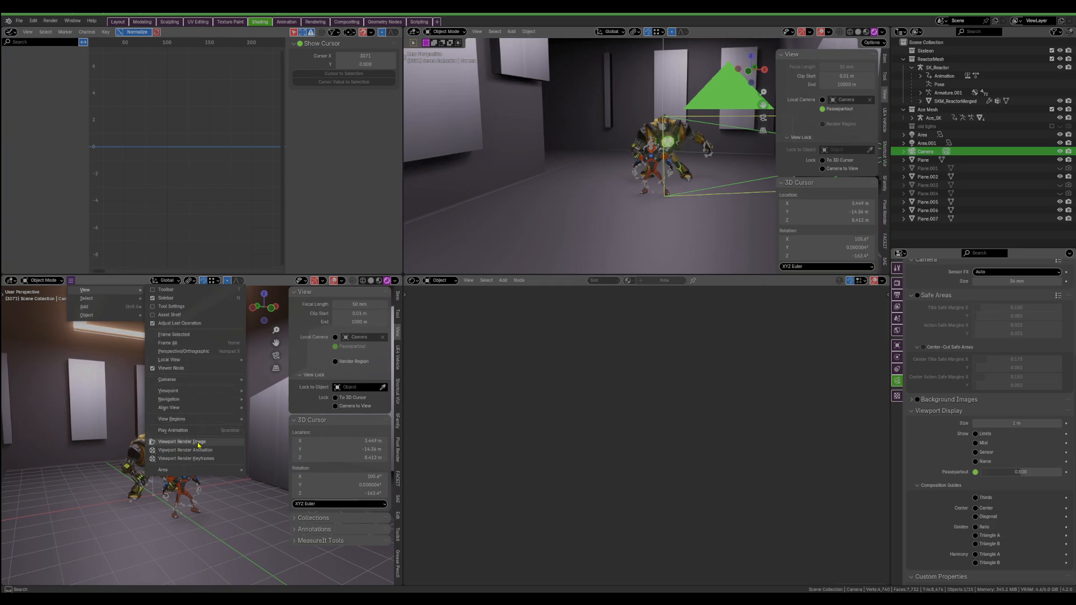
mouse_move(199, 392)
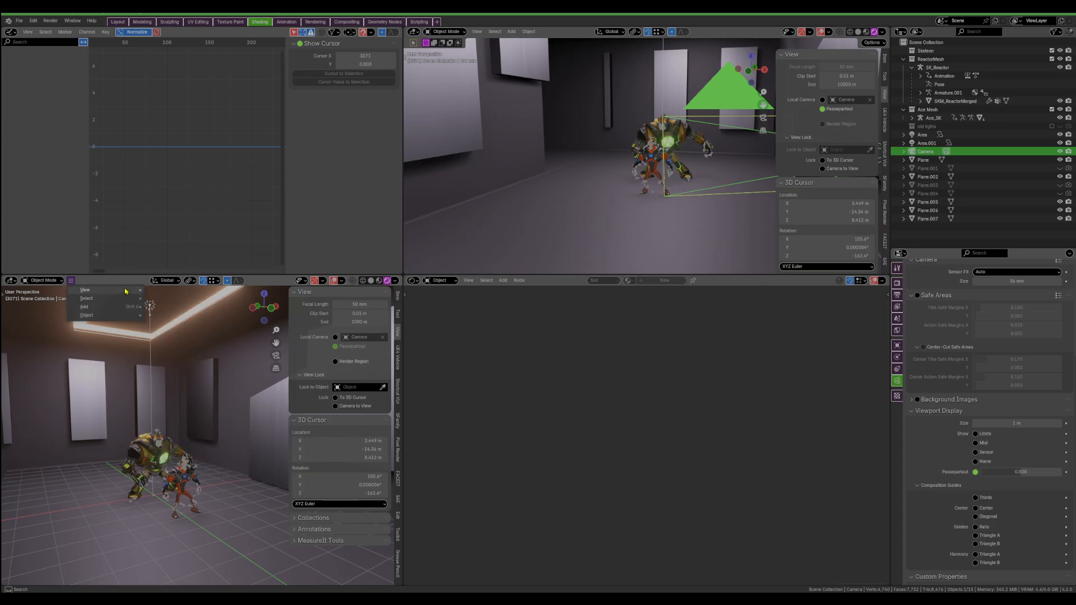
mouse_move(85, 290)
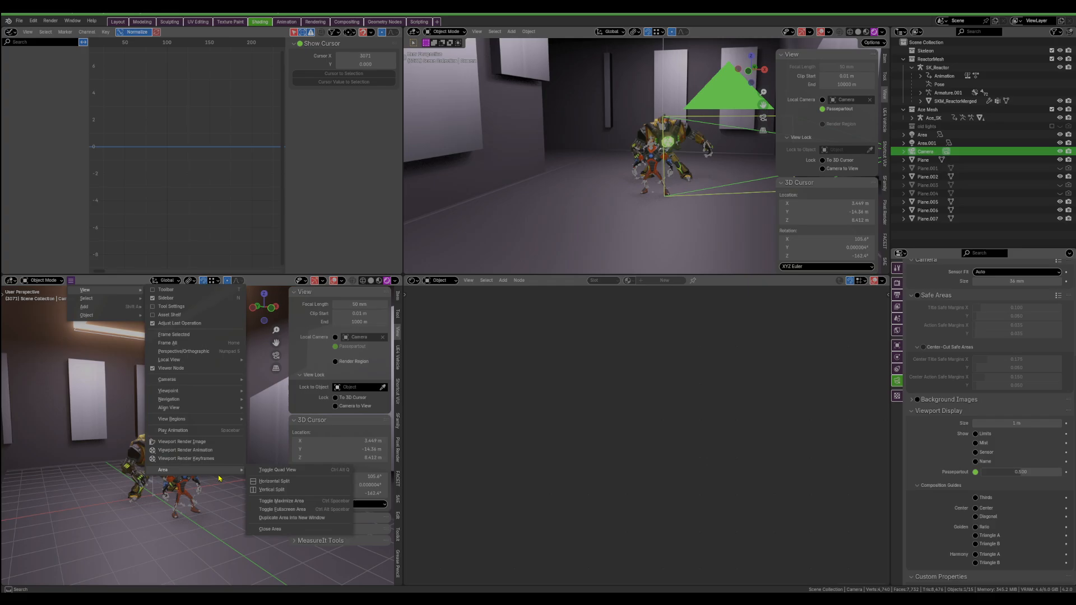
mouse_move(230, 409)
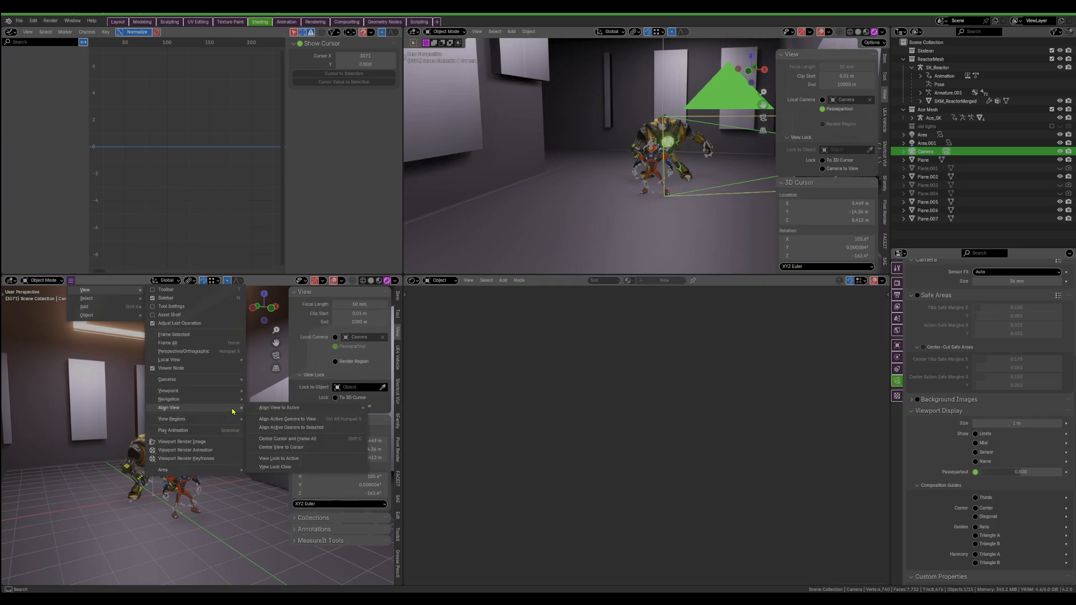
mouse_move(299, 409)
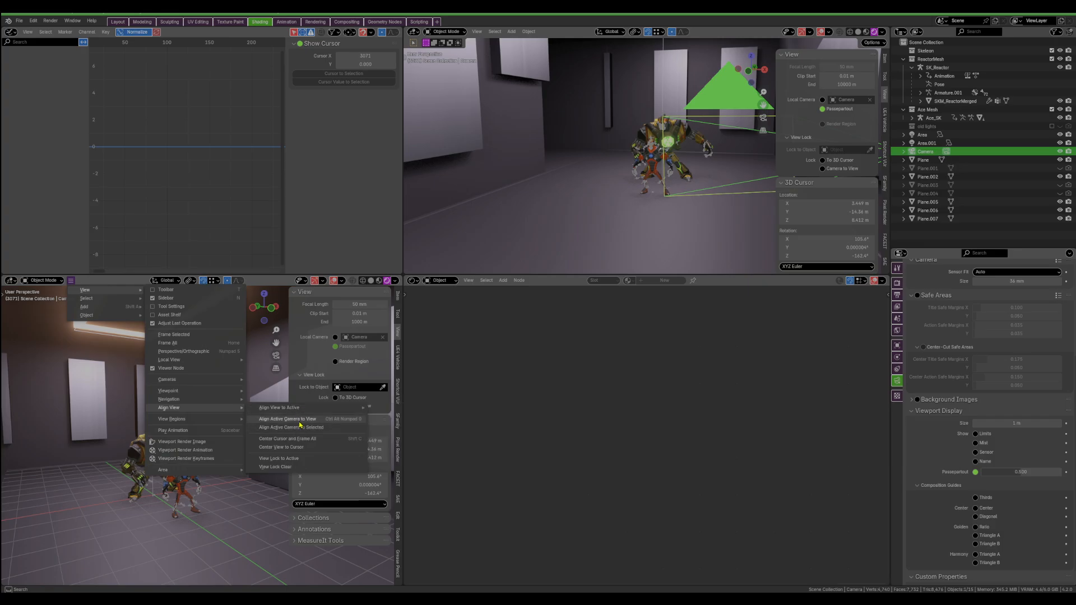
click(300, 423)
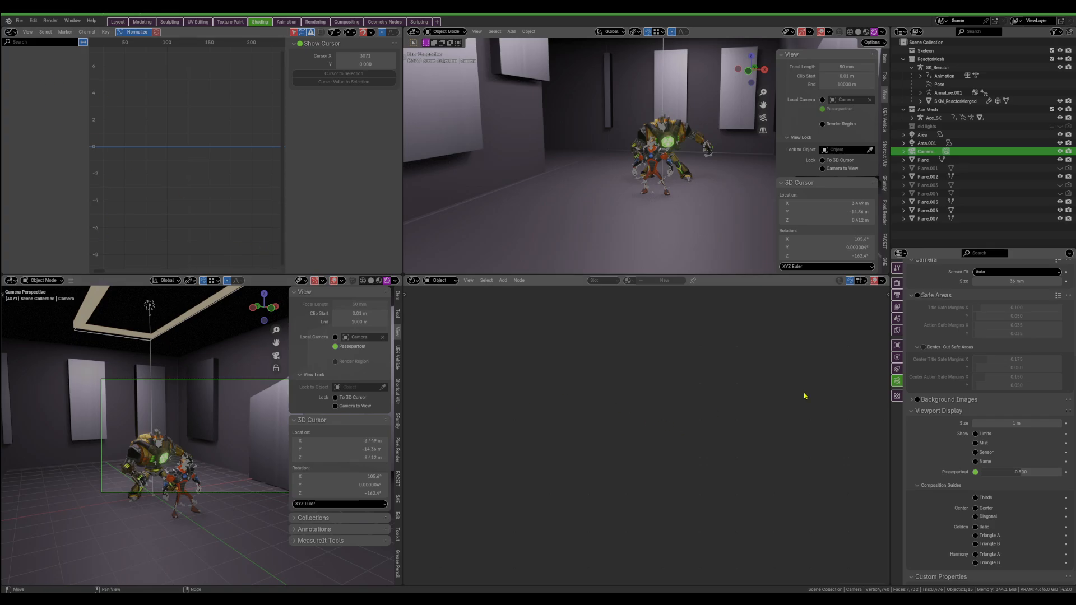
Step: Set the vertical output resolution to 1920 px so that the camera frame is square
click(896, 284)
scroll(996, 334, up, 5)
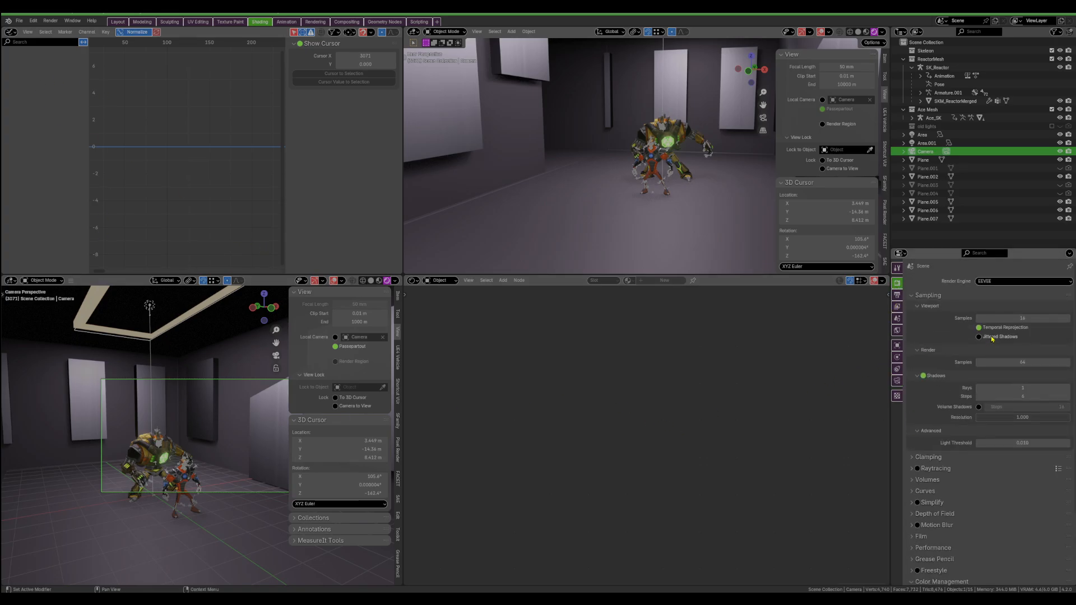
click(897, 295)
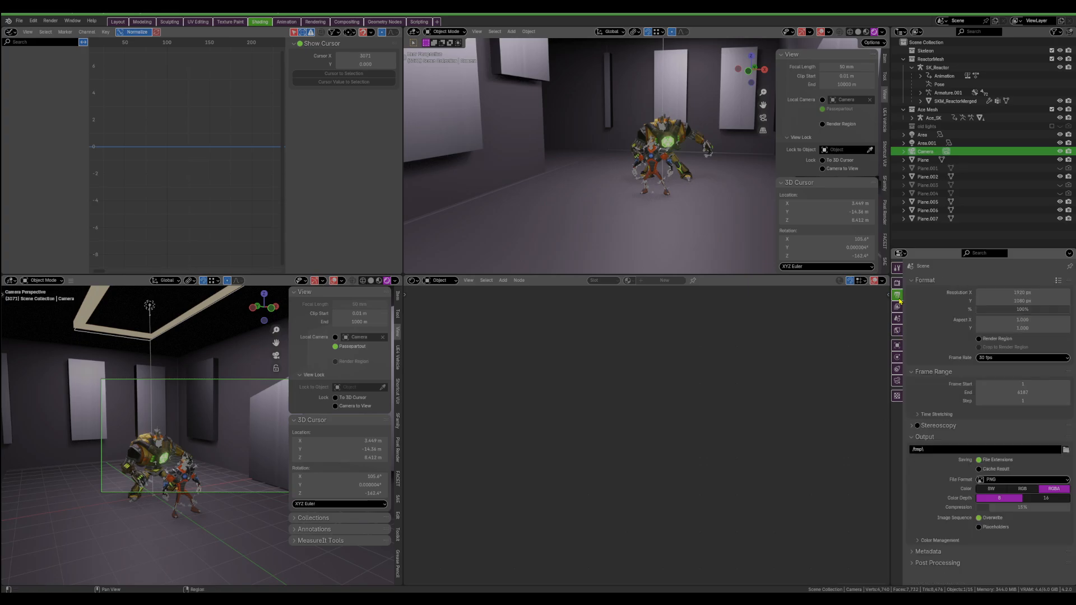
click(1017, 292)
key(Return)
click(1018, 301)
text(19)
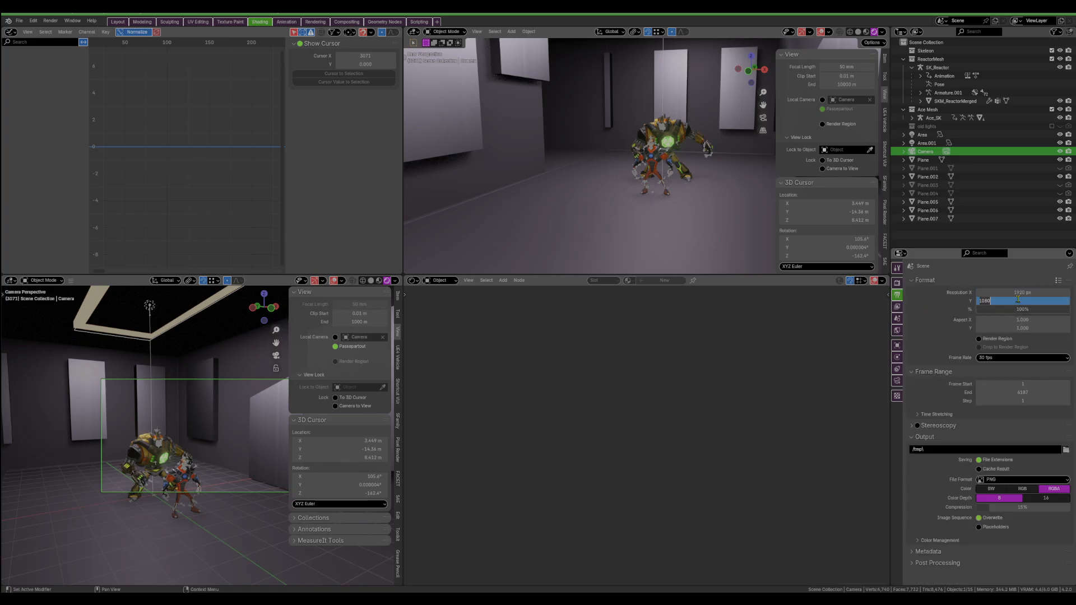
text(2)
key(Return)
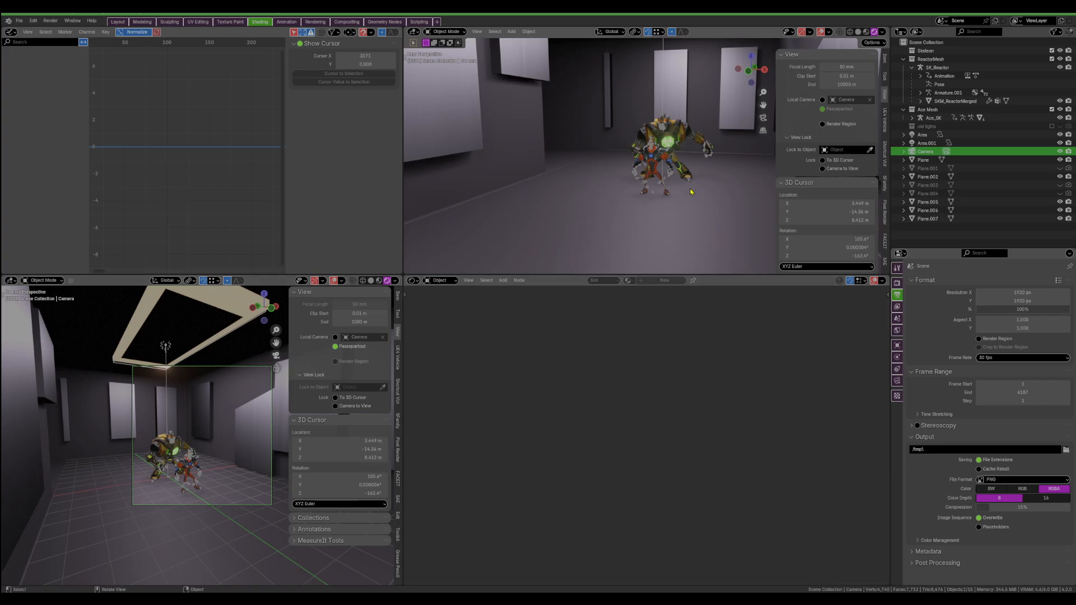
Step: Switch the transform orientation to Normal and move the camera backward along its Z axis, away from the characters
middle_drag(691, 192, 643, 177)
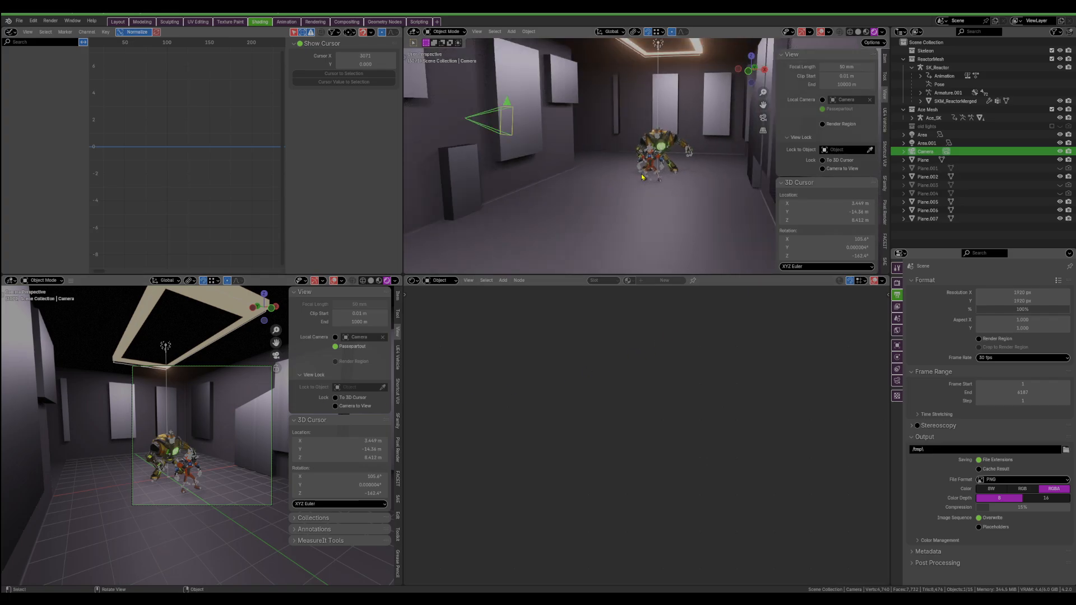
click(612, 32)
click(605, 75)
key(g)
key(z)
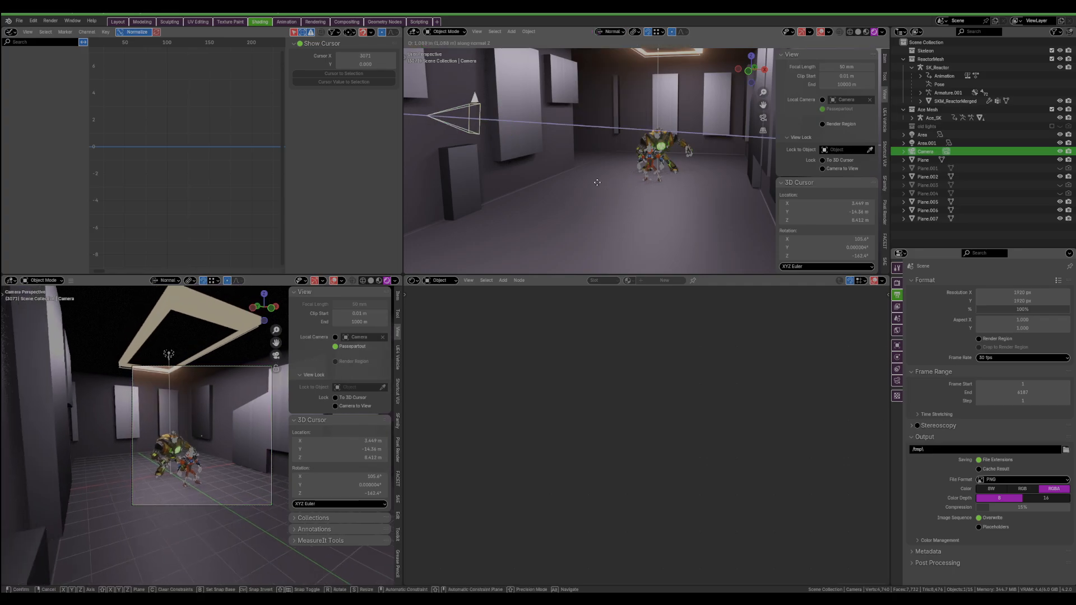
click(552, 182)
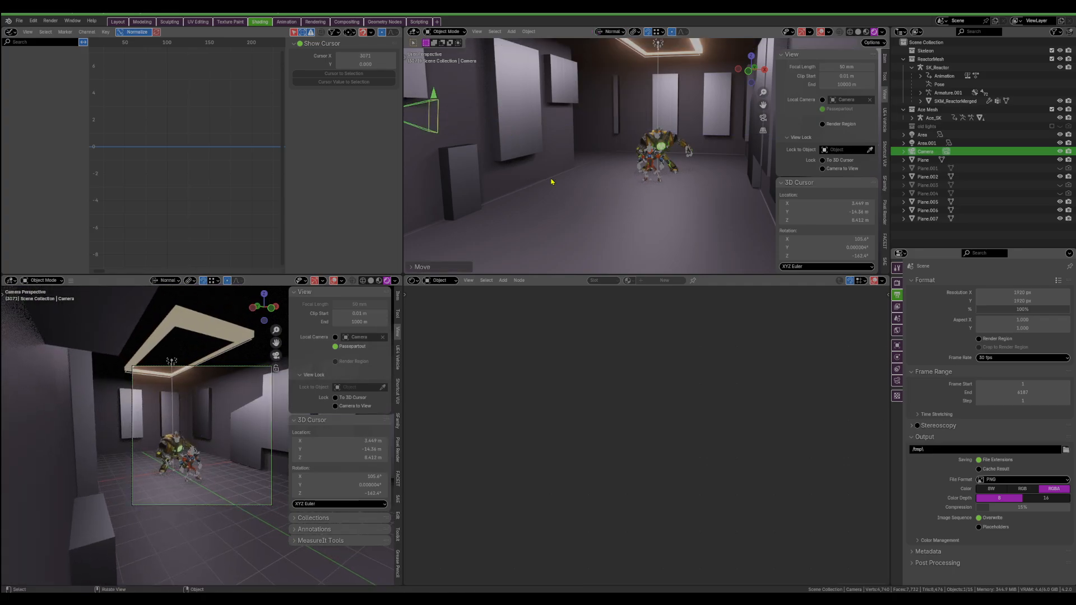
Step: Tilt the camera upward about its normal X axis to bring the glowing ceiling light into its frame
key(r)
key(x)
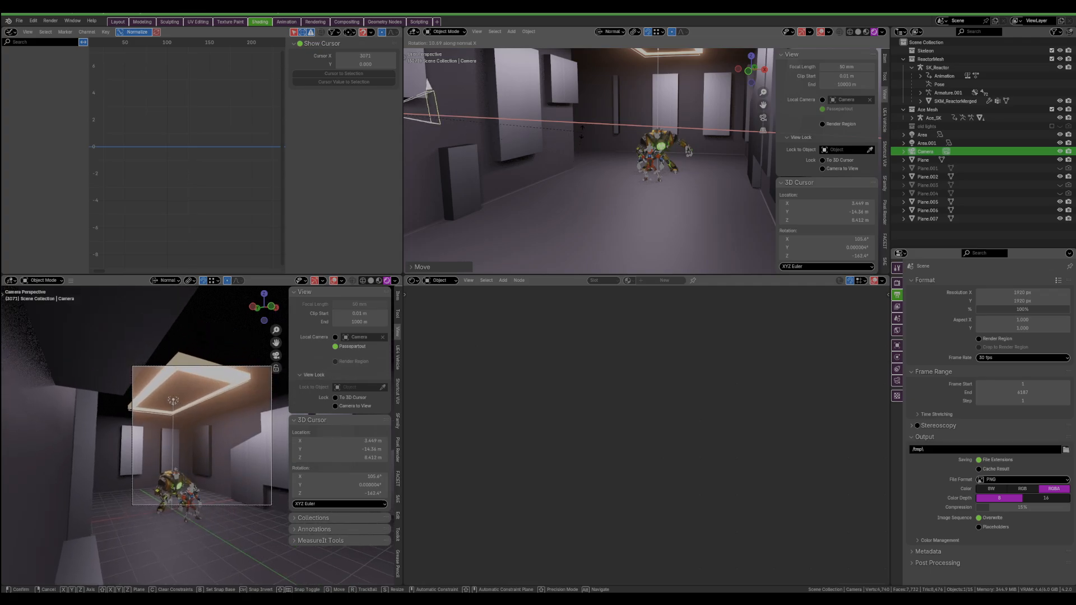
click(579, 145)
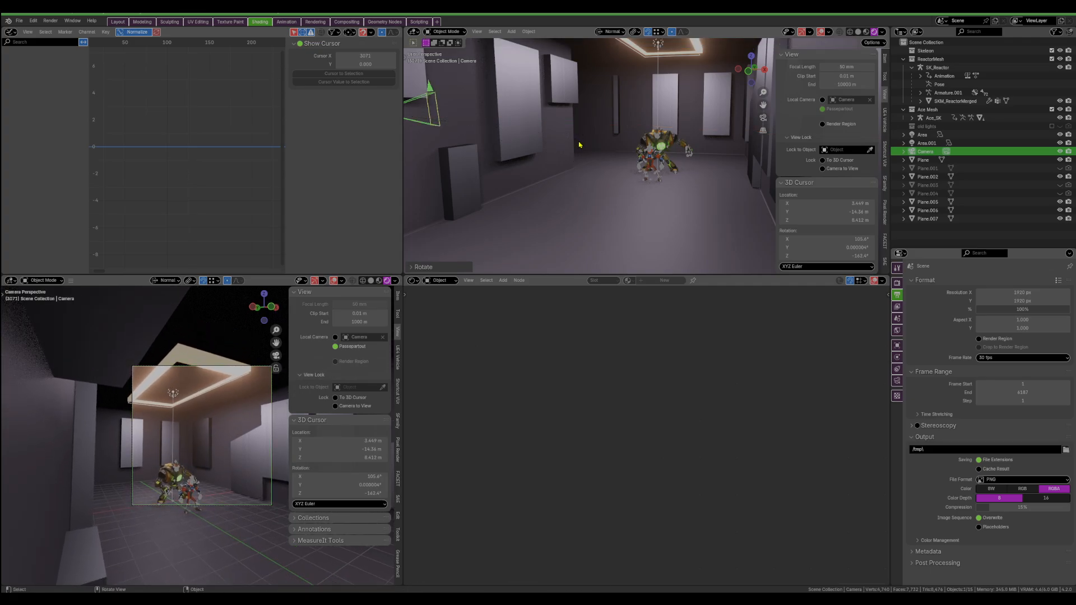
scroll(601, 176, up, 3)
middle_drag(601, 176, 629, 188)
scroll(606, 193, down, 5)
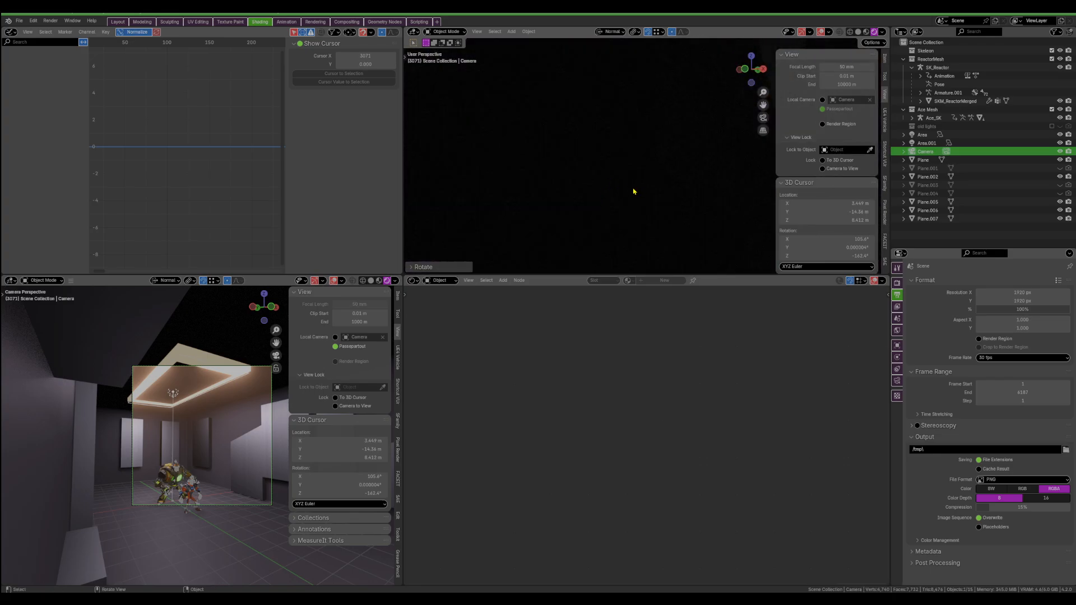
scroll(634, 192, up, 5)
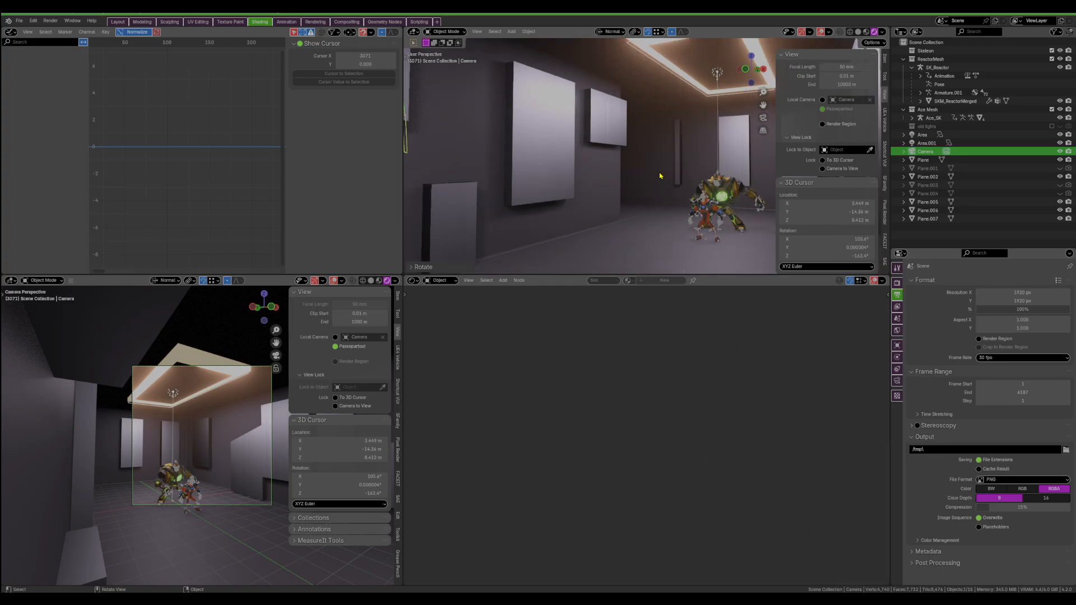
scroll(660, 176, down, 1)
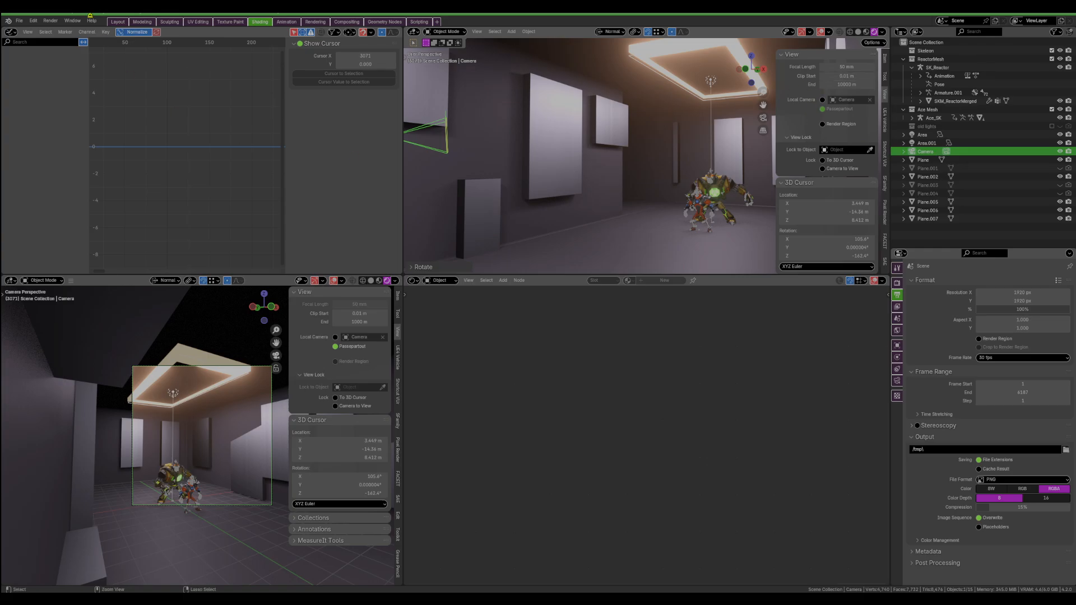
Step: Open the recent file PowerPod.blend
click(21, 20)
mouse_move(49, 49)
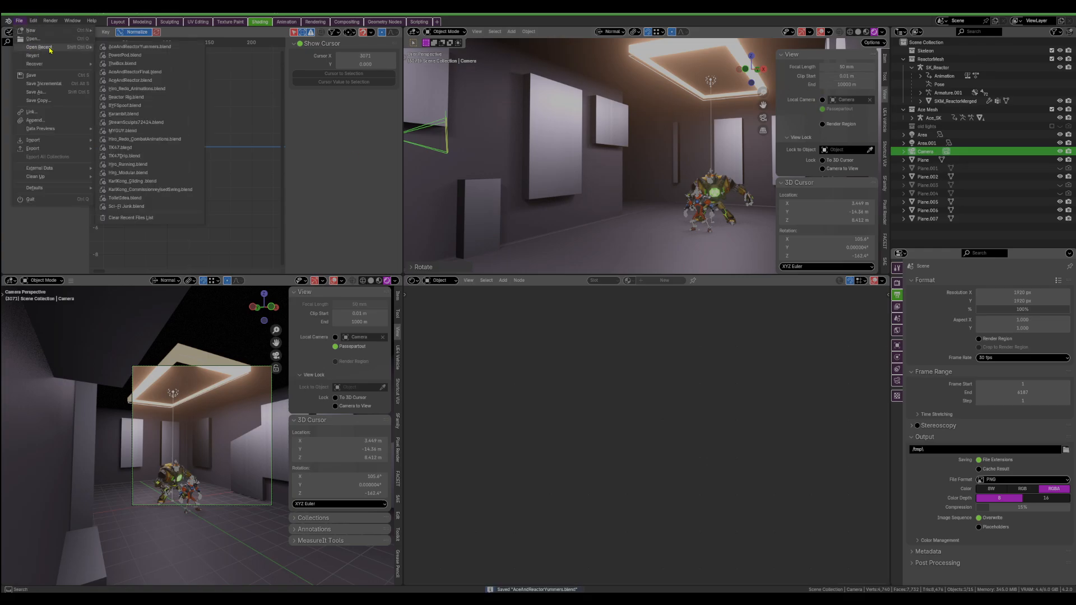
click(140, 55)
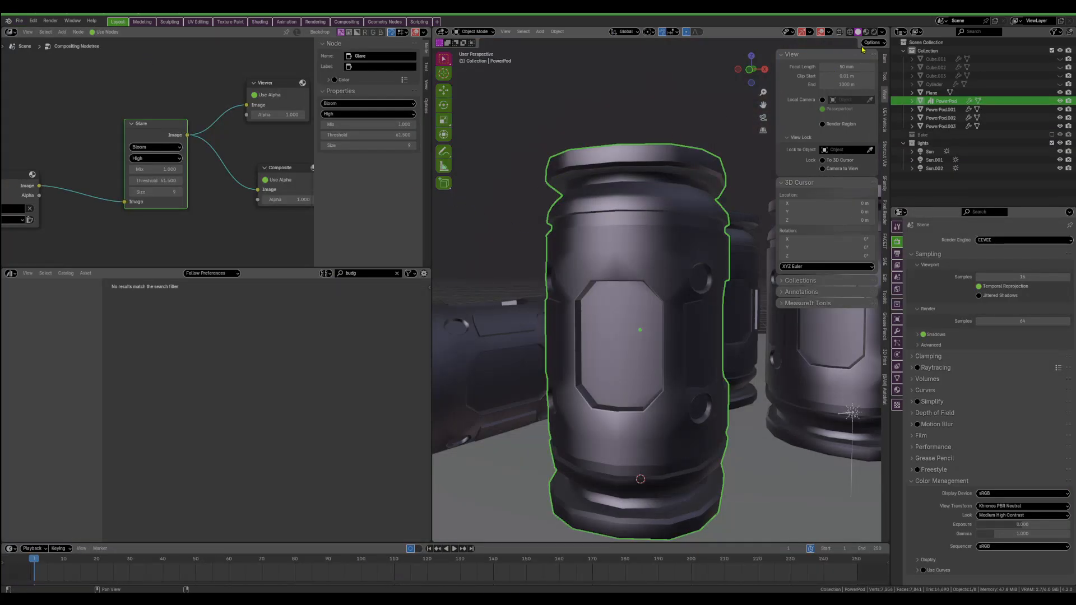
Step: Switch the viewport to Rendered shading and set its Compositor option to Always
click(874, 32)
click(882, 33)
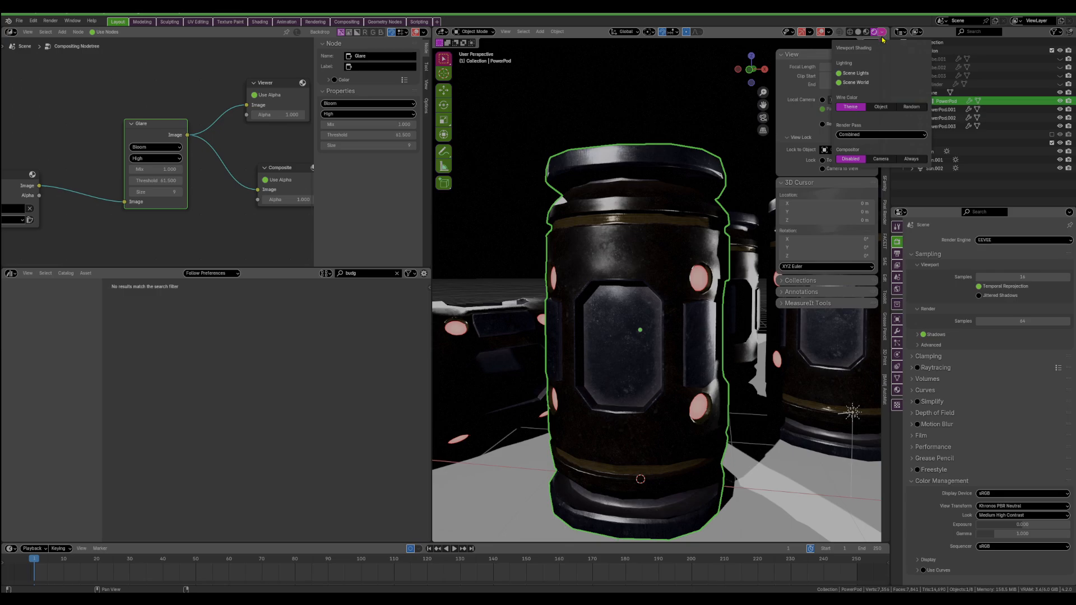
click(910, 159)
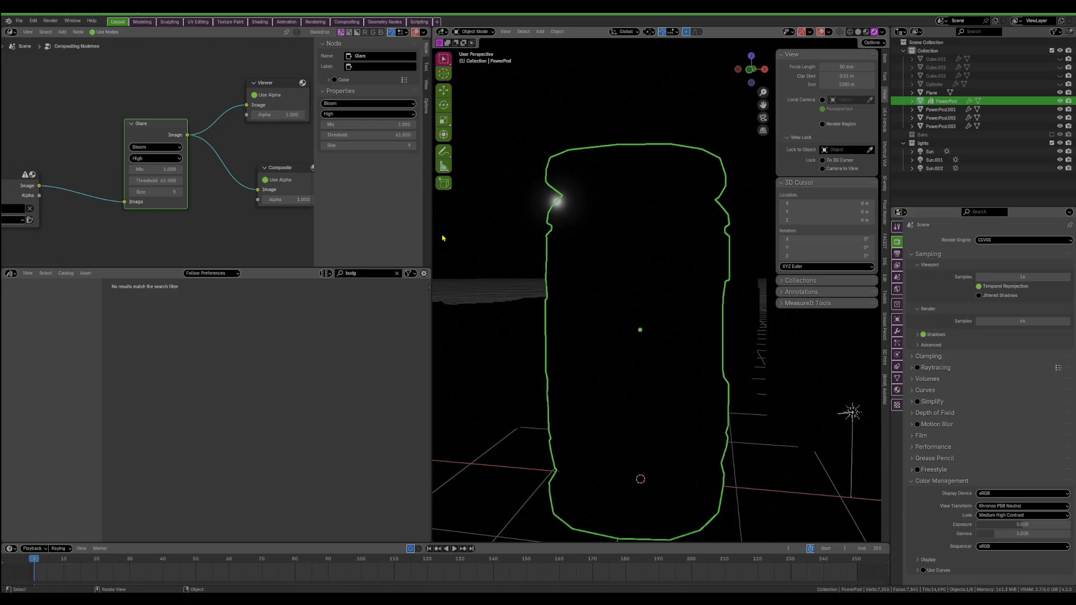
Step: Set the Glare node's Mix to 0 and lower its Threshold to about 16.3
click(168, 169)
text(0)
key(Return)
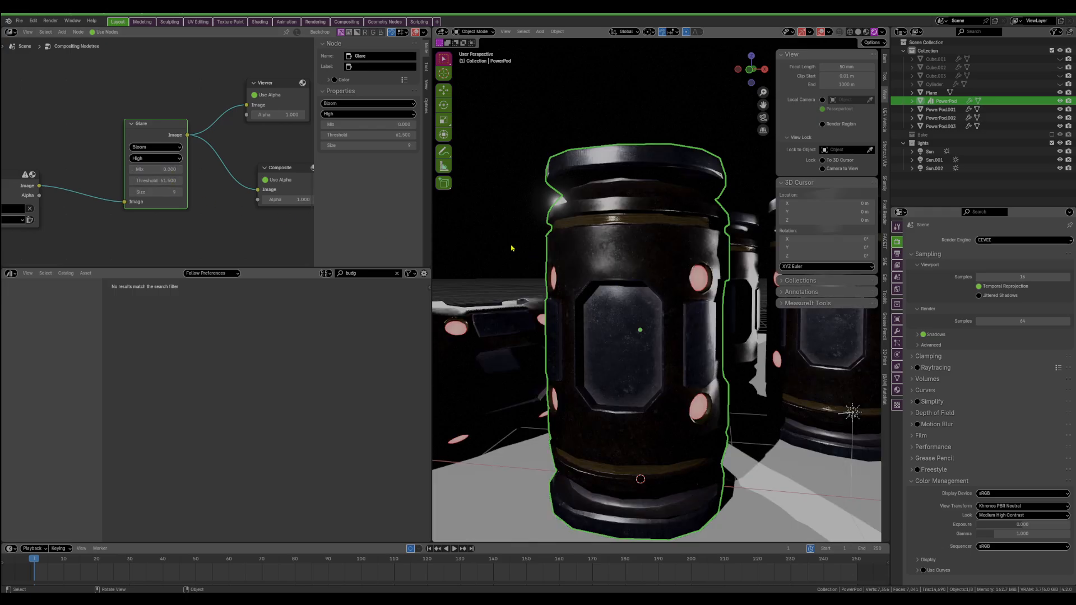
drag(157, 180, 124, 180)
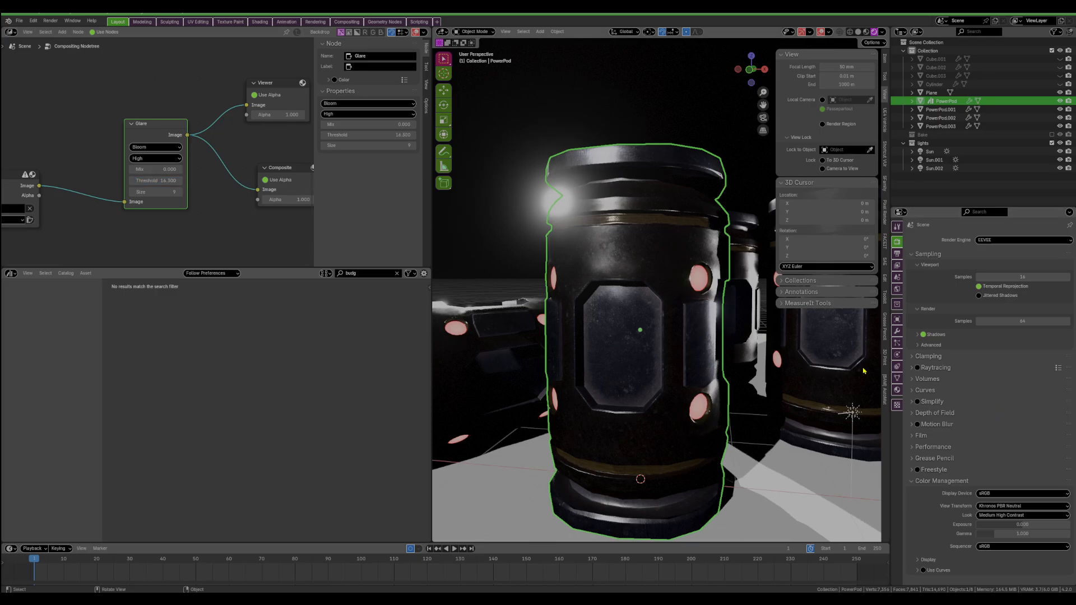
Step: Raise the PowerPod material's emission strength to 18 to make its red lights bloom
click(897, 391)
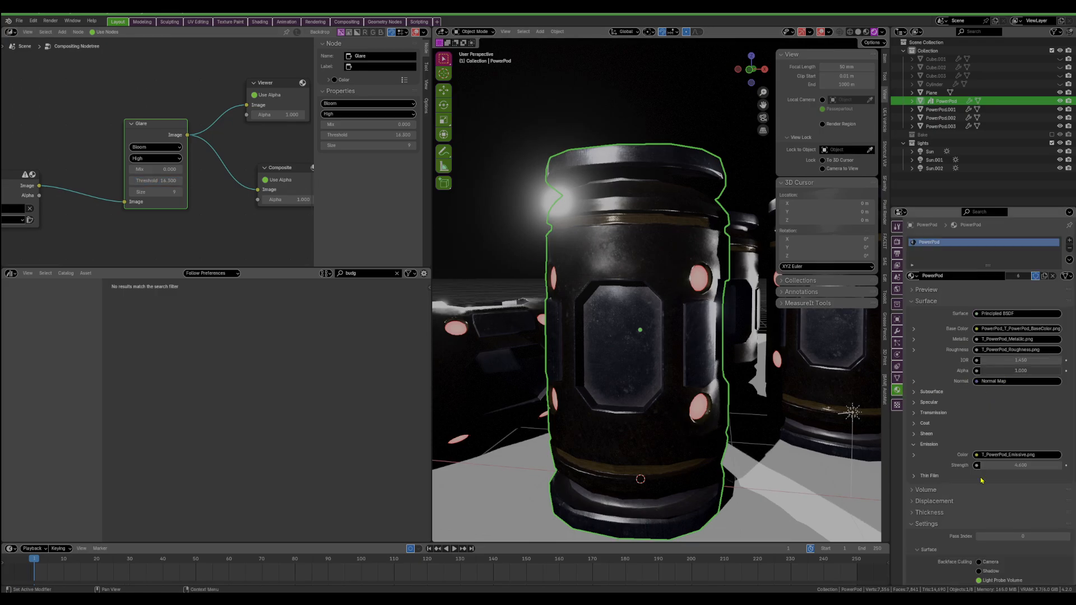
mouse_move(1006, 465)
mouse_down()
mouse_move(1056, 465)
mouse_move(1001, 465)
mouse_move(1012, 461)
mouse_up()
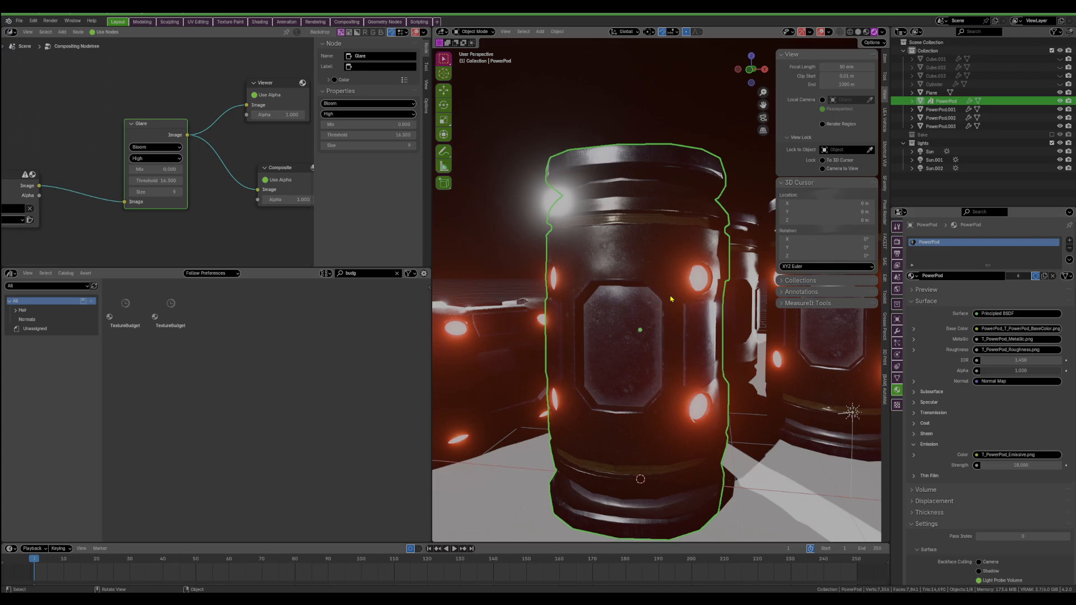
click(882, 32)
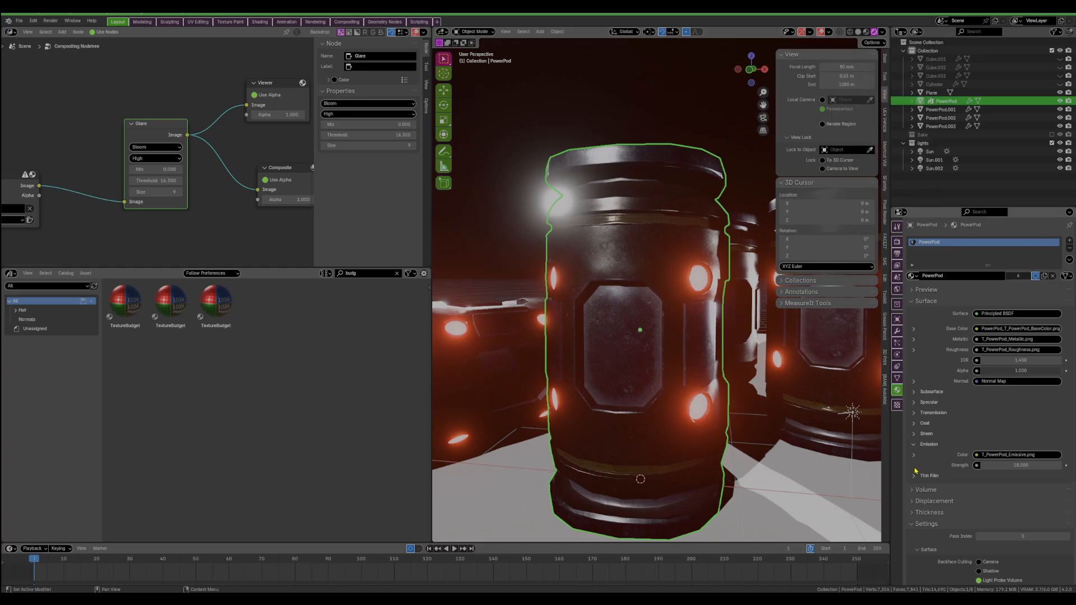
Step: Try the AgX and Standard view transforms in the scene's color management
scroll(992, 410, down, 5)
scroll(990, 412, up, 5)
click(897, 242)
click(990, 507)
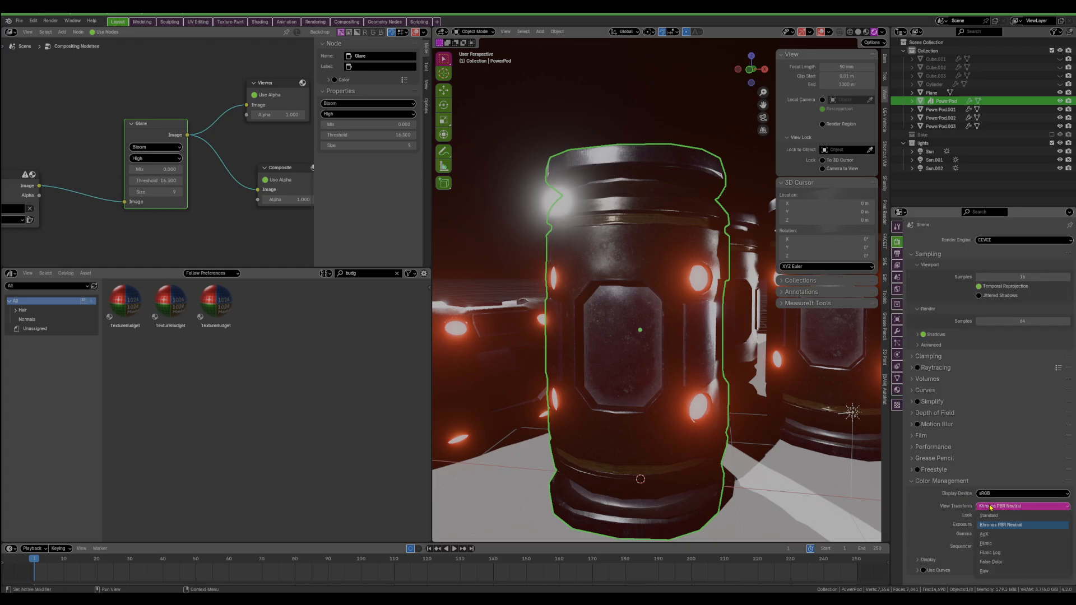
click(990, 507)
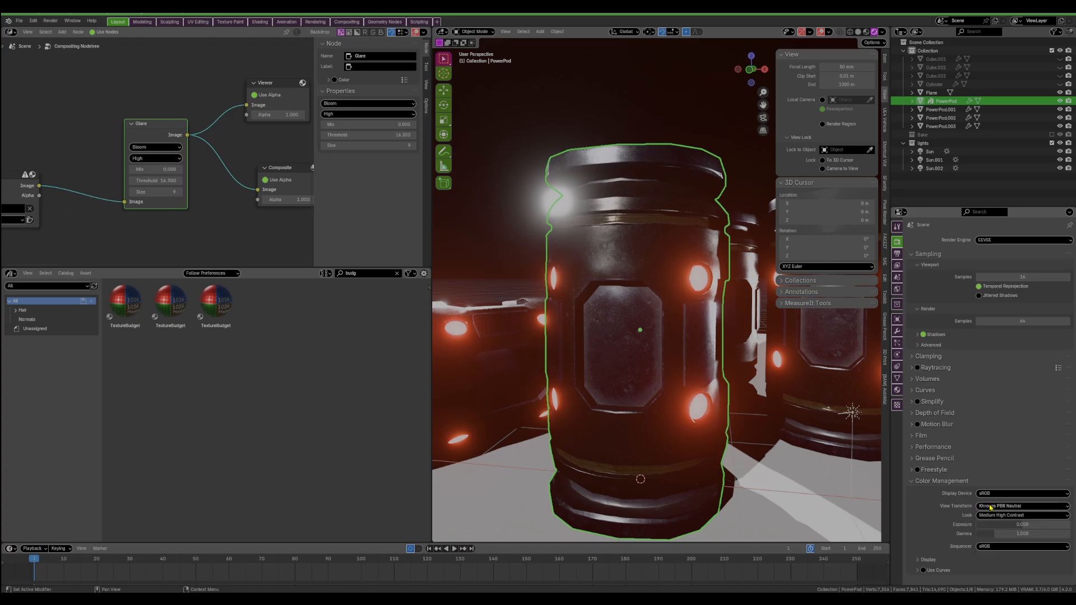
click(990, 507)
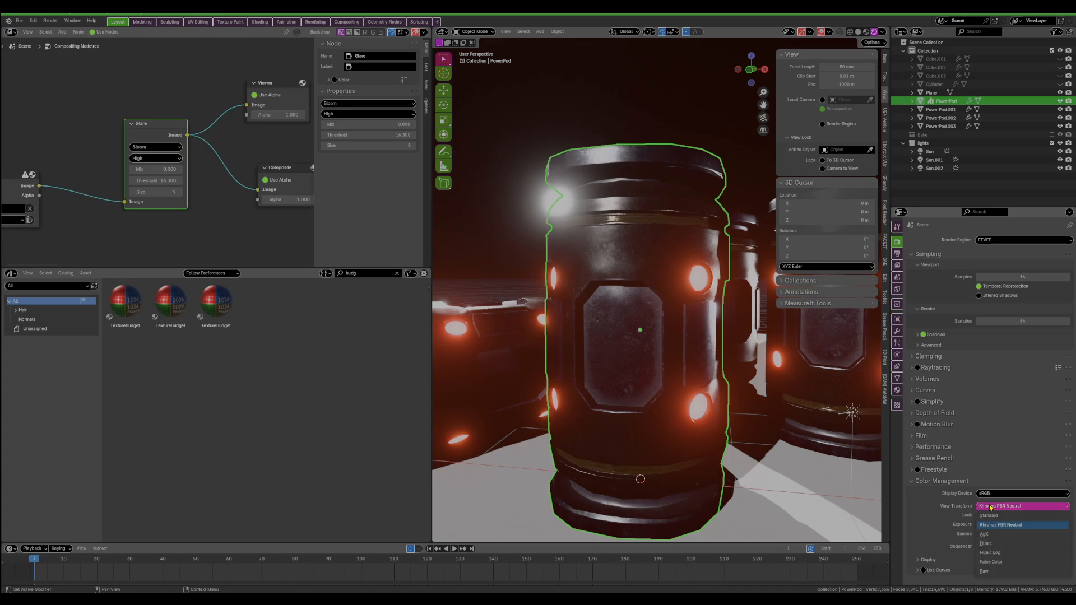
click(989, 534)
click(993, 506)
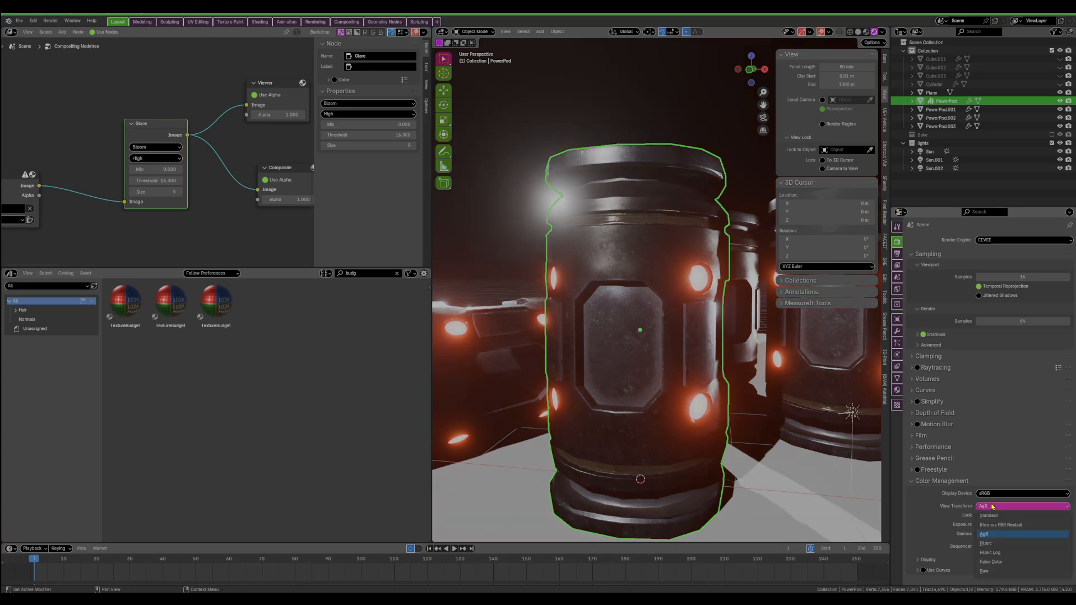
click(994, 515)
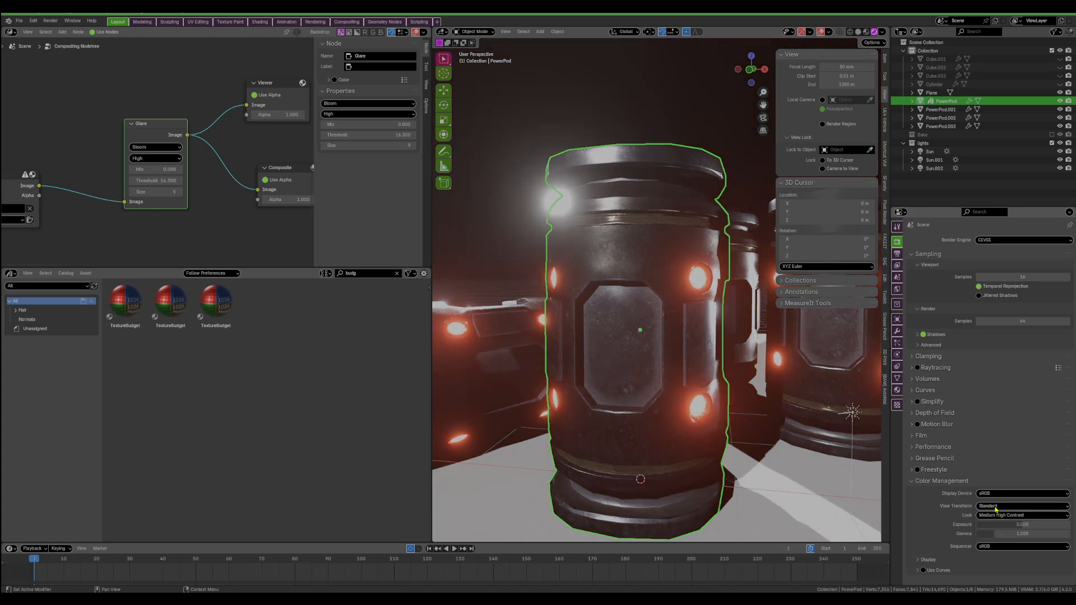
Step: Try the Filmic view transform and return to Khronos PBR Neutral
click(995, 507)
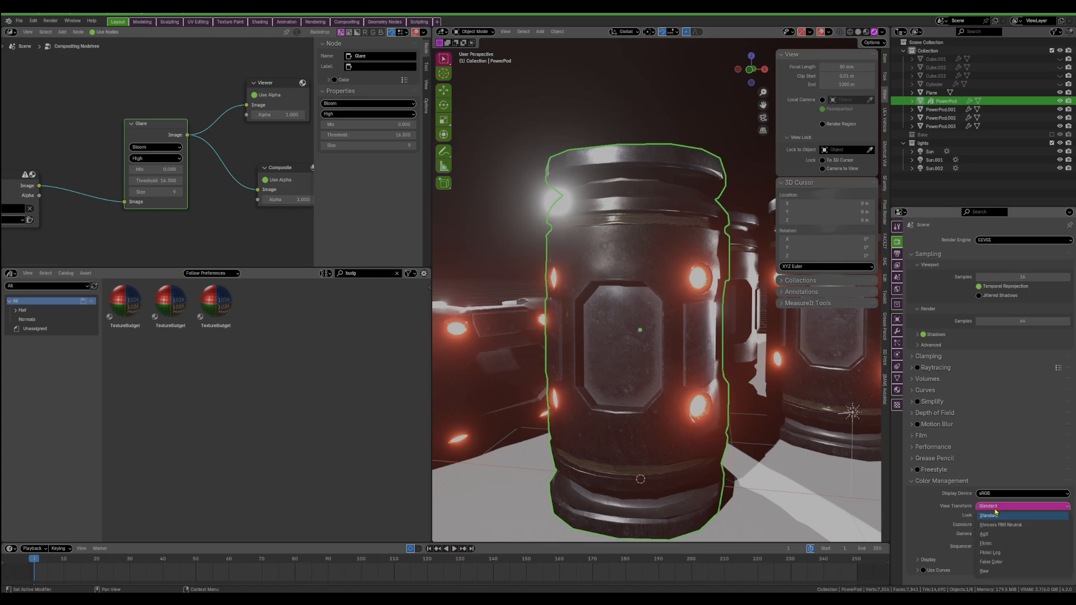
click(993, 539)
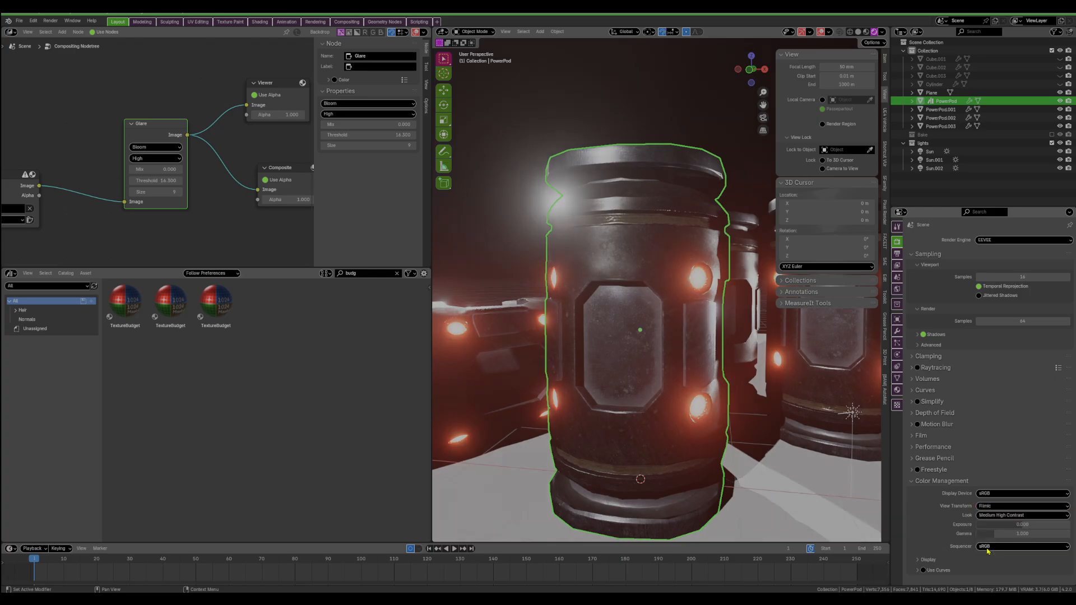
click(995, 507)
click(999, 525)
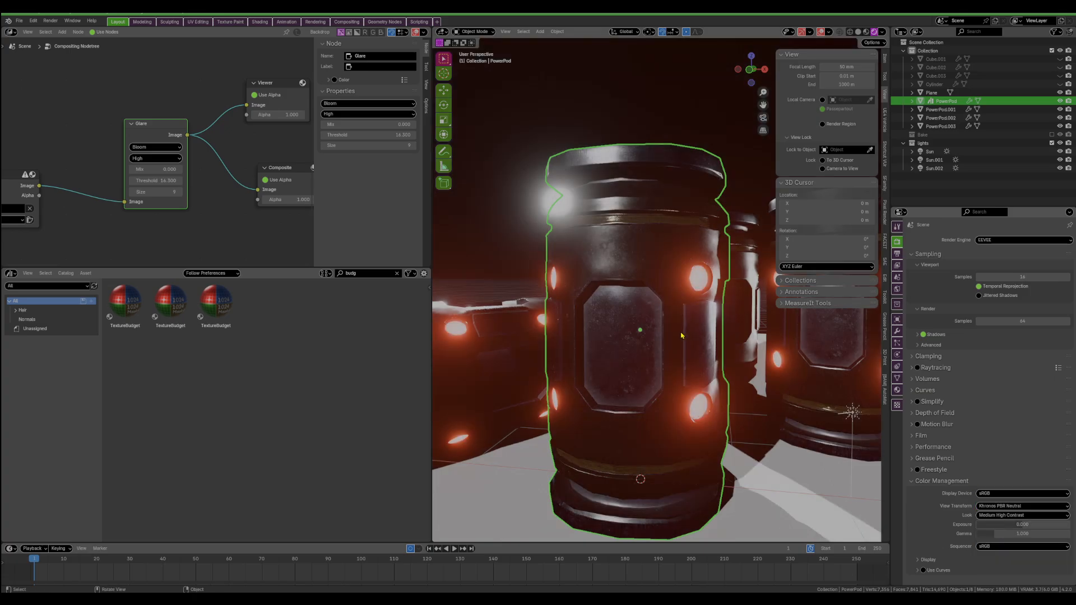
Step: Deselect the power pod and frame the whole group of pods
scroll(679, 330, down, 4)
scroll(677, 329, up, 1)
click(730, 172)
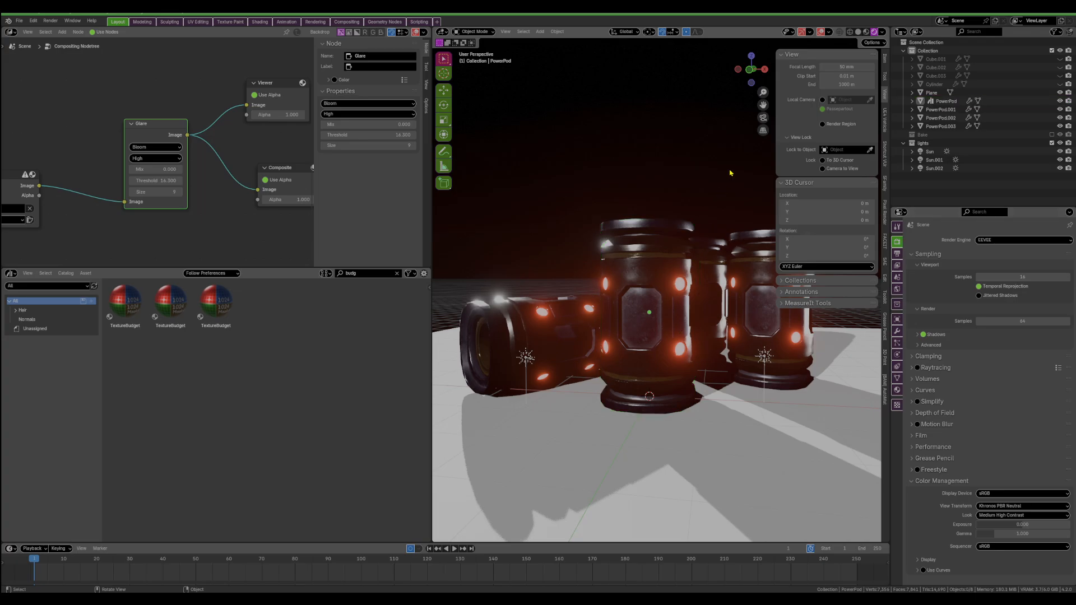
middle_drag(618, 230, 702, 314)
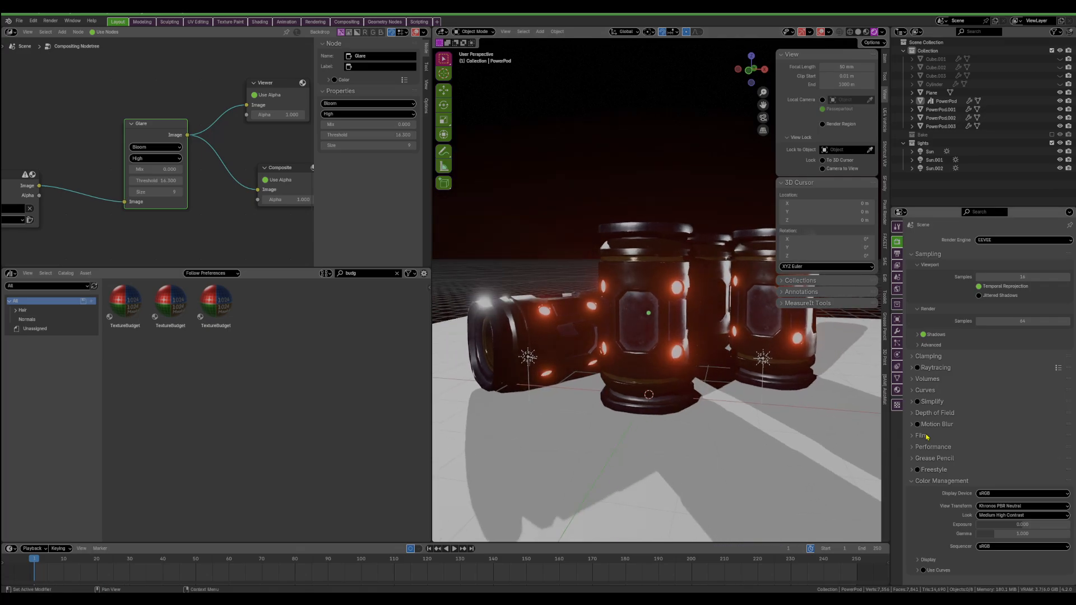
Step: Try the High Contrast, Medium Contrast and Very High Contrast looks in the scene's color management
click(1006, 515)
click(1008, 460)
click(1009, 515)
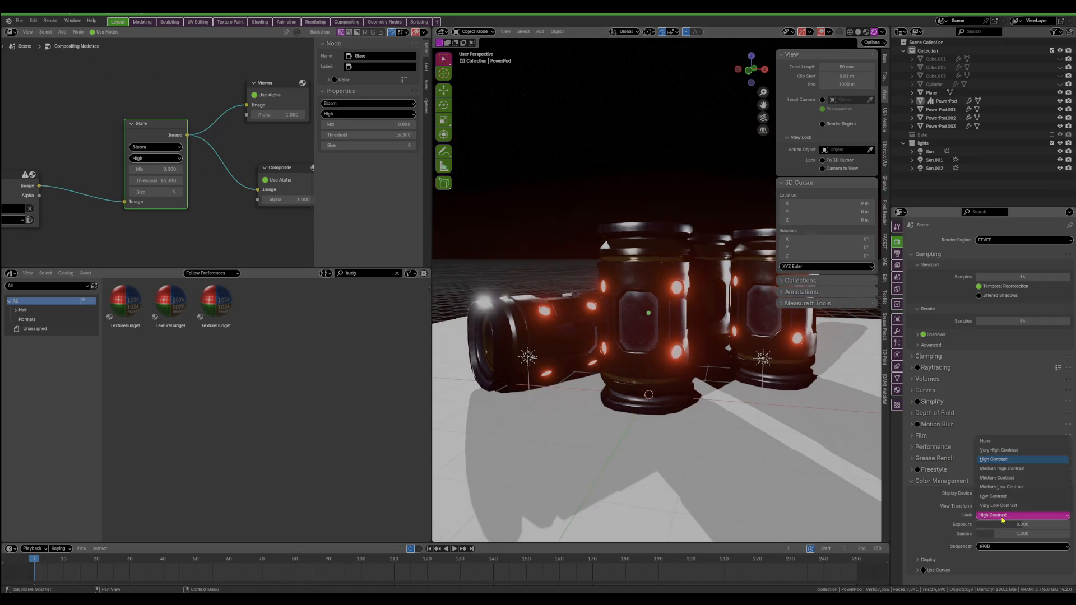
click(1009, 477)
click(1005, 515)
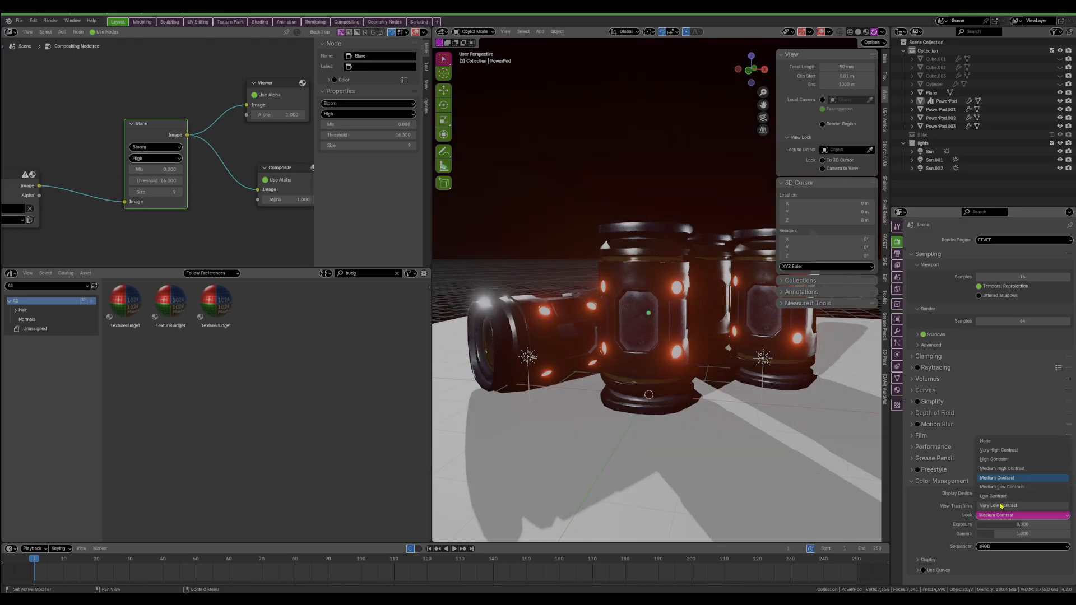
click(1000, 451)
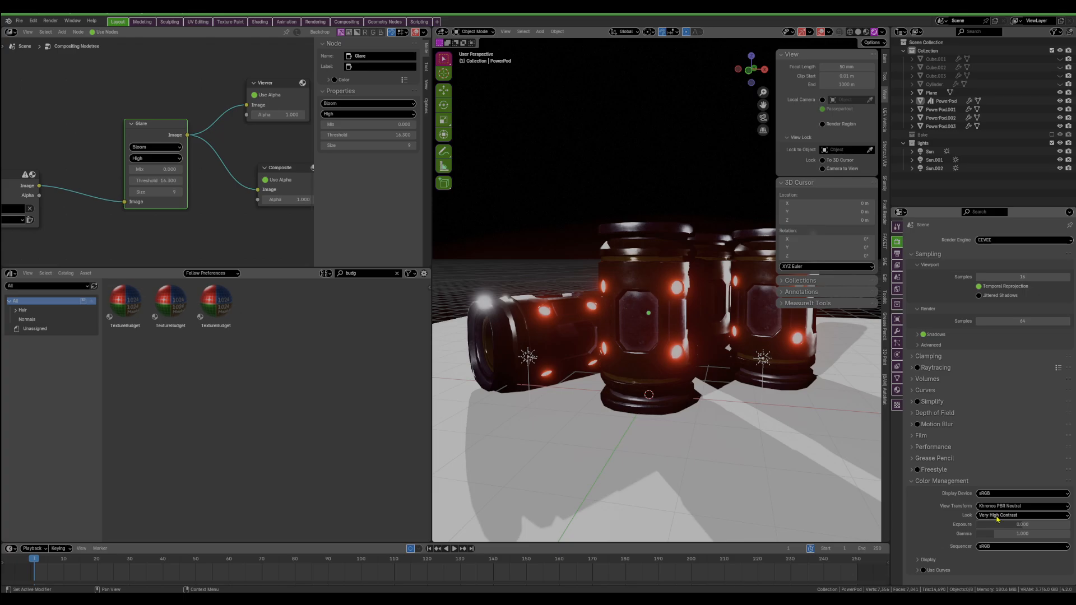
Step: Set the color management look to Medium High Contrast and inspect the glow on the pods
click(997, 515)
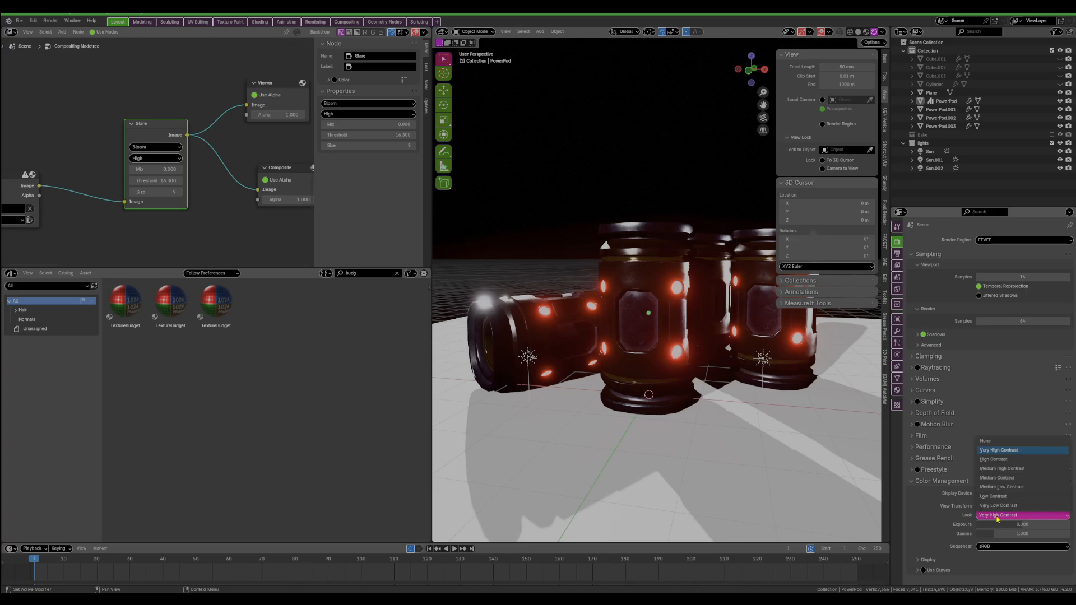
click(1001, 469)
middle_drag(745, 313, 731, 389)
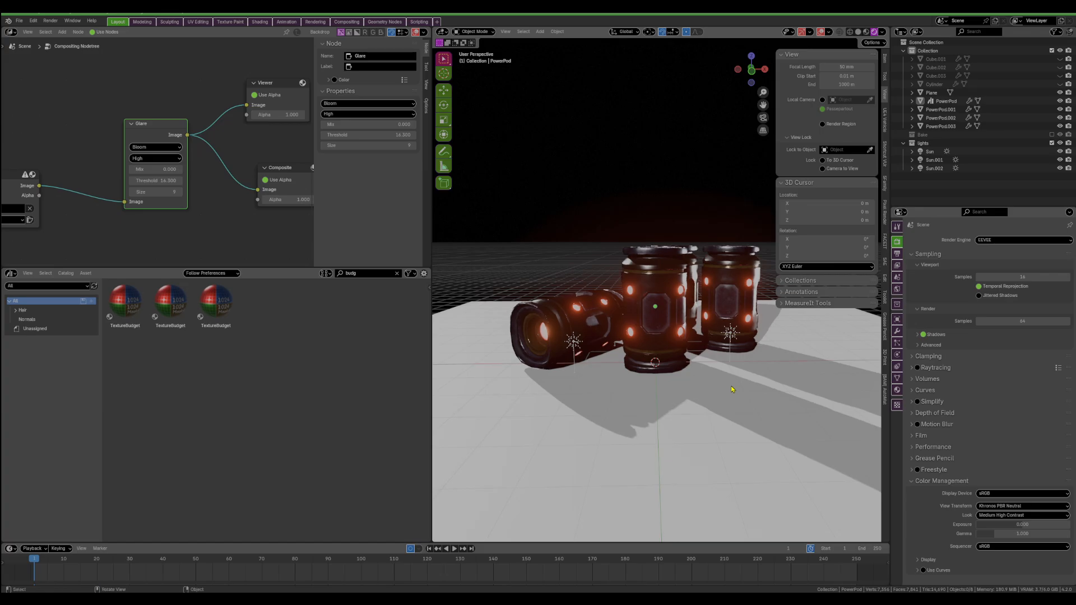
scroll(715, 380, up, 4)
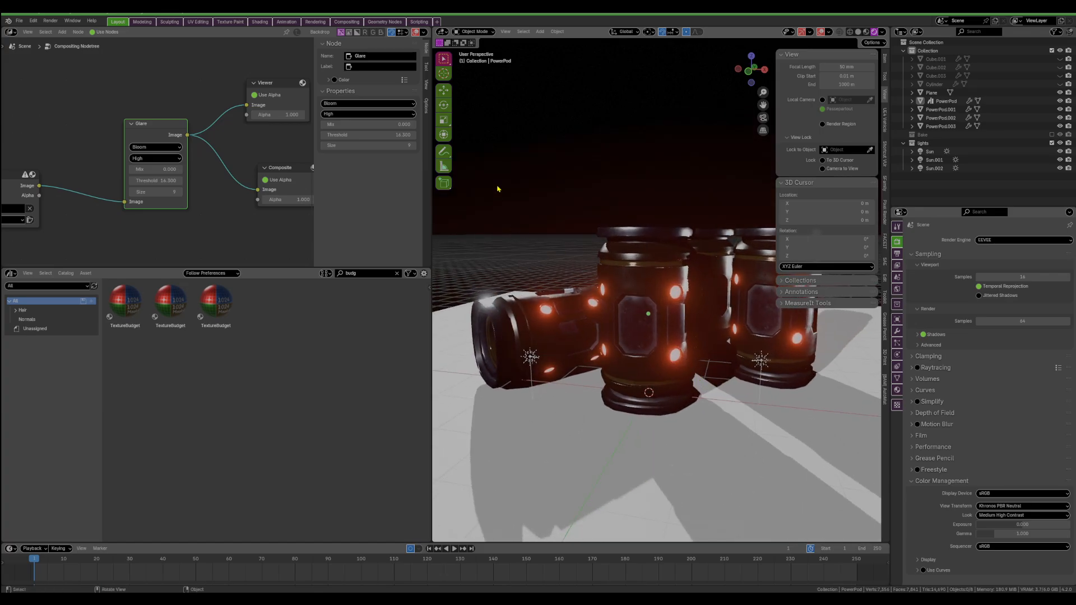
Step: Open the recent Ace and Reactor scene file, saving the changes to PowerPod.blend
click(17, 20)
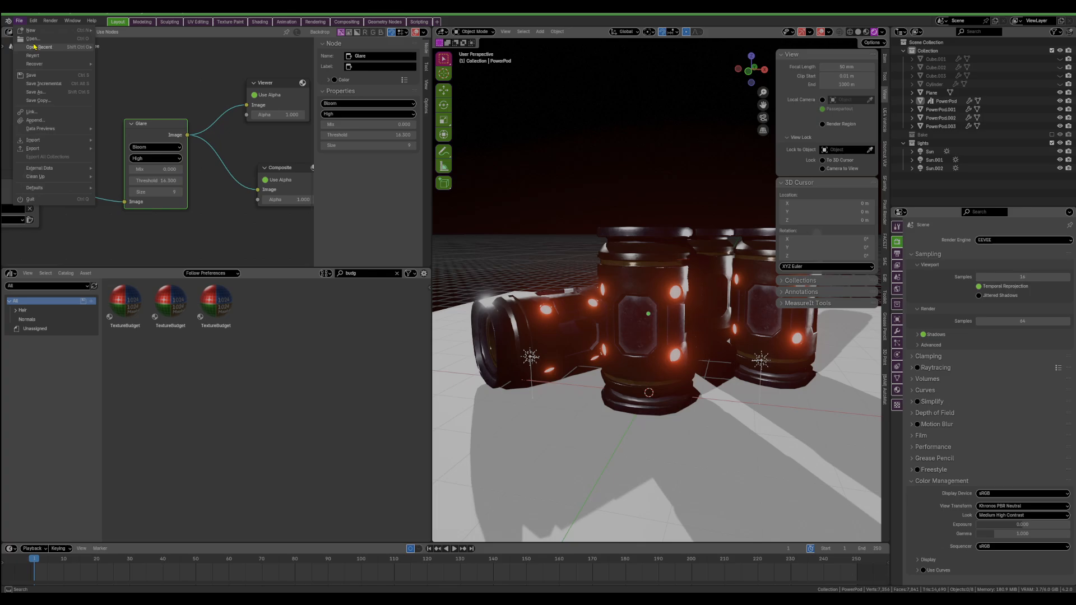
mouse_move(51, 47)
mouse_move(167, 60)
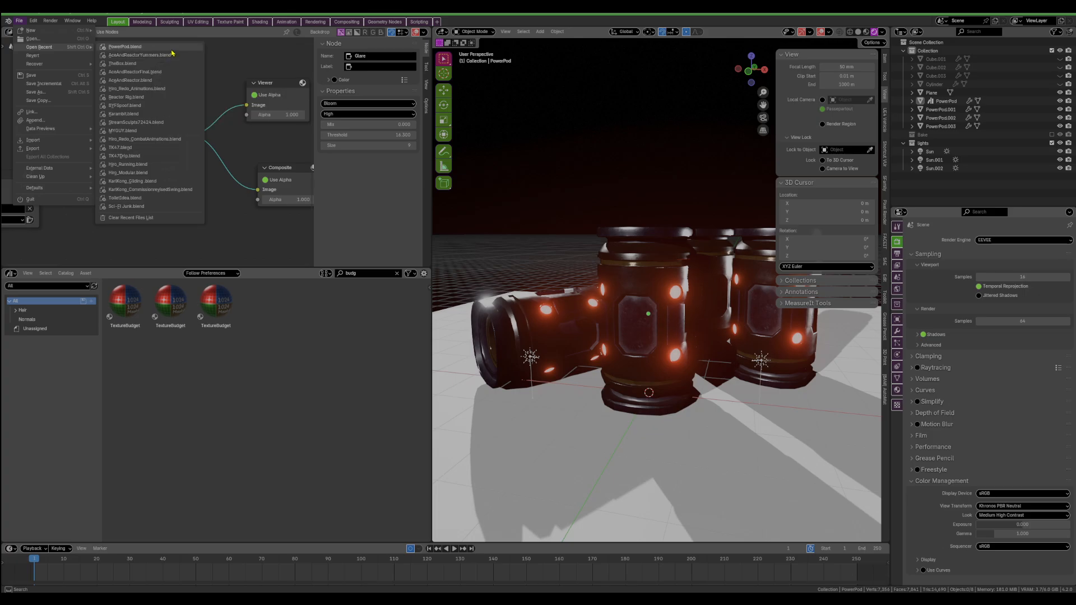
click(140, 55)
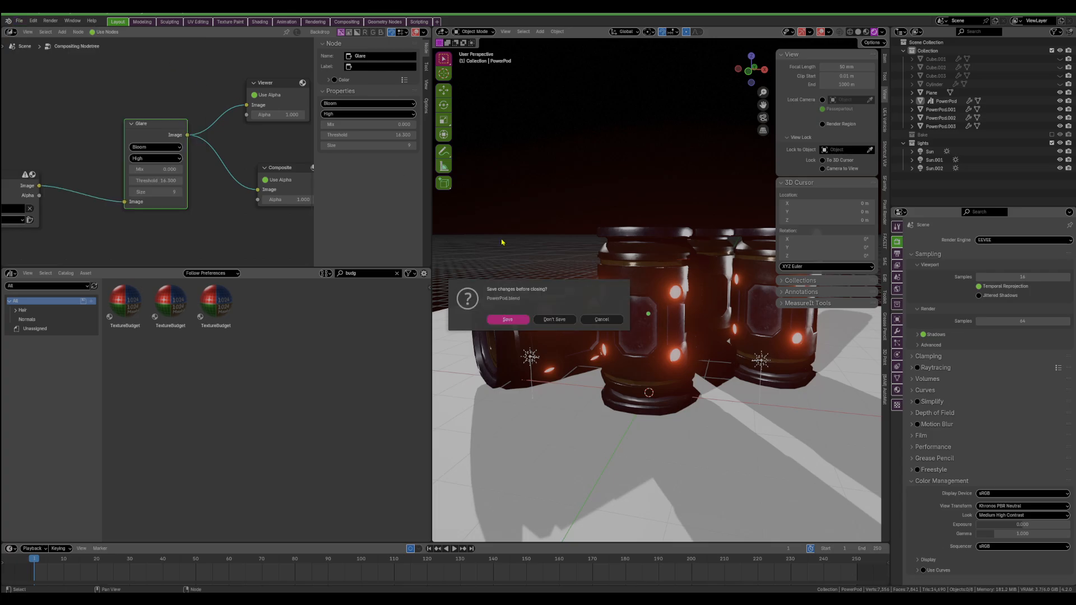
click(519, 318)
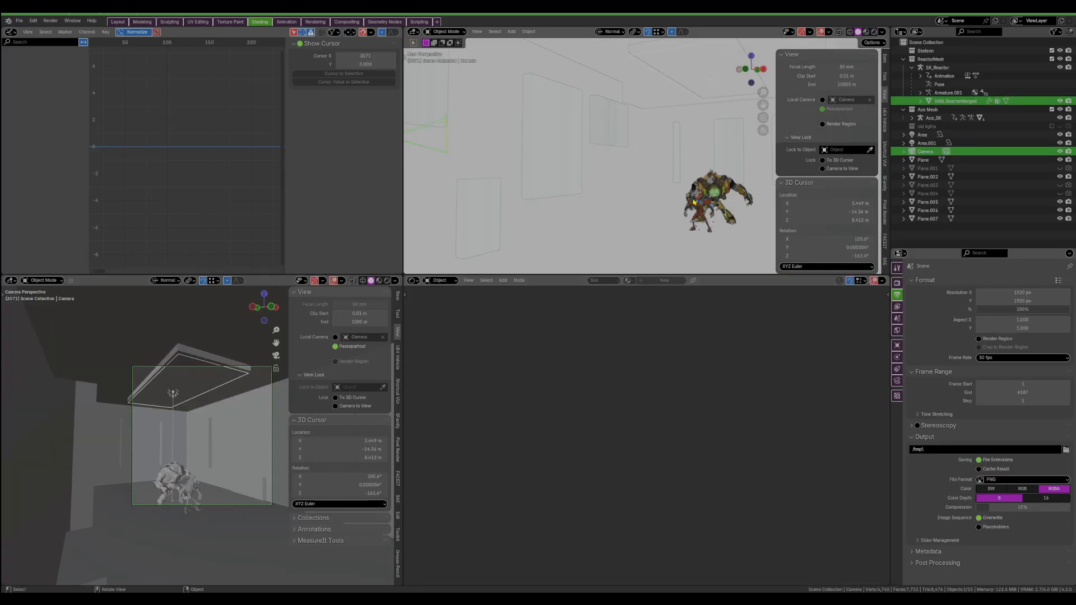
Step: Switch the user perspective viewport of the reactor room to rendered shading and open its shading options
click(874, 32)
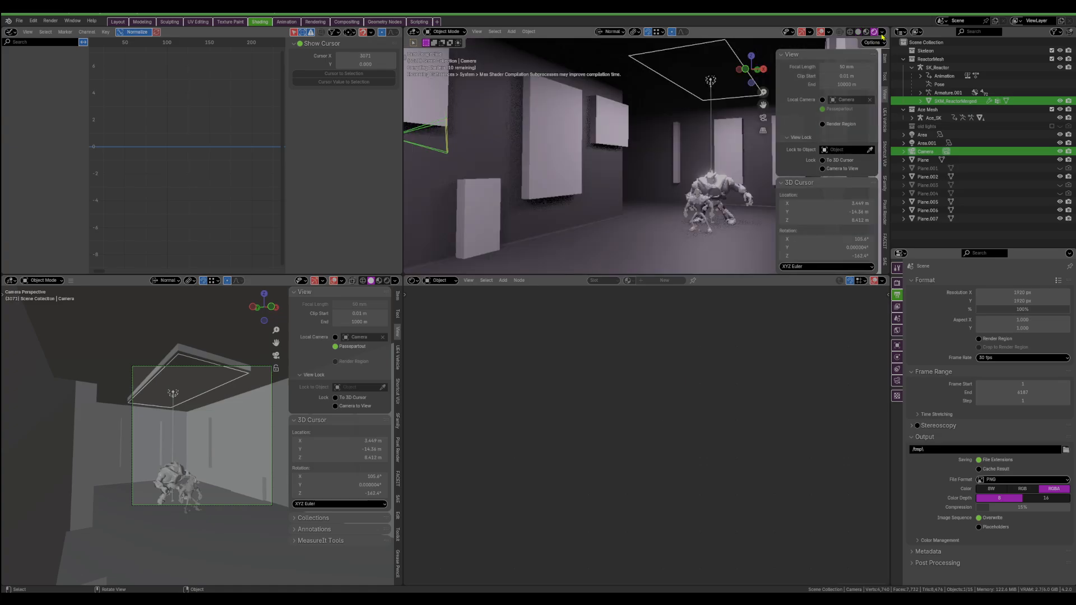
click(882, 32)
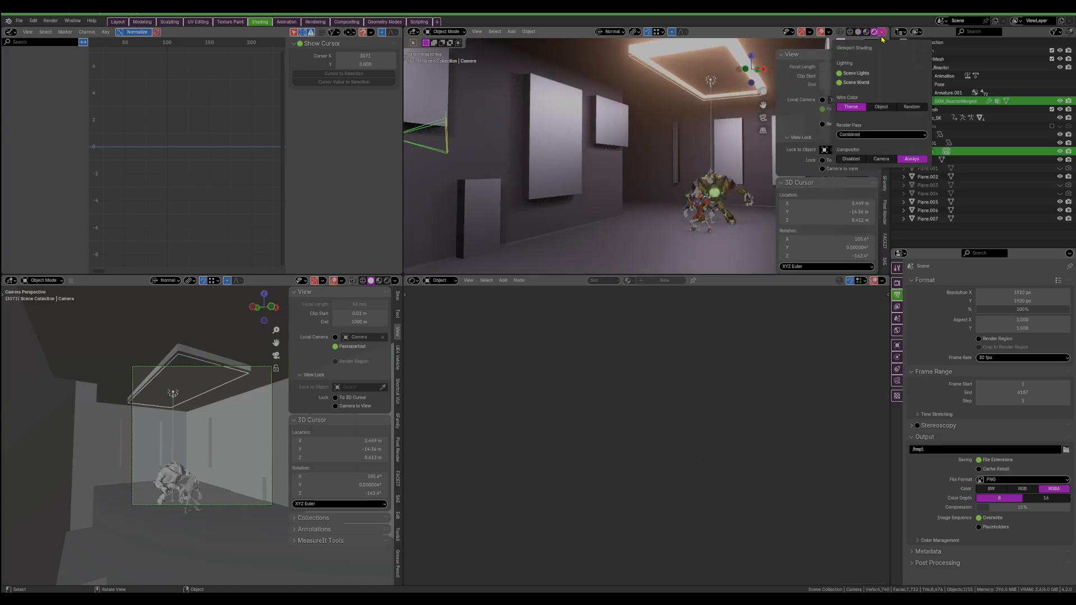